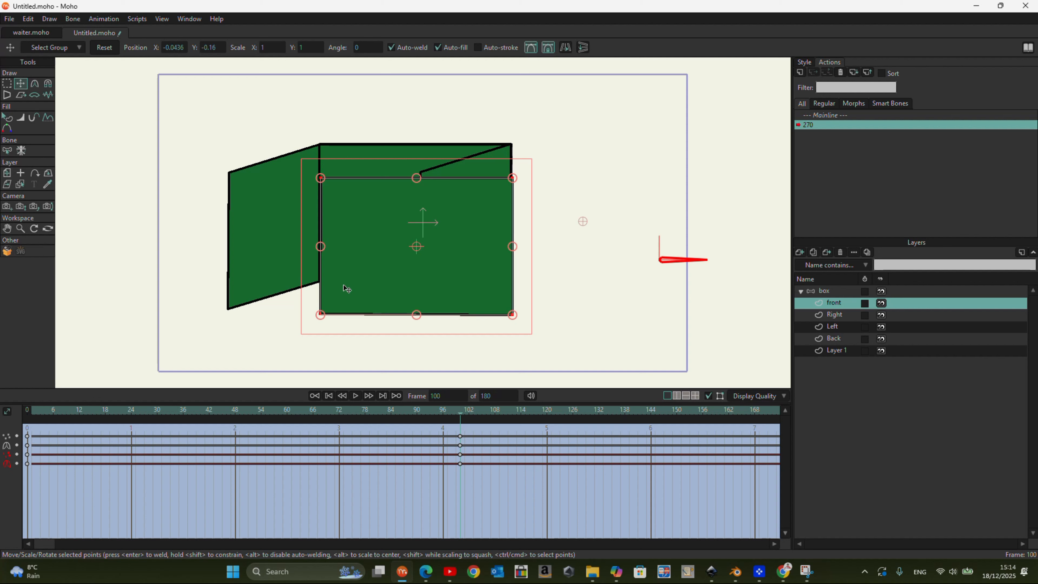
- Select the Right layer and reshape it at frame 100, moving its front corners to the front panel's right edge and its back corners inward
left_click(245, 212)
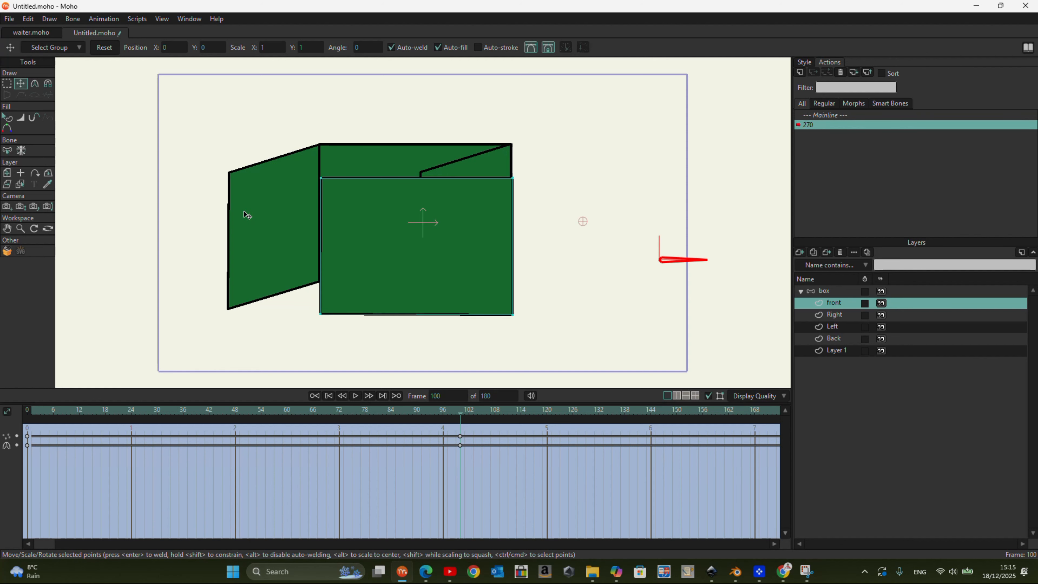
left_click(825, 314)
key("ctrl+a")
left_click_drag(487, 212, 412, 222)
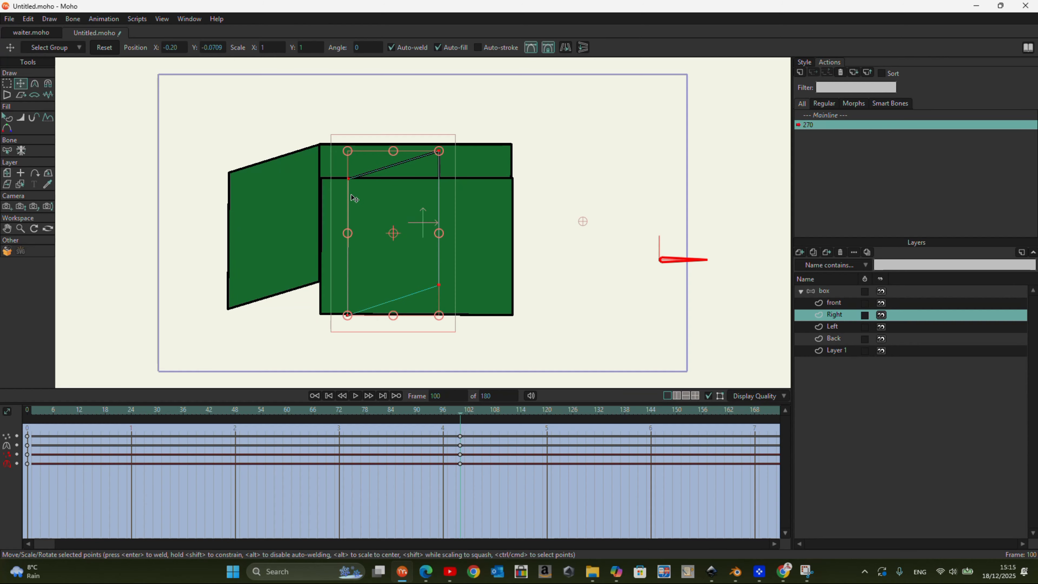
left_click_drag(351, 181, 516, 181)
left_click_drag(351, 318, 515, 318)
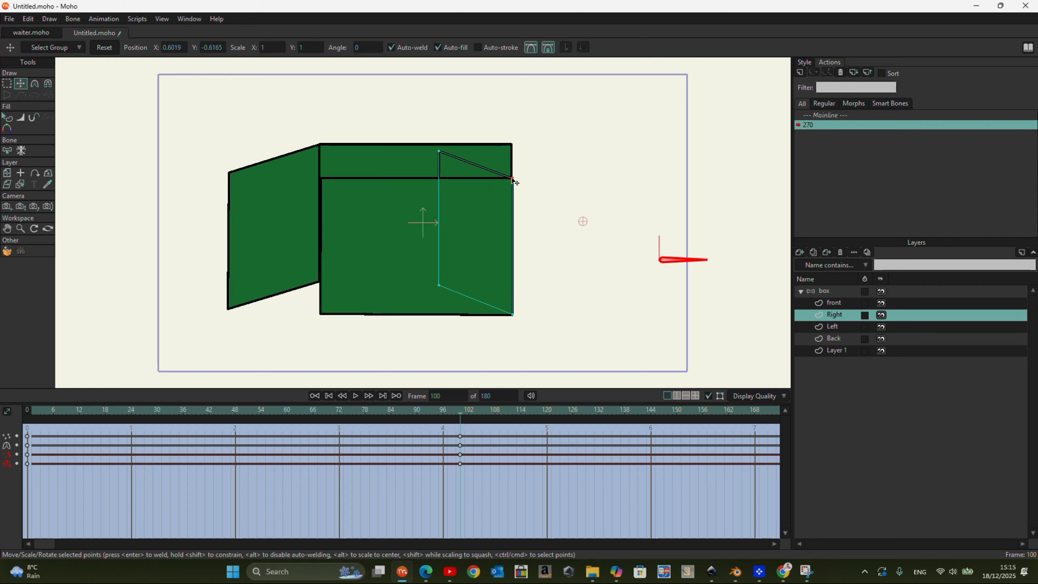
left_click_drag(440, 151, 428, 152)
left_click_drag(439, 285, 432, 288)
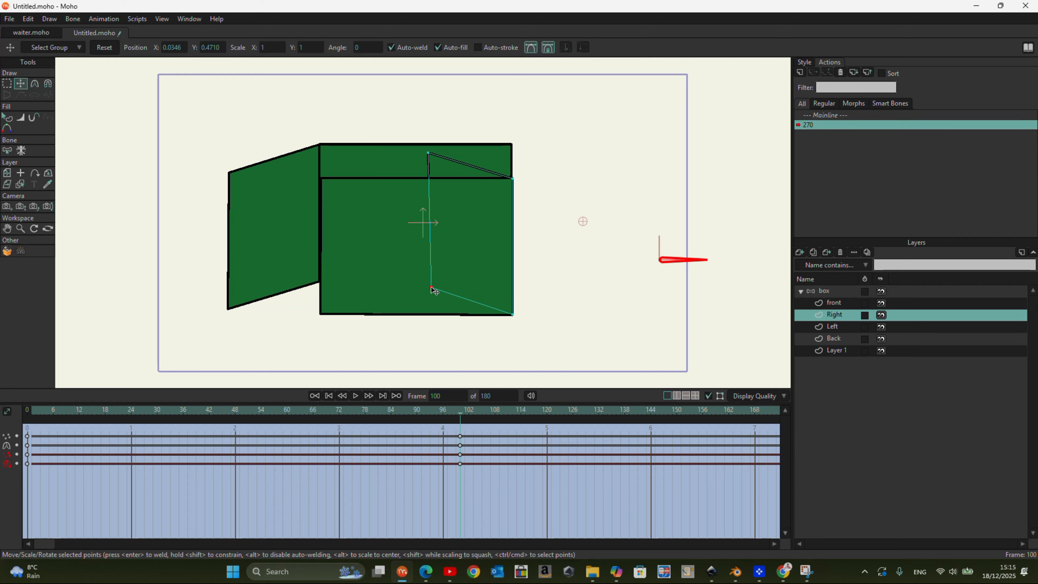
- Move the two outer corner points of the Left layer onto the front panel's left corners
left_click(836, 327)
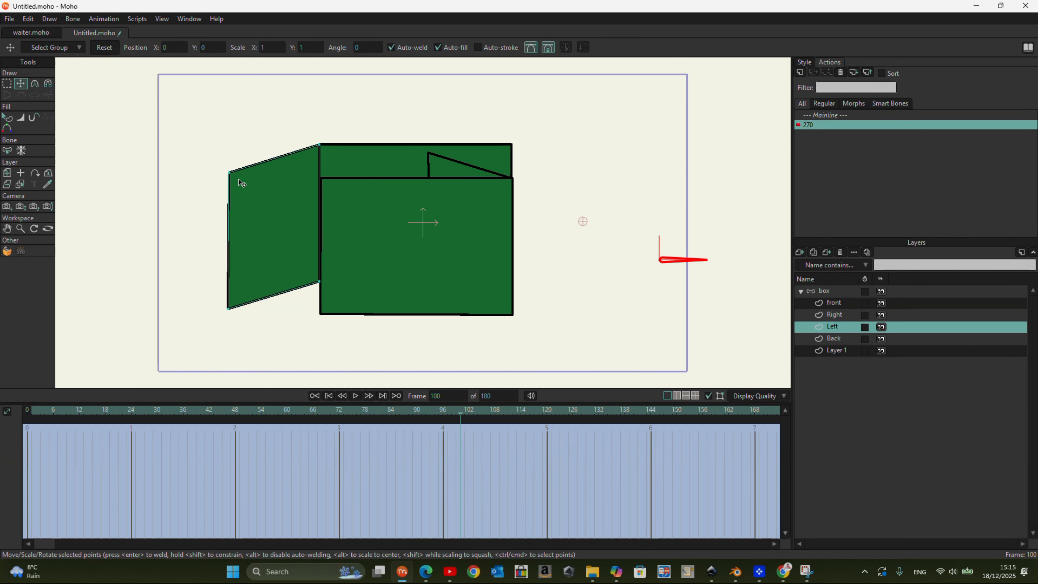
left_click_drag(231, 176, 323, 183)
left_click_drag(231, 312, 321, 315)
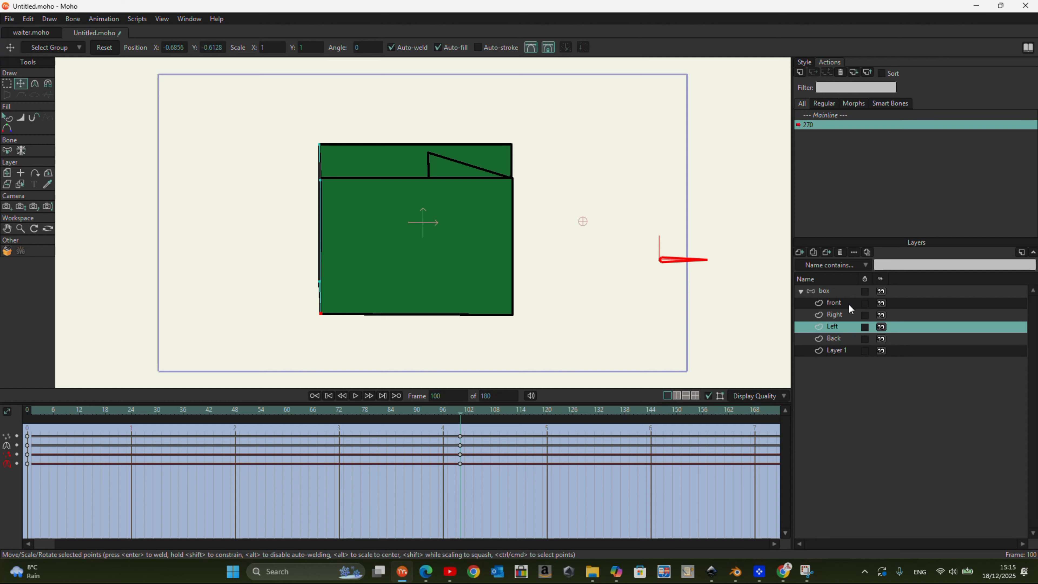
- Shift the Back panel to meet the Right panel's rear edge and pull the Left panel's rear corners onto the Back panel's left corners
left_click(841, 338)
left_click_drag(391, 157, 318, 173)
left_click(401, 165)
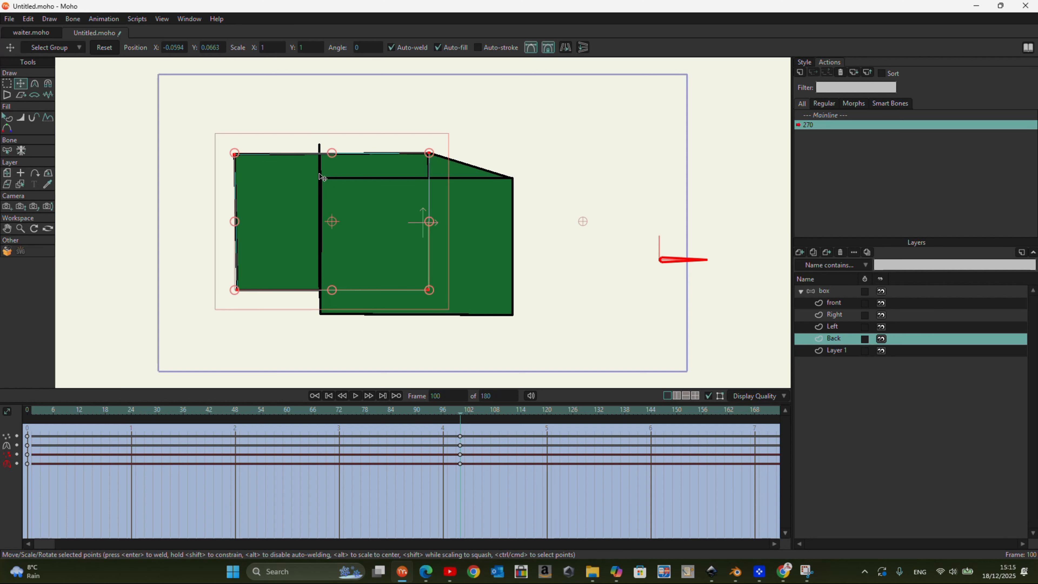
left_click(833, 326)
left_click_drag(322, 149, 236, 156)
left_click_drag(319, 283, 241, 295)
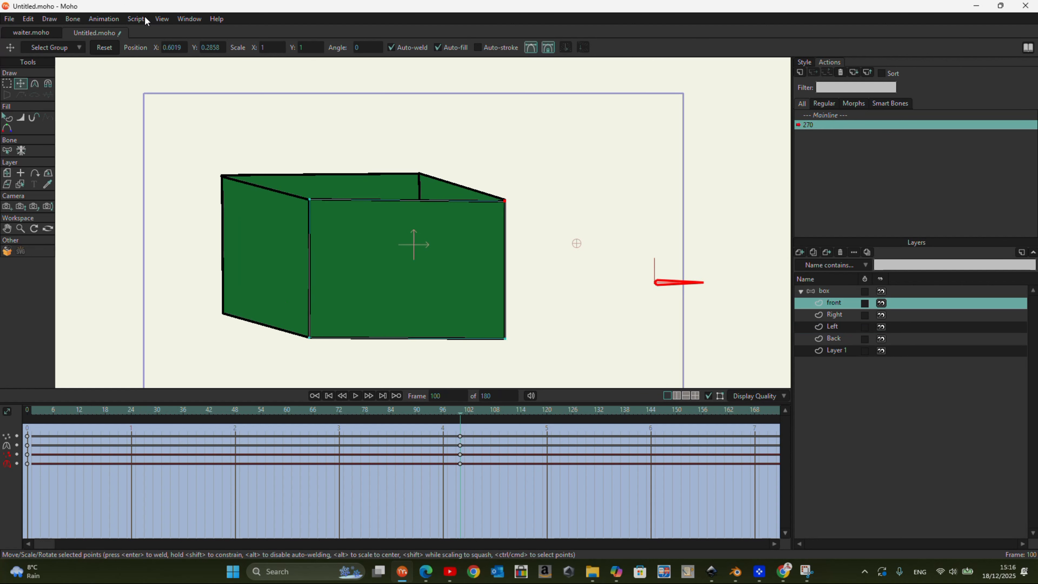
- Enable the grid and nudge the front layer's corner points onto straight grid lines
left_click(162, 19)
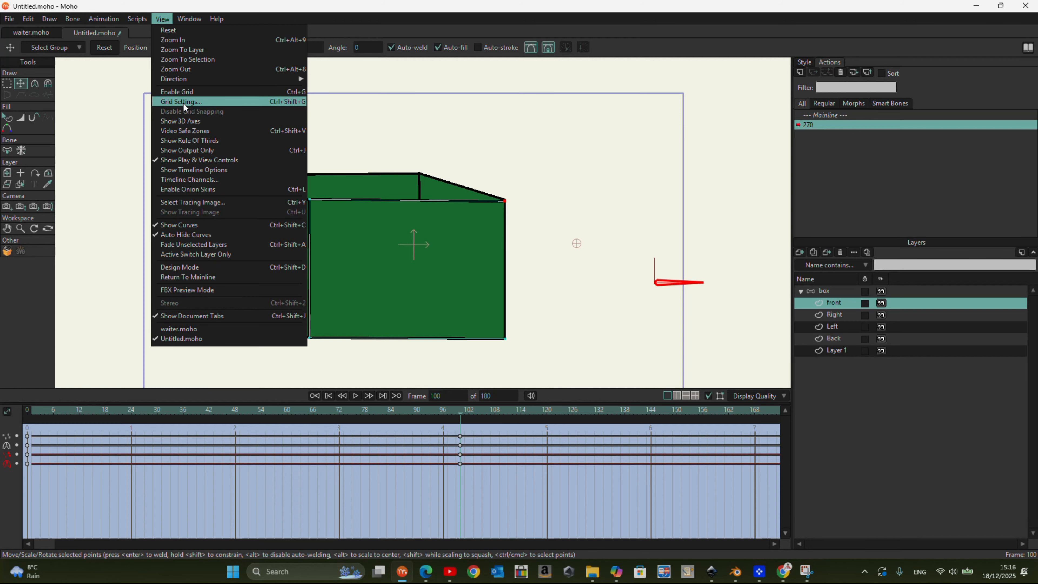
left_click(187, 91)
scroll(274, 250, "up", 5)
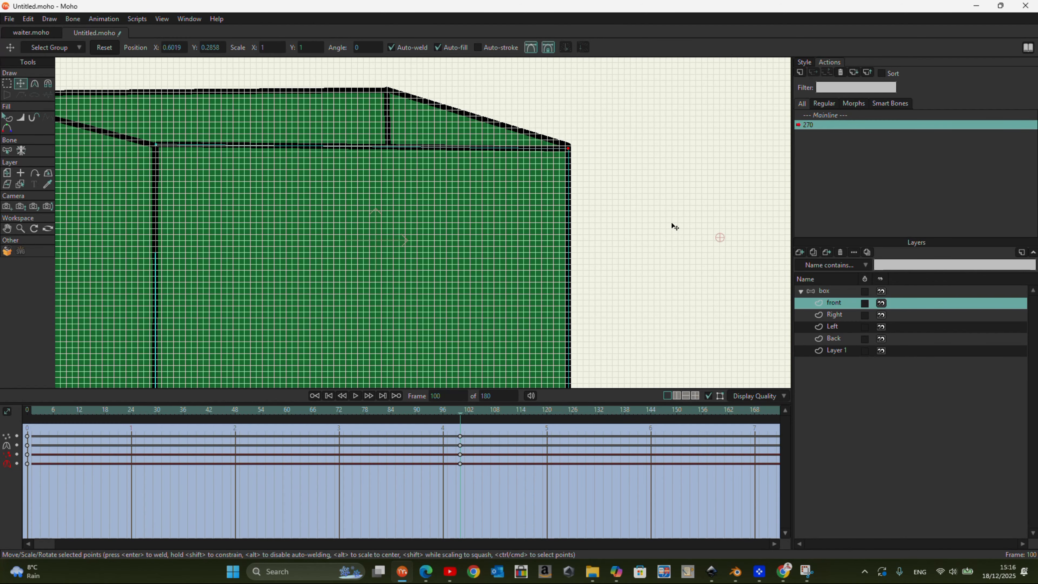
left_click_drag(569, 154, 571, 154)
left_click(163, 150)
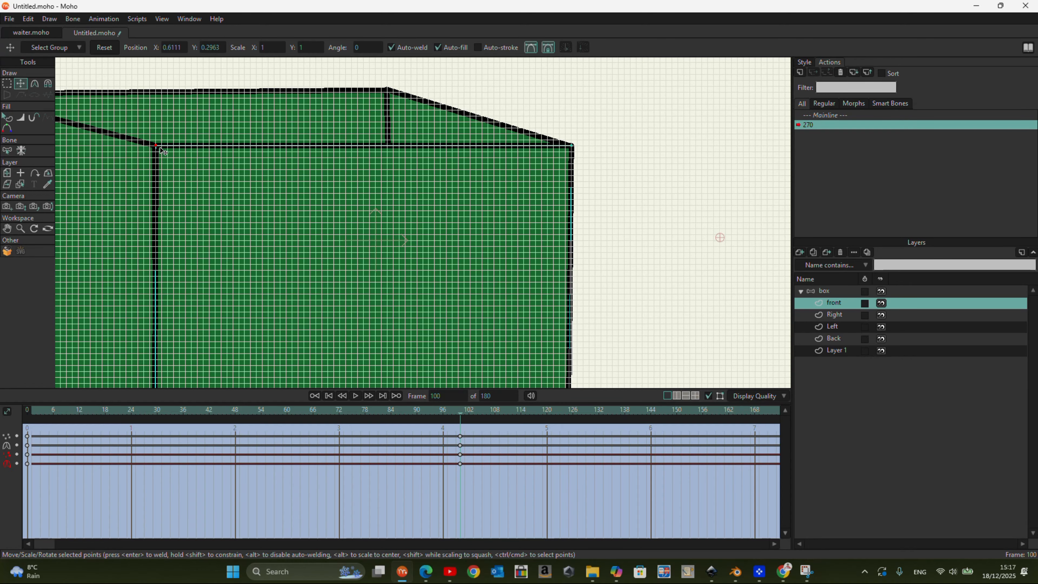
scroll(636, 104, "down", 2)
left_click_drag(576, 377, 578, 374)
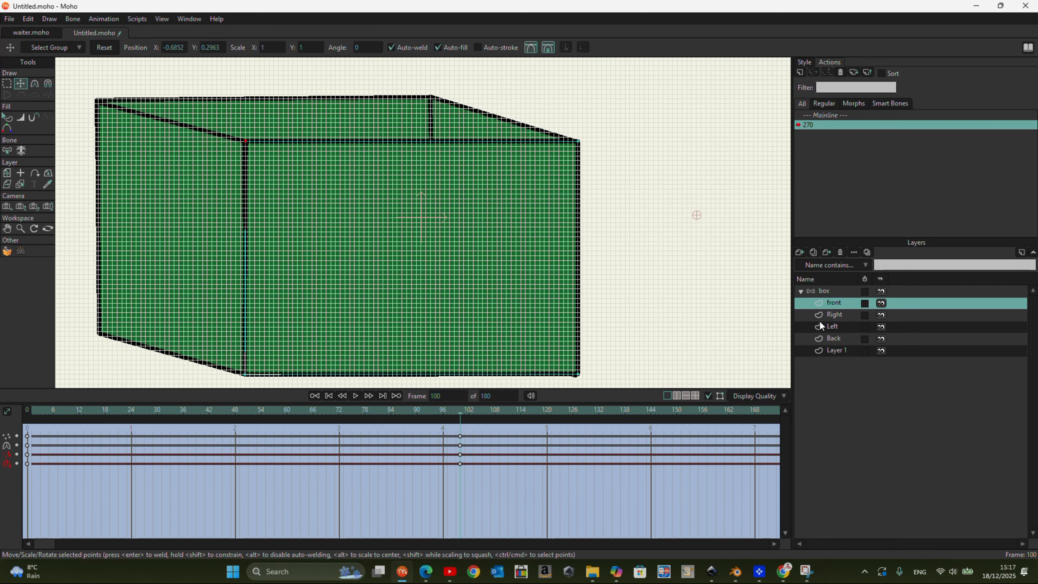
- Fine-tune the corner points of the Right and Left layers so they meet the corners of the adjoining box panels
left_click(834, 314)
left_click_drag(433, 98, 432, 96)
left_click(827, 326)
scroll(237, 150, "up", 5)
left_click_drag(334, 148, 335, 147)
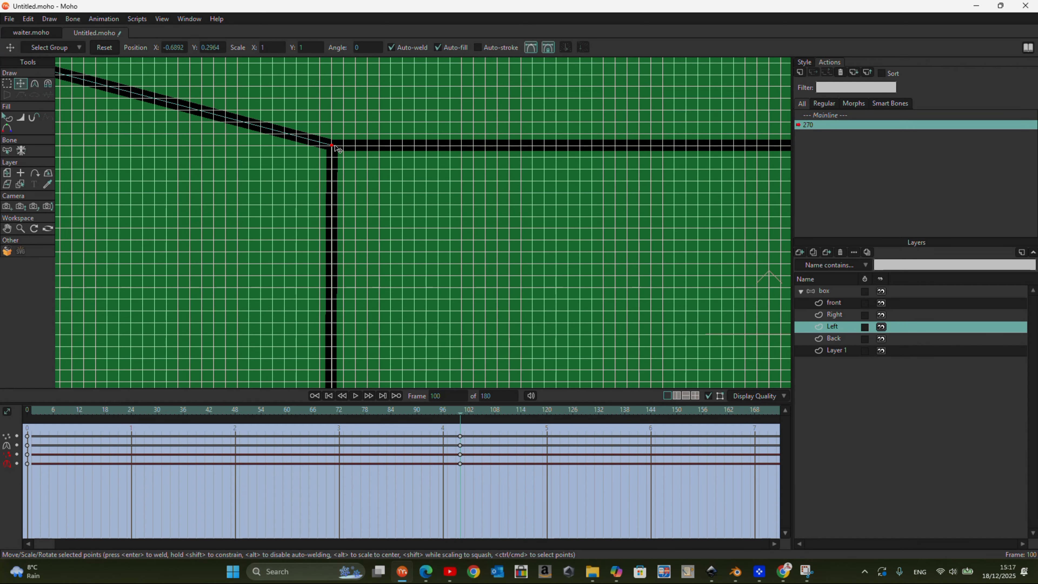
scroll(338, 147, "down", 5)
scroll(368, 311, "up", 3)
left_click_drag(369, 314, 366, 309)
scroll(484, 349, "down", 4)
scroll(300, 92, "up", 6)
left_click_drag(297, 78, 298, 76)
scroll(302, 81, "down", 4)
scroll(242, 345, "up", 6)
left_click_drag(239, 344, 241, 344)
scroll(229, 331, "down", 4)
scroll(492, 132, "up", 2)
scroll(323, 182, "down", 2)
left_click_drag(322, 183, 324, 185)
- Scrub the timeline and rotate the control bone to preview the box turning
left_click_drag(460, 415, 461, 448)
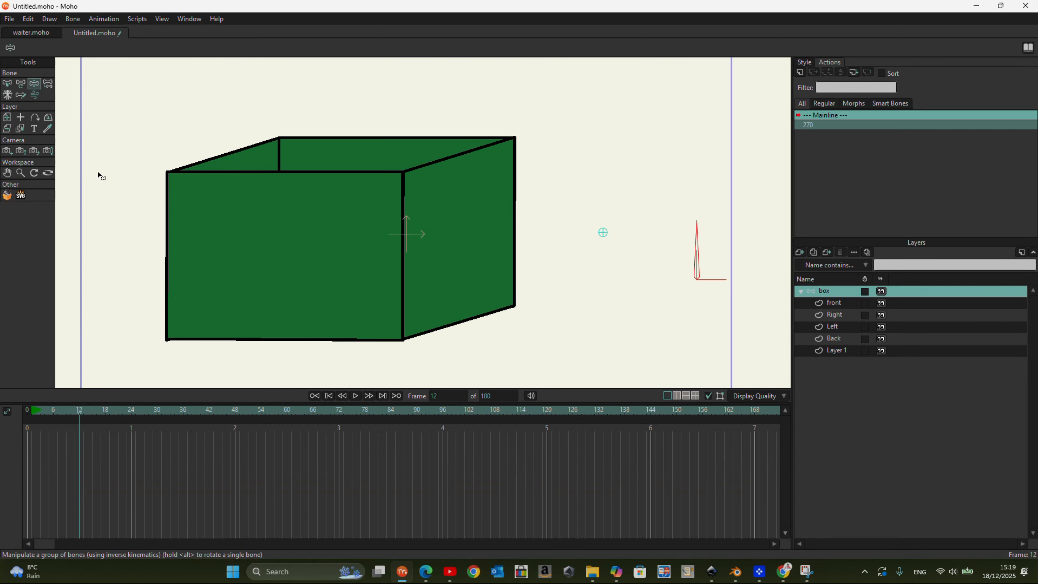
left_click(21, 84)
left_click_drag(697, 229, 744, 272)
mouse_move(149, 427)
left_mouse_down()
mouse_move(45, 413)
mouse_move(144, 413)
left_mouse_up()
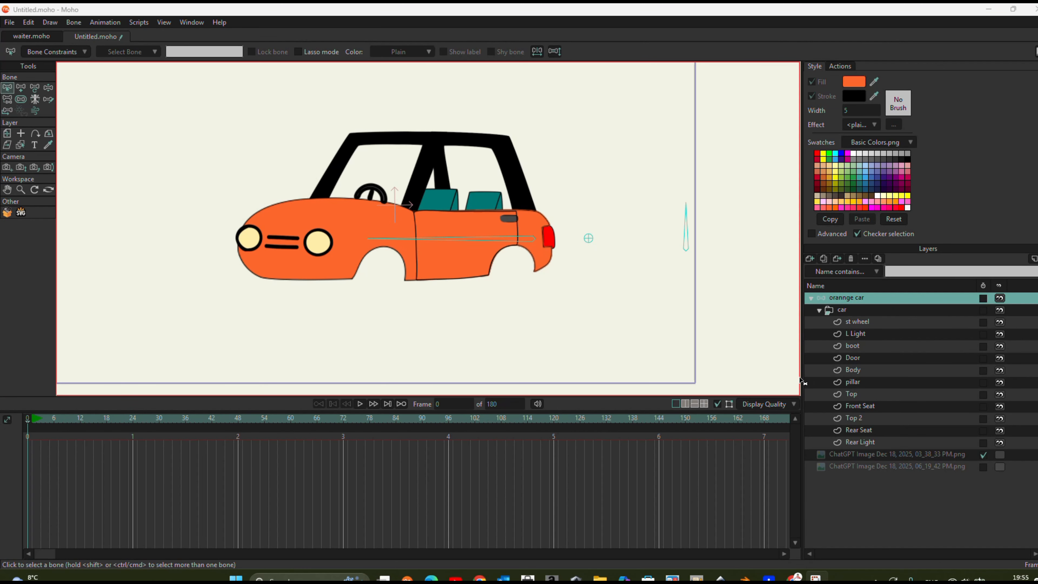
- Collapse the car layer group and toggle the visibility of the 03_38_33 PM reference image
left_click(818, 309)
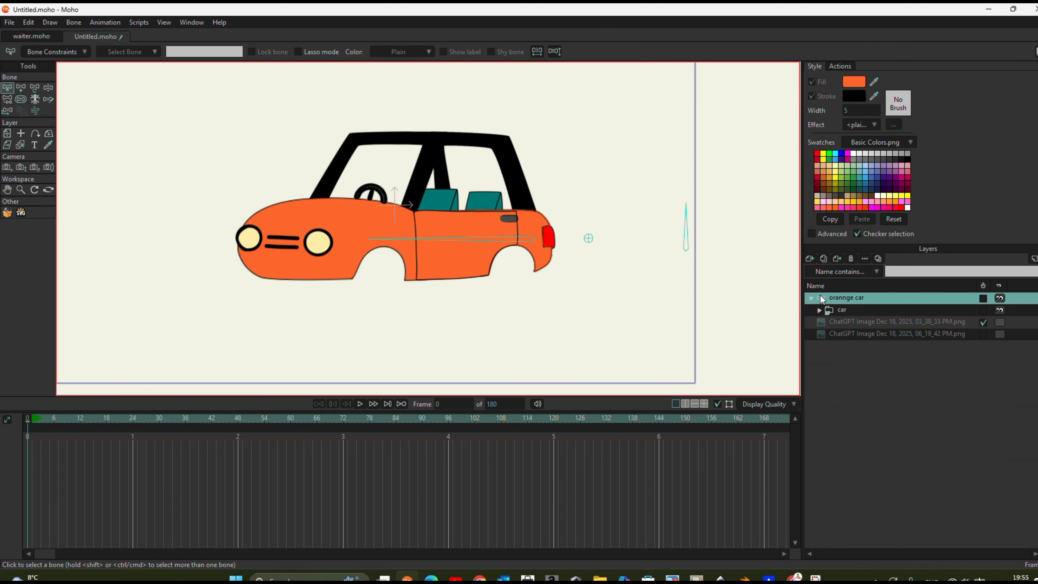
left_click(1000, 321)
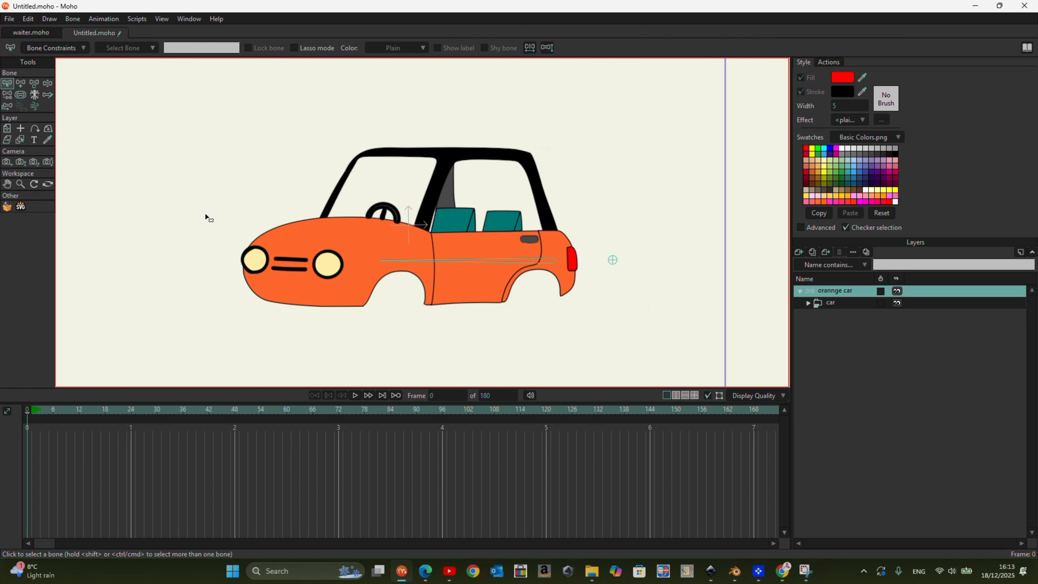
- Add a vertical bone beside the orange car and name it 270
left_click(21, 84)
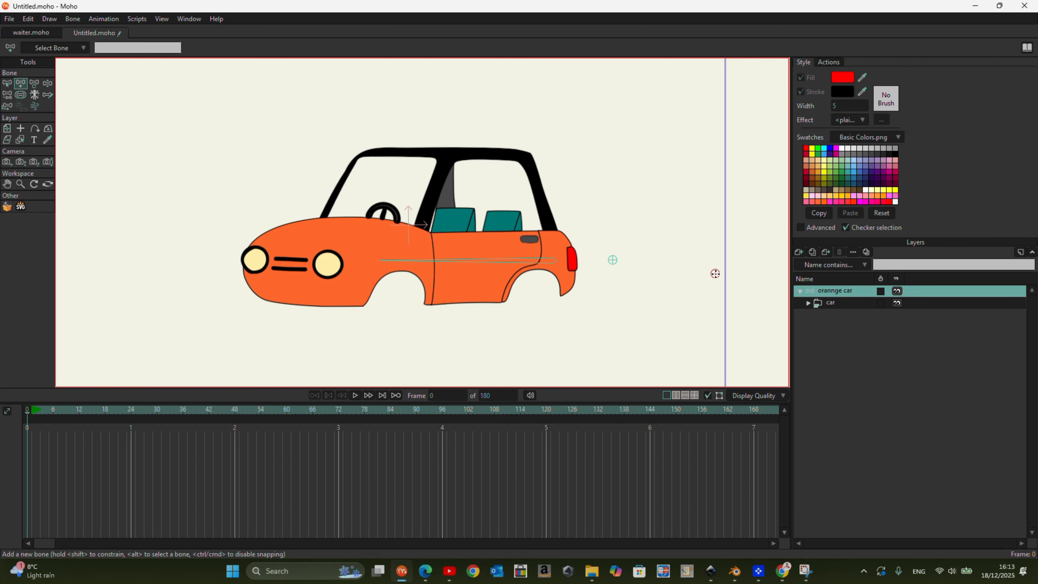
left_click_drag(715, 274, 716, 222)
double_click(128, 48)
type("270")
key("Return")
- Create a smart bone action for the 270 bone and move to frame 100 in it
left_click(829, 62)
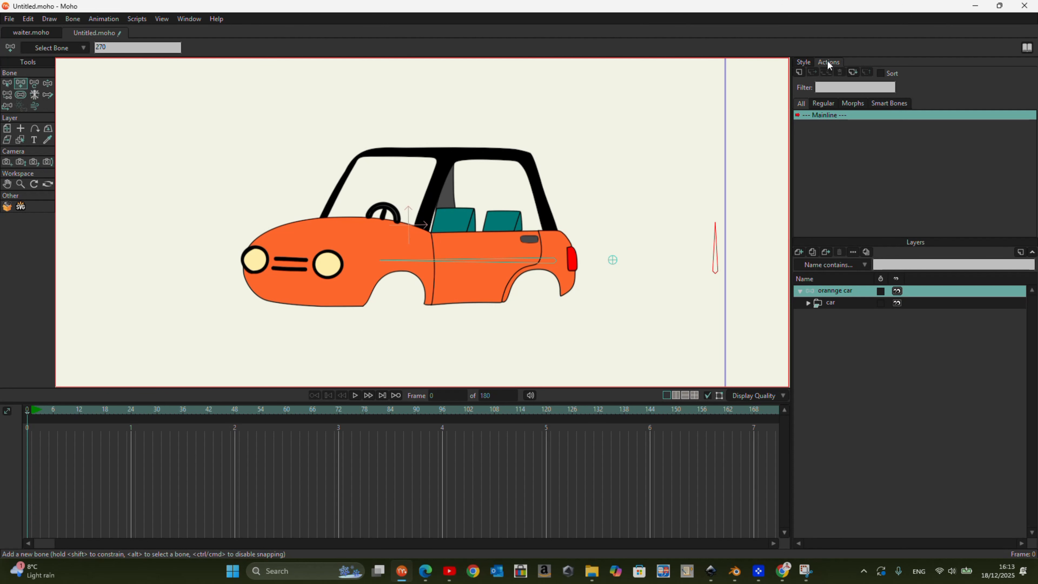
left_click(800, 73)
left_click_drag(547, 254, 678, 109)
left_click(652, 183)
left_click_drag(32, 417, 464, 484)
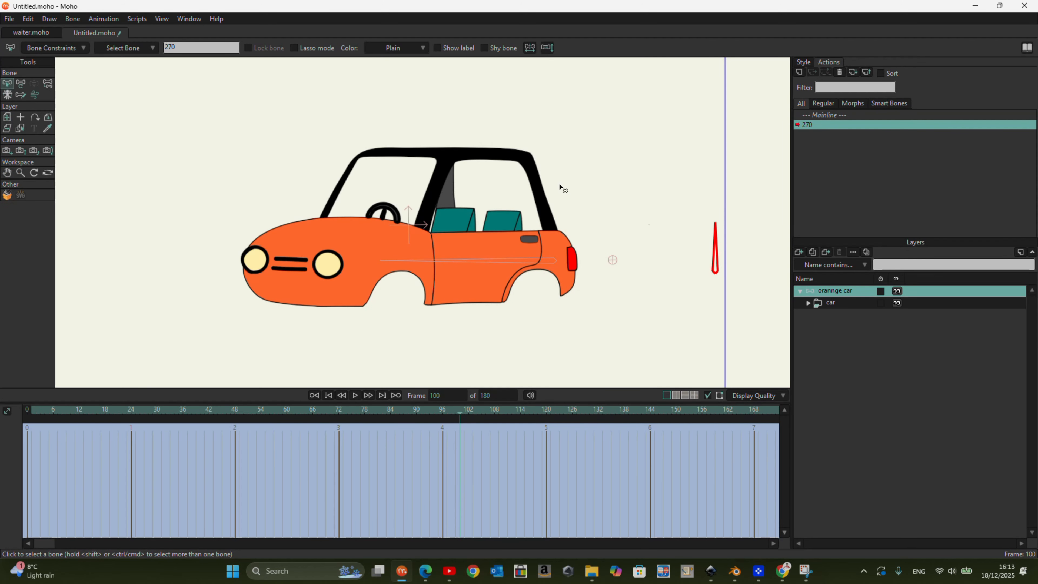
- Enable angle constraints on the 270 bone with a minimum of 0 and a maximum of 270 degrees
left_click(41, 48)
left_click(29, 64)
left_click(99, 75)
key("Return")
left_click(142, 74)
key("Return")
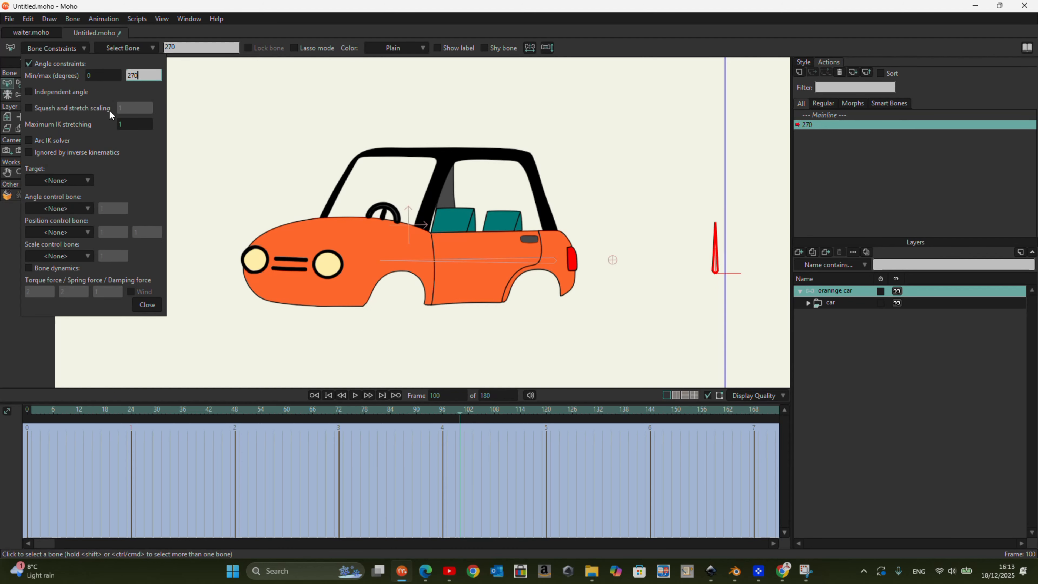
left_click(148, 305)
- Rotate the 270 bone to about 359.3 degrees at frame 100 and expand the car layer group
left_click(18, 83)
left_click_drag(710, 229, 757, 272)
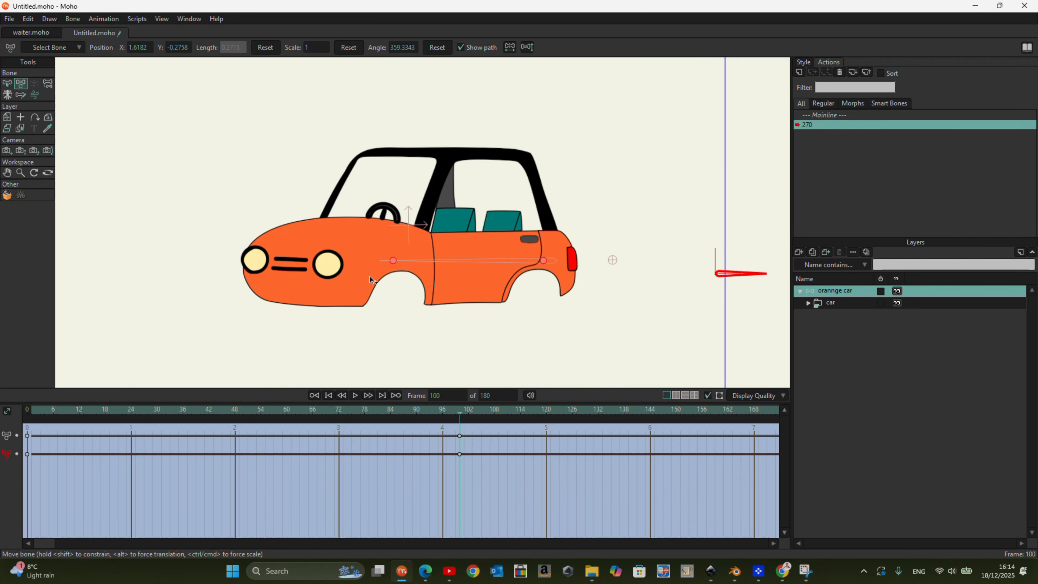
scroll(466, 329, "down", 1)
scroll(428, 234, "up", 2)
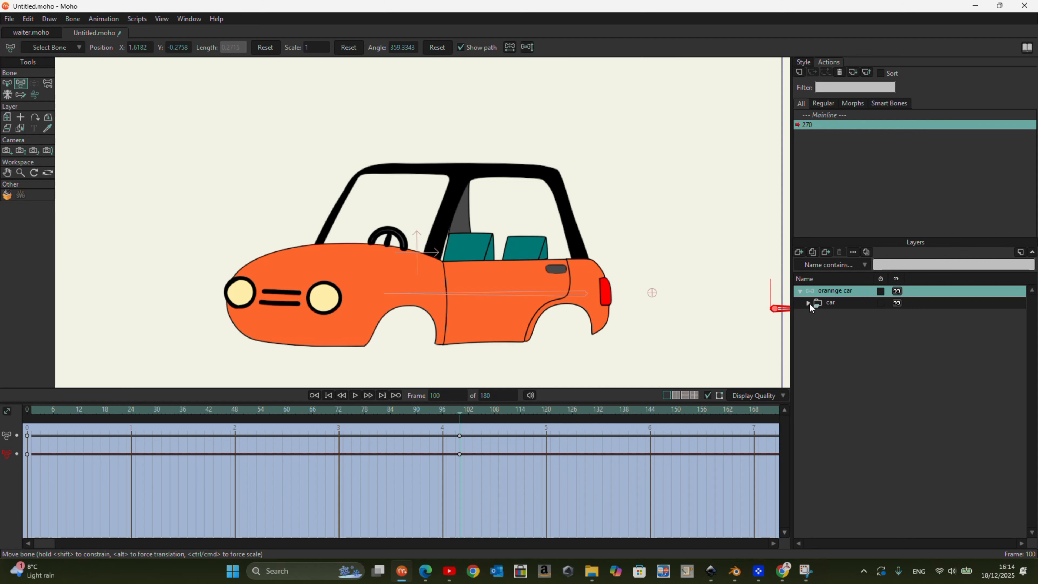
left_click(809, 303)
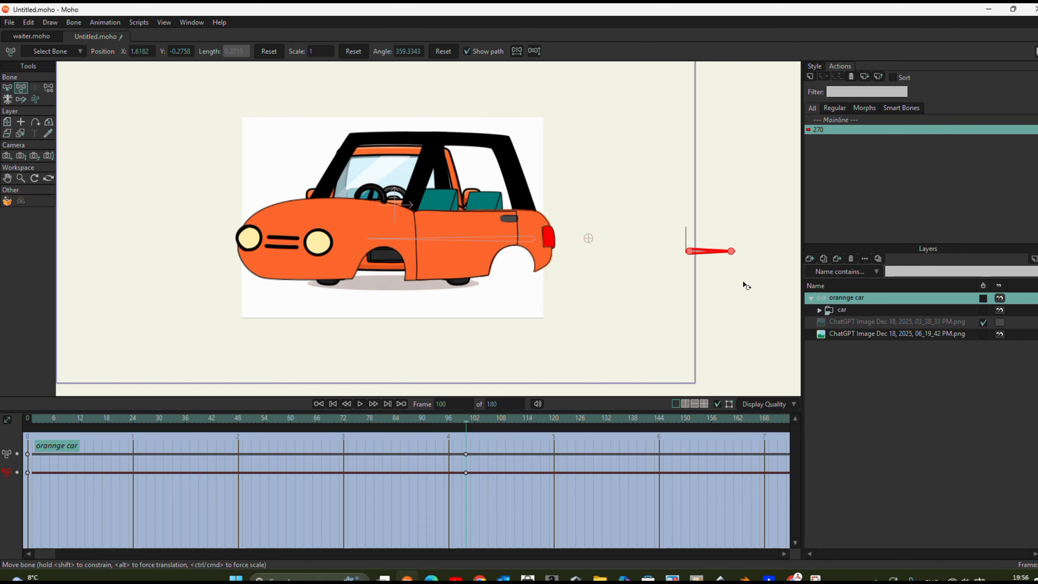
- Move to frame 50 of the 270 action and turn on fading of unselected layers in the display quality
left_click_drag(463, 423, 246, 457)
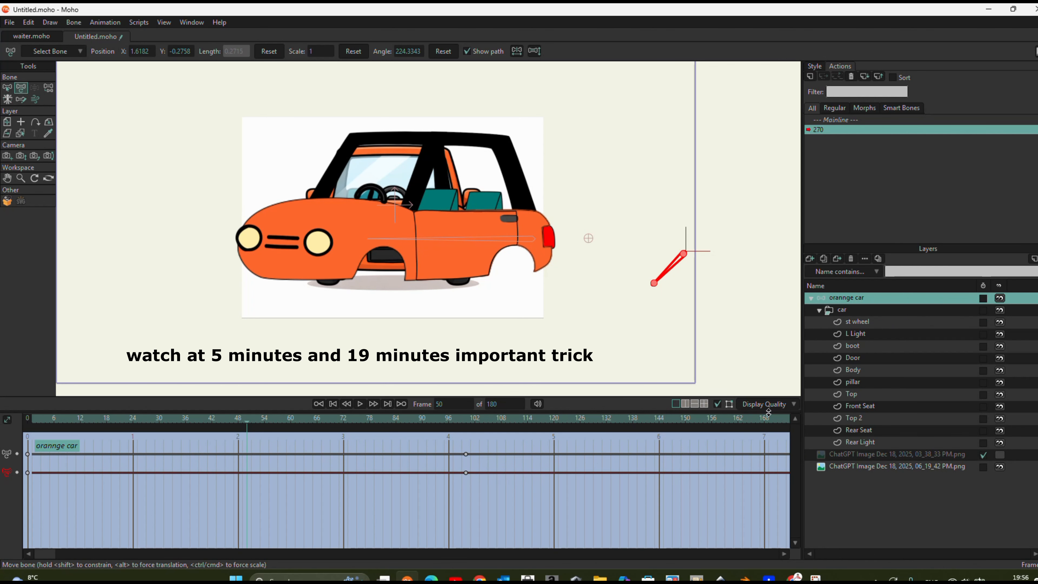
left_click(765, 404)
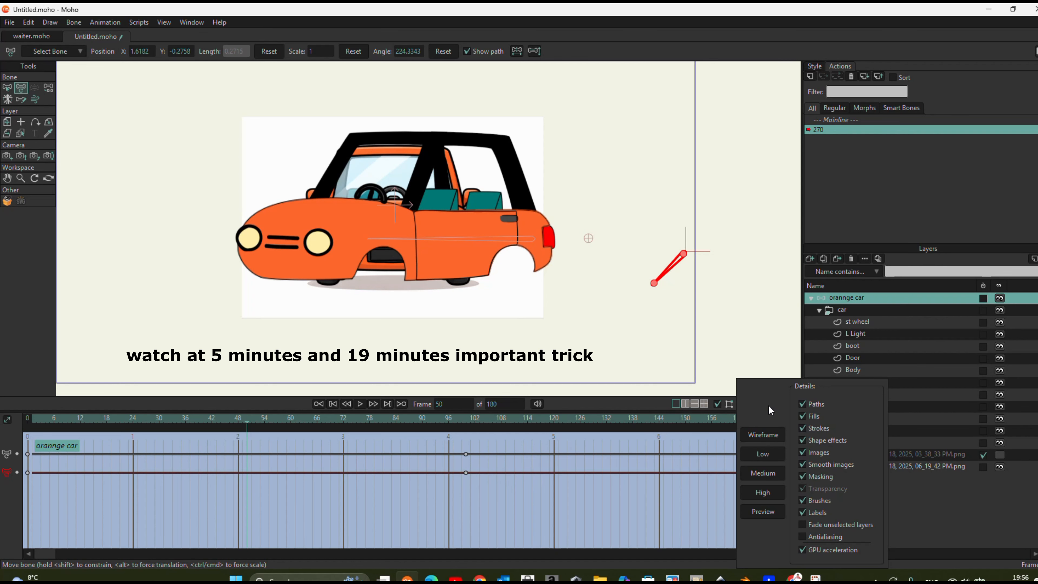
left_click(804, 525)
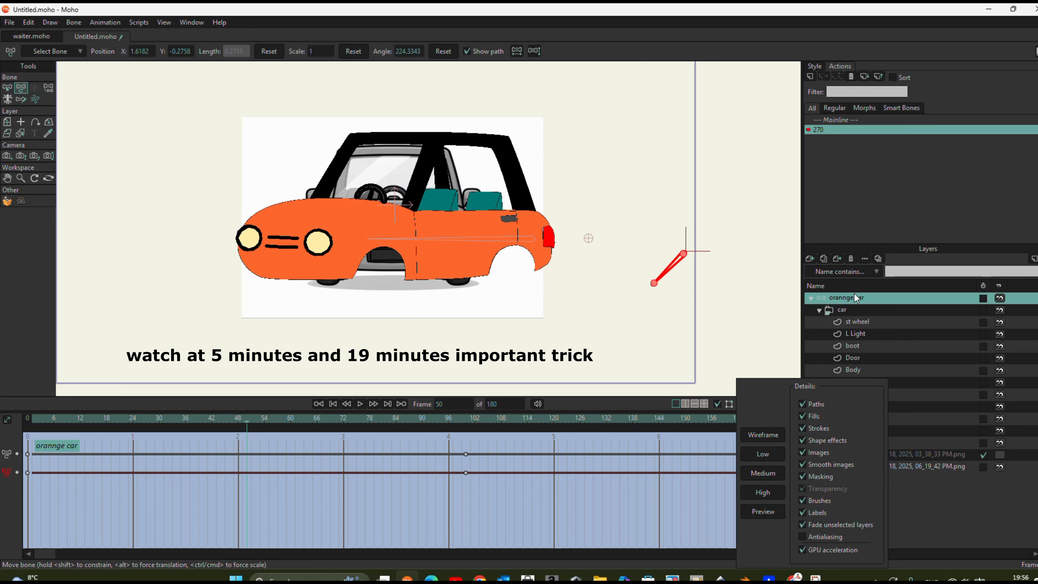
left_click(880, 322)
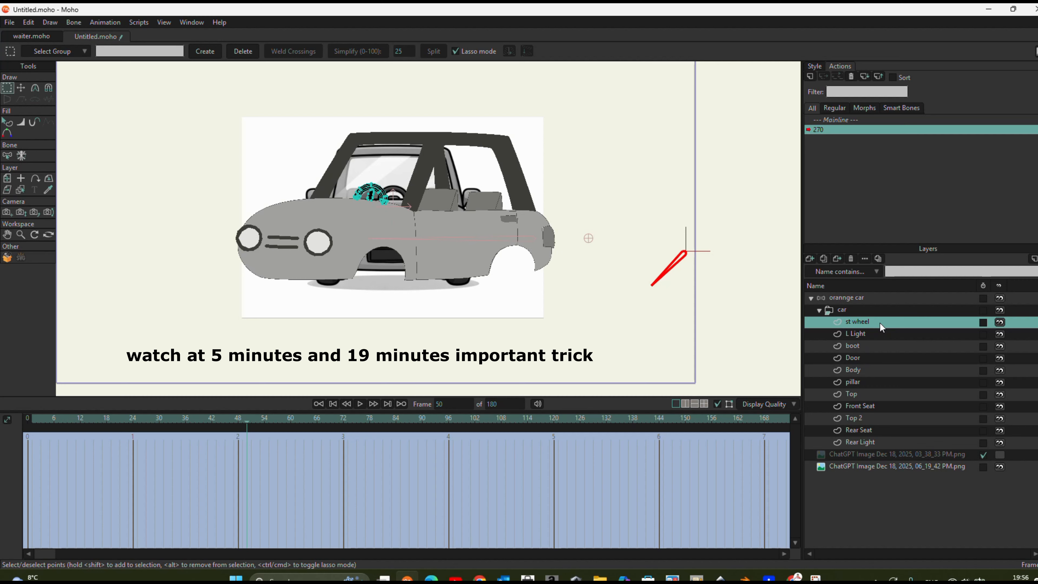
- Move the whole L Light layer right over the reference car's front, to about X 0.598, Y 0.014
left_click(856, 333)
left_click(20, 88)
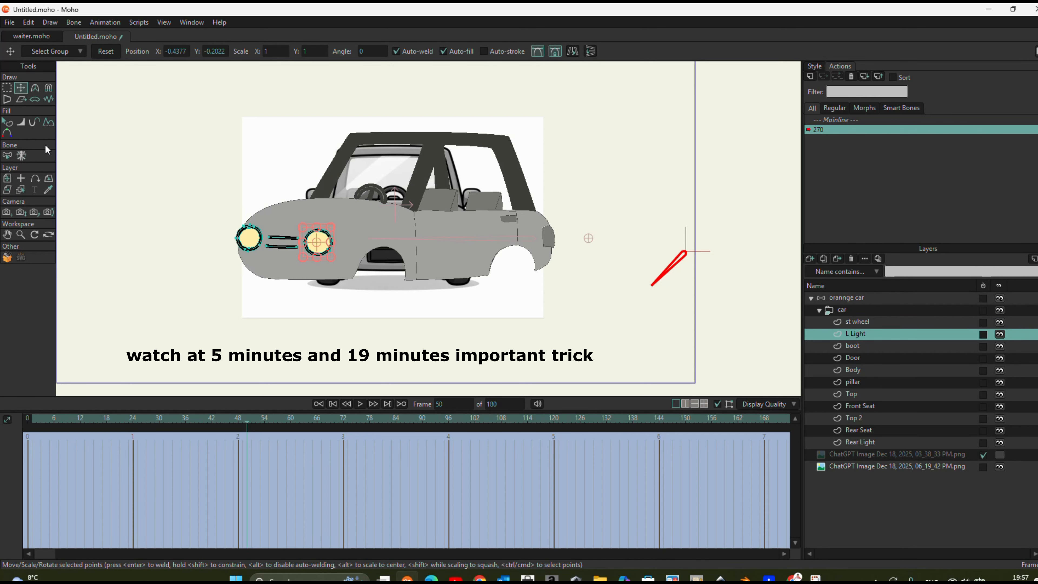
left_click(7, 179)
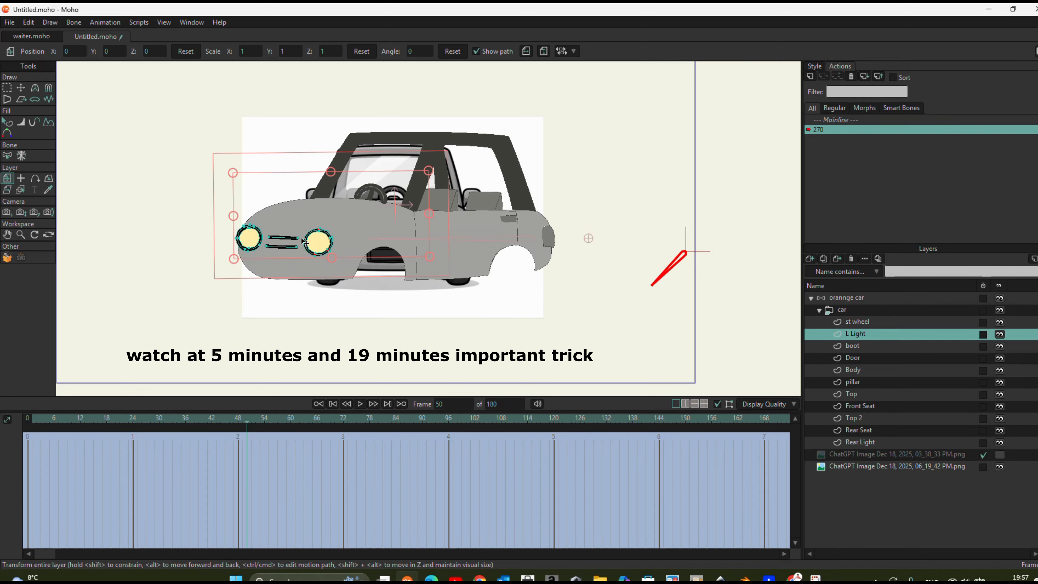
left_click_drag(332, 241, 439, 238)
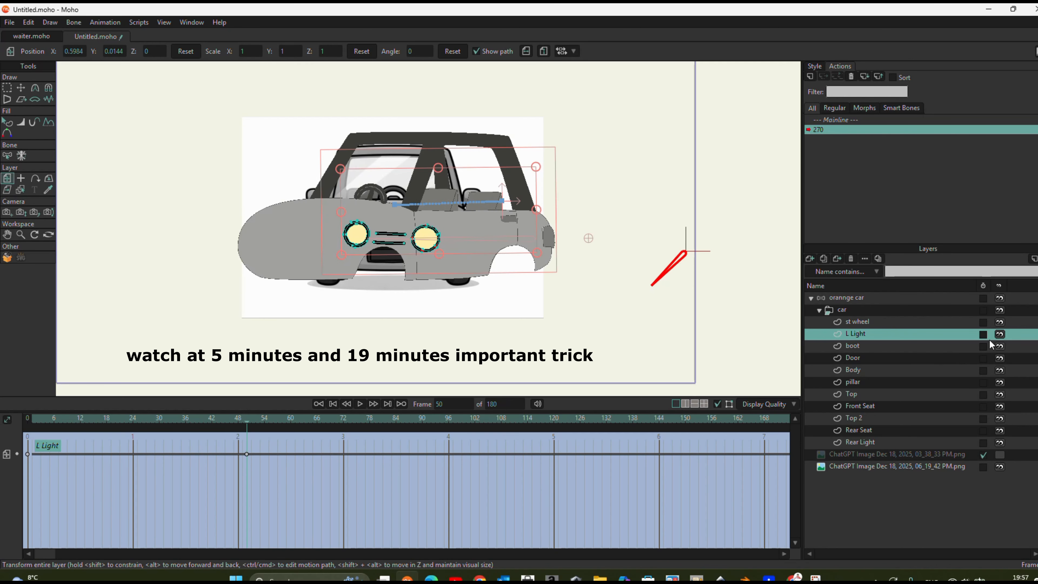
- Hide the st wheel, boot, Door and Body layers
left_click(1000, 322)
left_click(1000, 347)
left_click(1000, 358)
left_click(1000, 371)
- Align the L Light layer with the reference's left headlight and move the right headlight's points onto the reference's right headlight
scroll(363, 297, "up", 2)
left_click_drag(475, 229, 445, 222)
key("g")
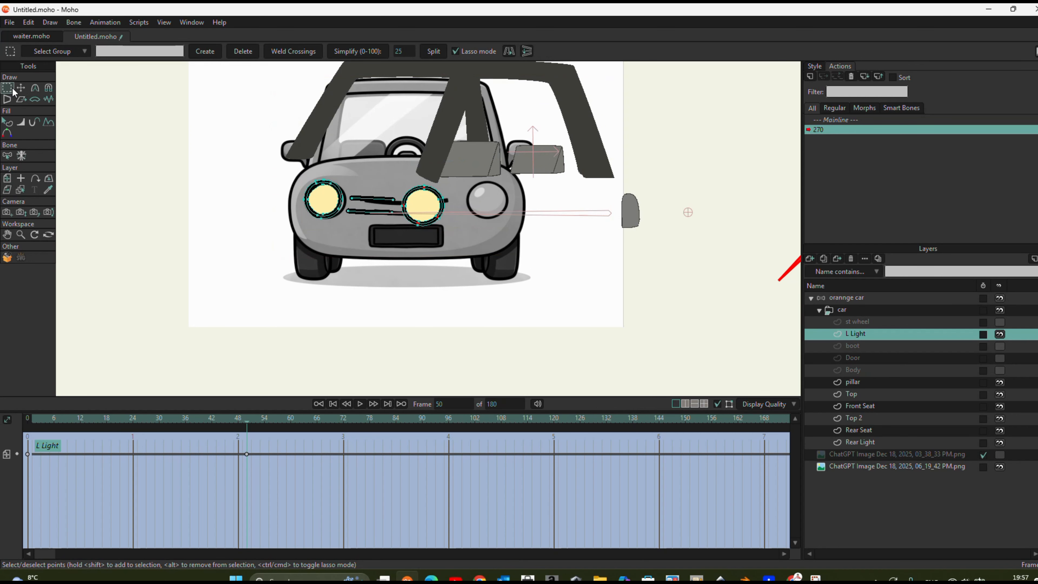
mouse_move(476, 206)
left_mouse_down()
mouse_move(441, 242)
mouse_move(379, 237)
mouse_move(401, 196)
mouse_move(465, 187)
left_mouse_up()
key("t")
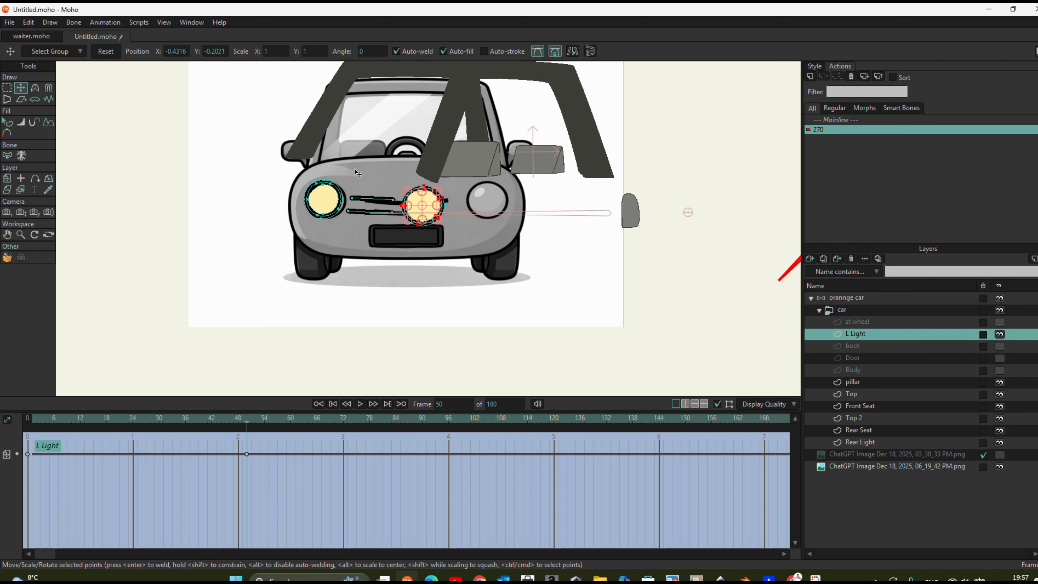
left_click_drag(421, 212, 486, 209)
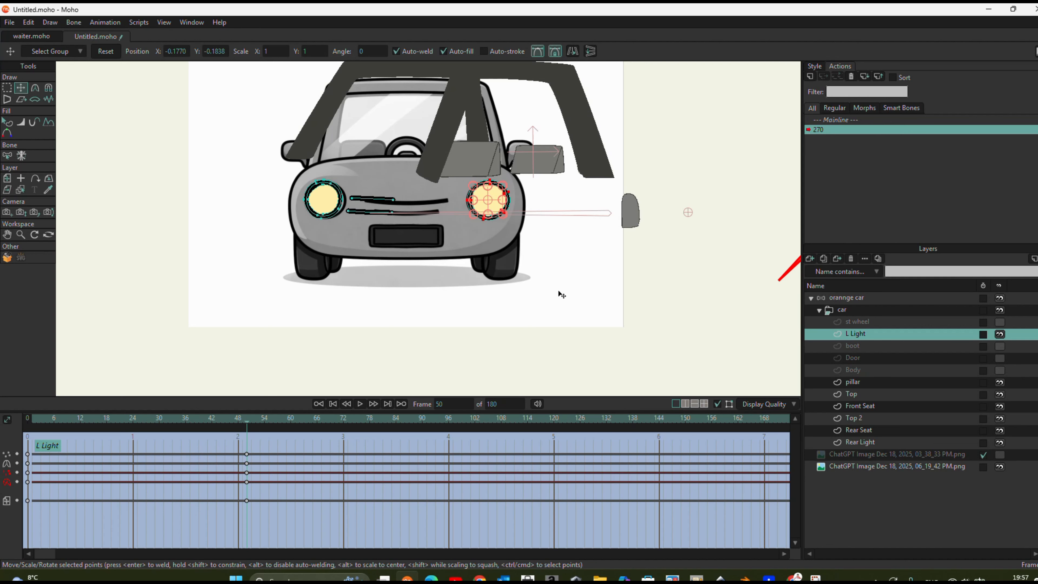
- Select the left headlight's points, and move the two grille lines to the middle of the reference's grille
left_click(325, 203)
left_click(8, 89)
mouse_move(343, 228)
left_mouse_down()
mouse_move(354, 185)
mouse_move(299, 234)
mouse_move(349, 197)
left_mouse_up()
key("t")
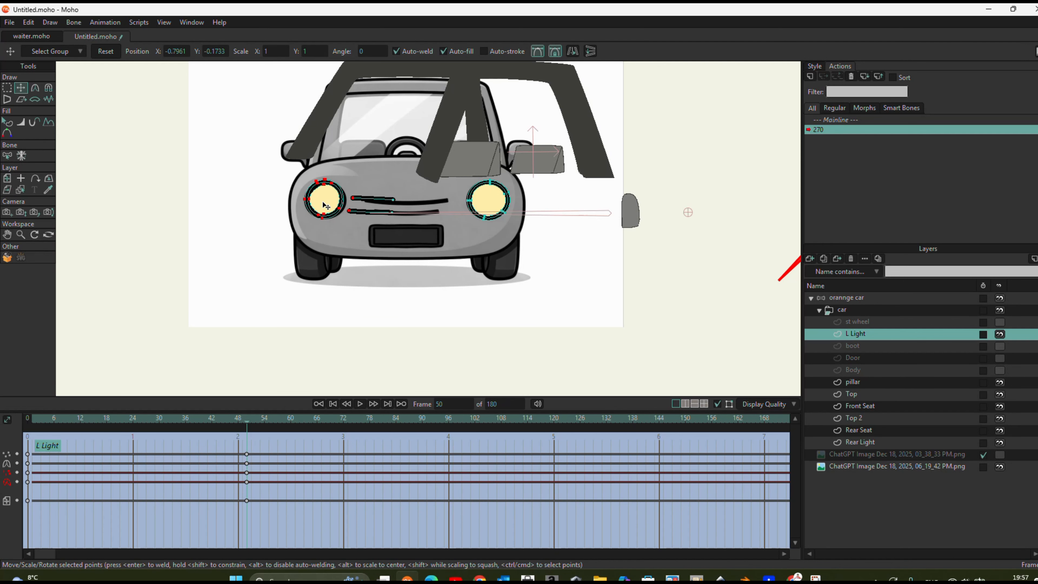
key("Return")
mouse_move(423, 223)
left_mouse_down()
mouse_move(409, 214)
mouse_move(417, 206)
left_mouse_up()
left_click(377, 200)
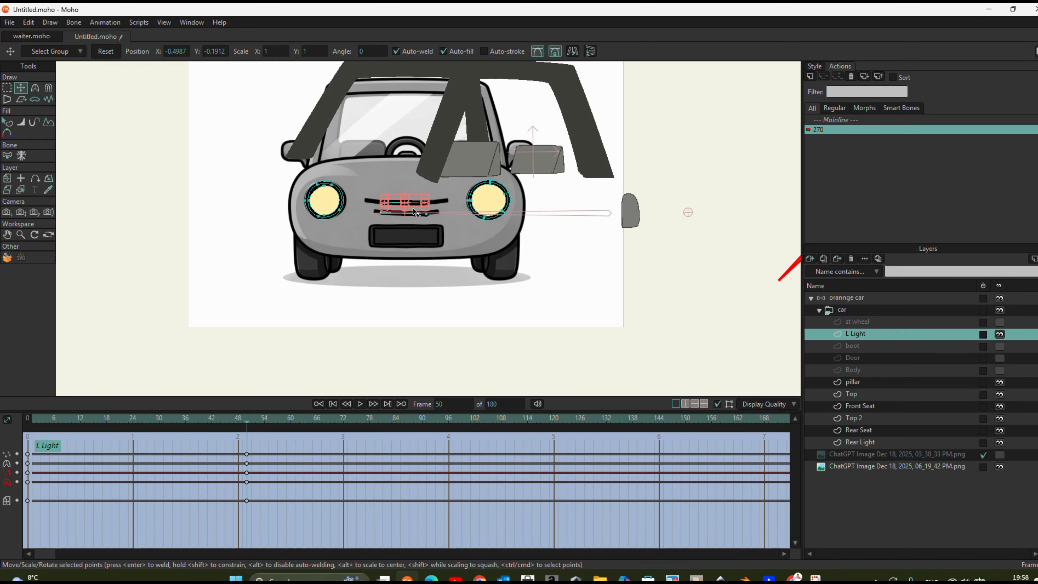
- Pull the upper grille line's end points outward and centre its middle point to match the reference's upper grille bar
scroll(413, 210, "up", 5)
key("Return")
left_click_drag(447, 182, 505, 181)
left_click_drag(325, 181, 274, 179)
left_click_drag(365, 180, 417, 180)
- At frame 100, move the whole L Light layer over the front of the three-quarter reference car
scroll(420, 183, "down", 5)
left_click(506, 457)
left_click_drag(506, 457, 468, 461)
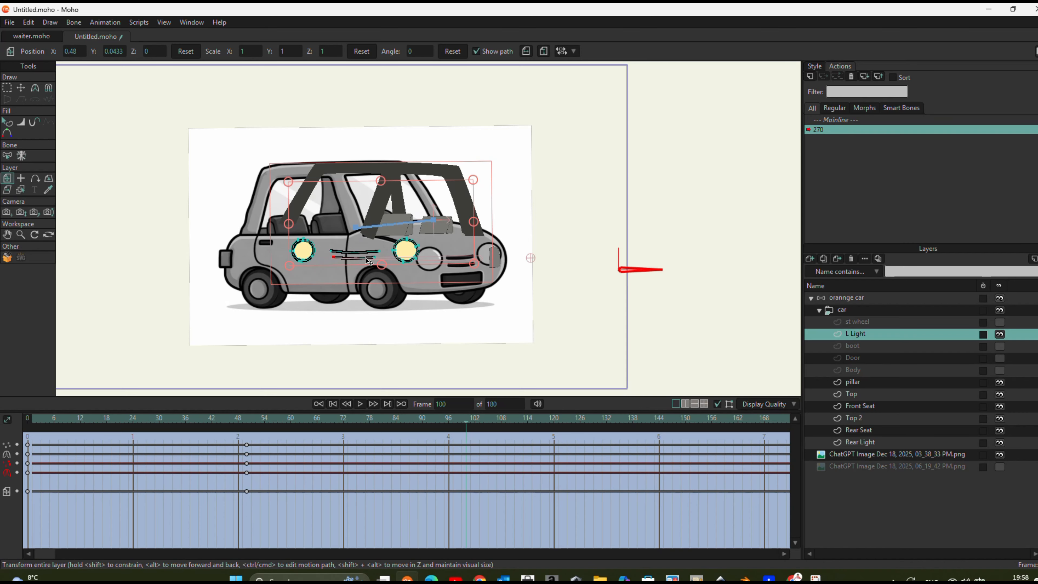
left_click_drag(368, 261, 481, 273)
- Lasso the left headlight's points and move them onto the three-quarter reference's left headlight
key("g")
scroll(465, 287, "up", 2)
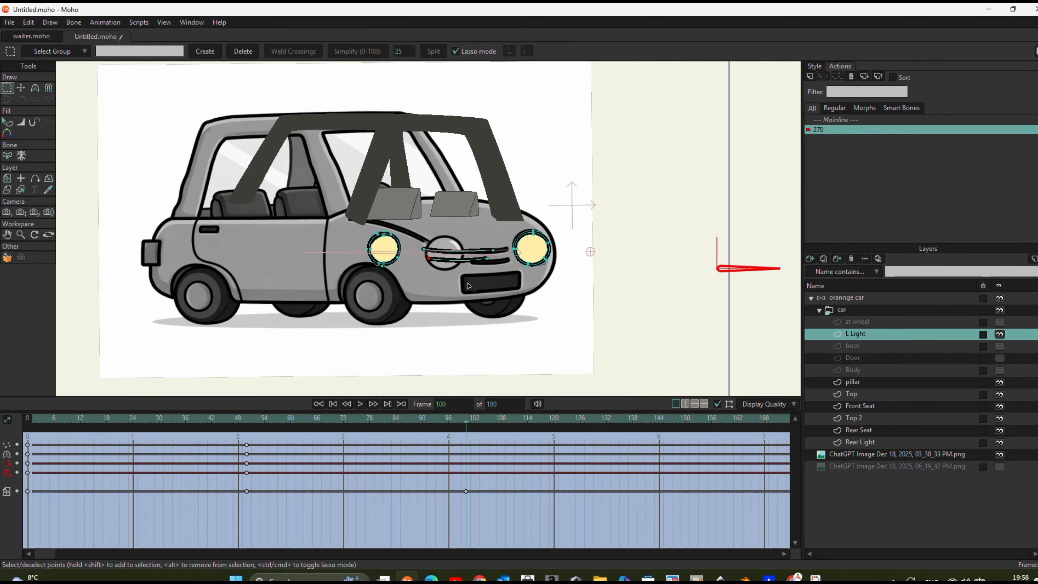
scroll(464, 288, "up", 2)
mouse_move(386, 280)
left_mouse_down()
mouse_move(361, 212)
mouse_move(318, 191)
mouse_move(330, 276)
mouse_move(384, 282)
left_mouse_up()
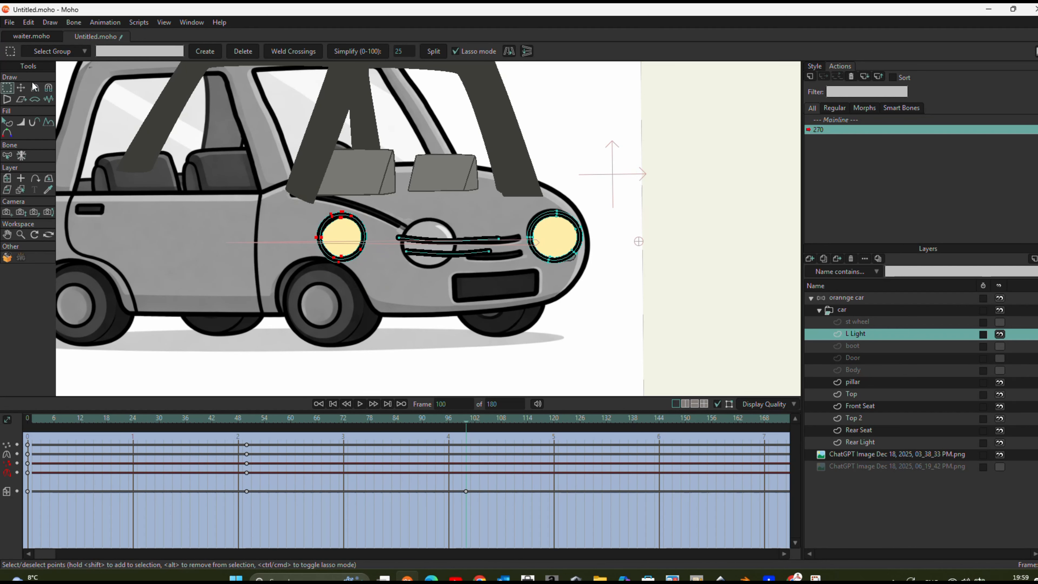
left_click(21, 88)
left_click_drag(346, 247, 535, 224)
- Adjust the grille lines' points so they fit the three-quarter reference's grille between the headlights
scroll(507, 268, "up", 3)
left_click(443, 219)
left_click_drag(504, 231, 507, 226)
left_click(411, 244)
left_click_drag(410, 244, 525, 235)
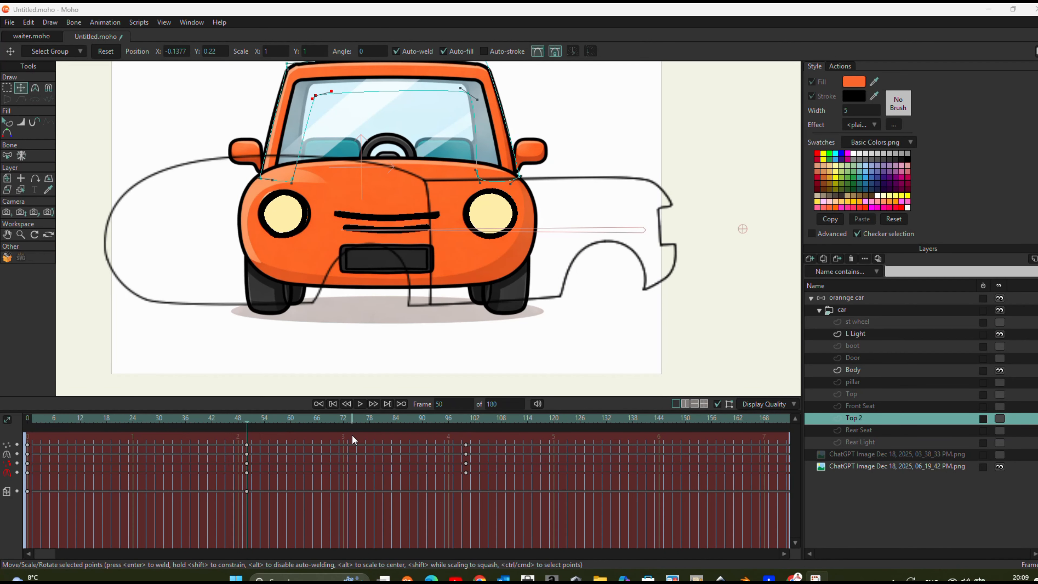
- At frame 50, raise the Top 2 layer's upper windscreen points onto the reference's windscreen frame
left_click(26, 424)
left_click(247, 421)
left_click(309, 84)
left_click_drag(309, 83, 309, 78)
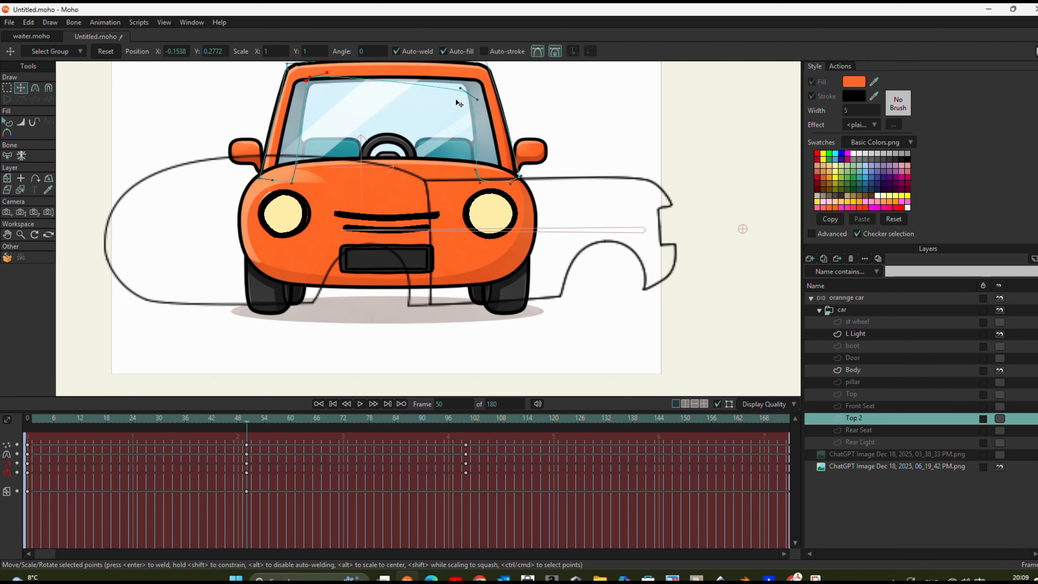
left_click(461, 80)
- On the Body layer at frame 50, use the Magnet tool to pull both ends of the outline in to the front-view car's width
left_click(842, 310)
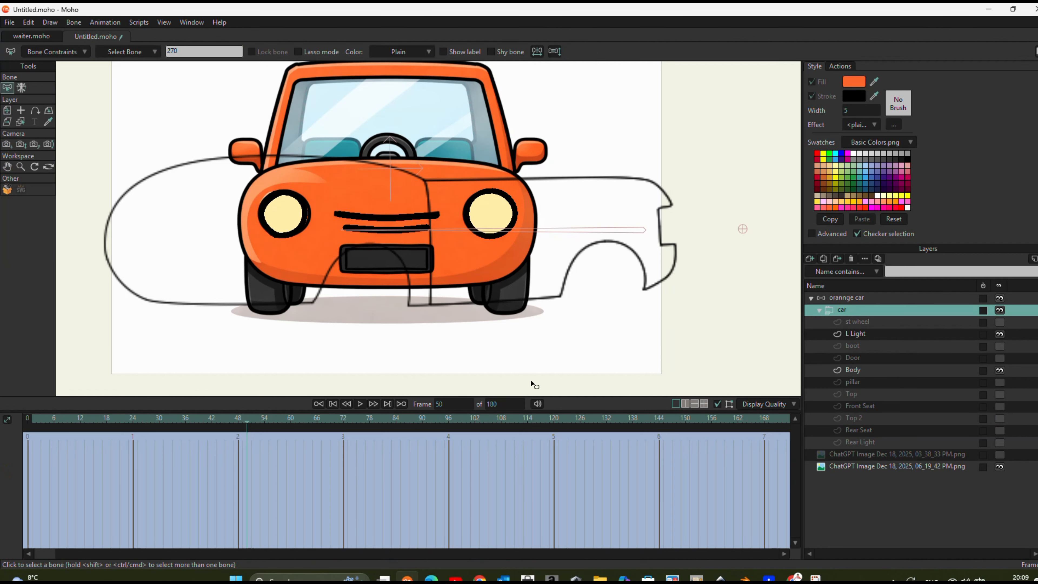
mouse_move(249, 422)
left_mouse_down()
mouse_move(234, 425)
mouse_move(247, 425)
left_mouse_up()
left_click(853, 370)
left_click(23, 88)
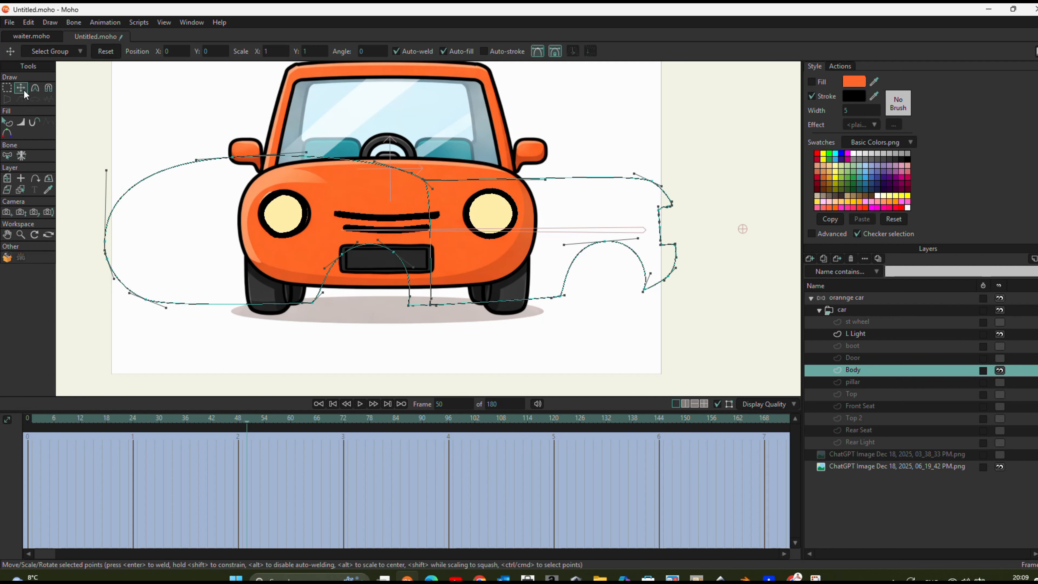
scroll(145, 174, "down", 1)
left_click(48, 88)
left_click_drag(162, 224, 346, 209)
left_click_drag(618, 219, 420, 192)
- Refine the Body outline with the Magnet tool along its lower edge, sides and hood to follow the front-view reference
left_click_drag(459, 282, 385, 294)
left_click_drag(468, 179, 449, 180)
left_click_drag(460, 247, 450, 247)
left_click_drag(284, 159, 268, 169)
left_click_drag(262, 288, 265, 280)
left_click_drag(357, 285, 357, 274)
left_click_drag(363, 189, 363, 179)
left_click_drag(273, 166, 271, 169)
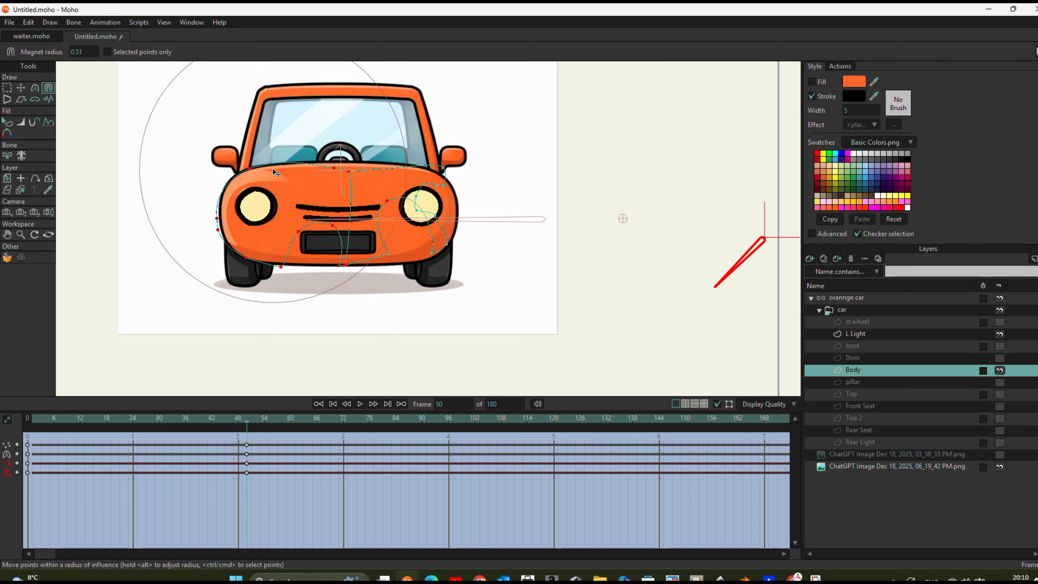
left_click(20, 87)
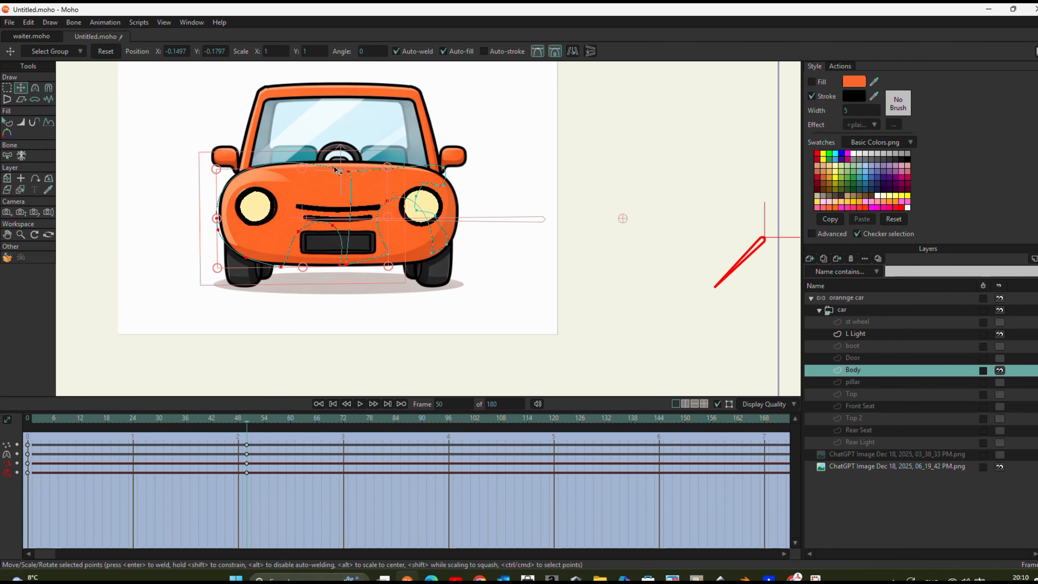
left_click_drag(248, 424, 2, 430)
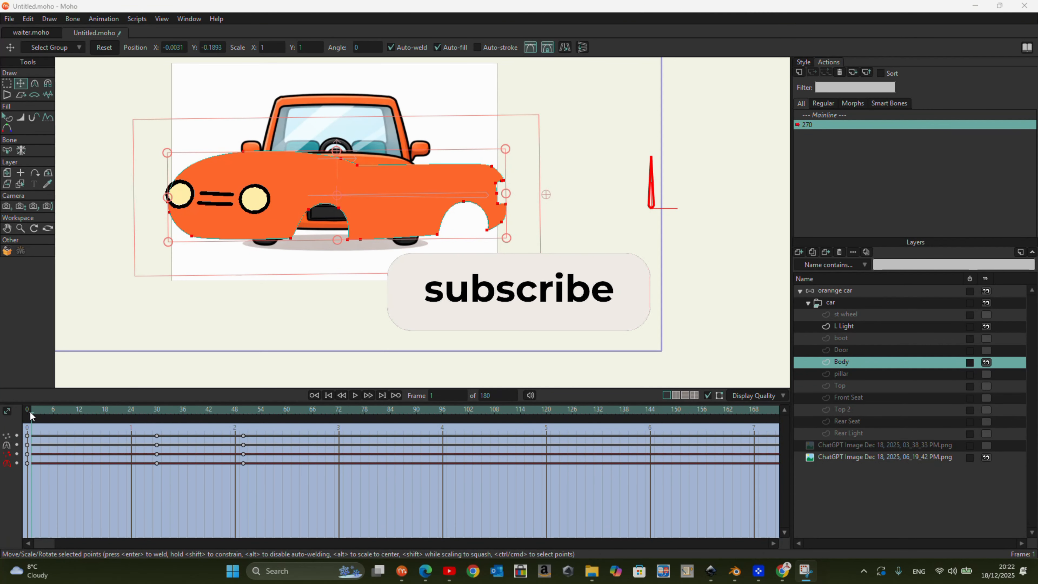
- At frame 51, flip the Body layer's selected points horizontally
left_click(73, 413)
left_click_drag(73, 413, 244, 410)
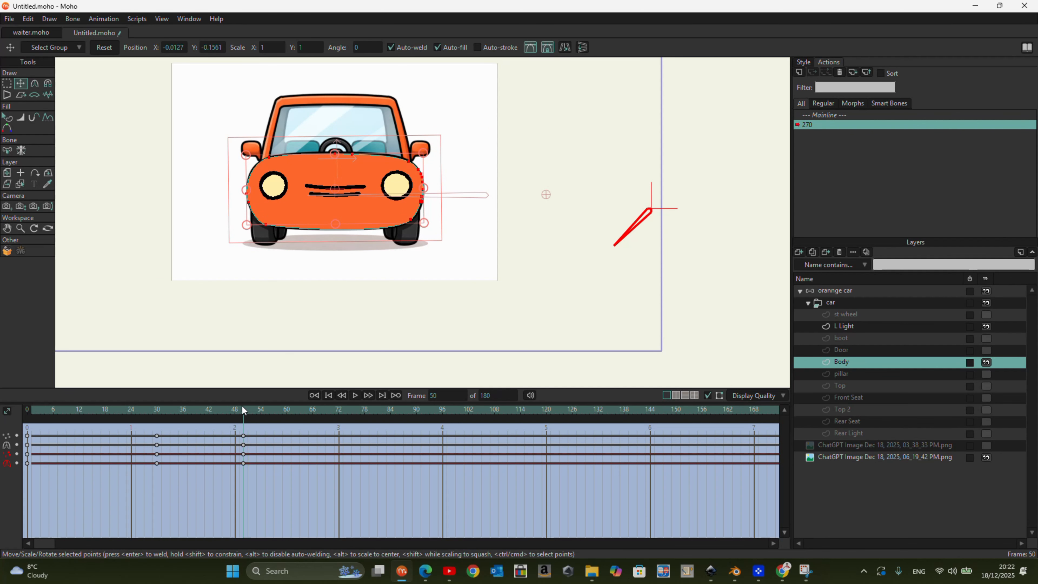
mouse_move(246, 408)
left_mouse_down()
mouse_move(148, 408)
mouse_move(248, 409)
left_mouse_up()
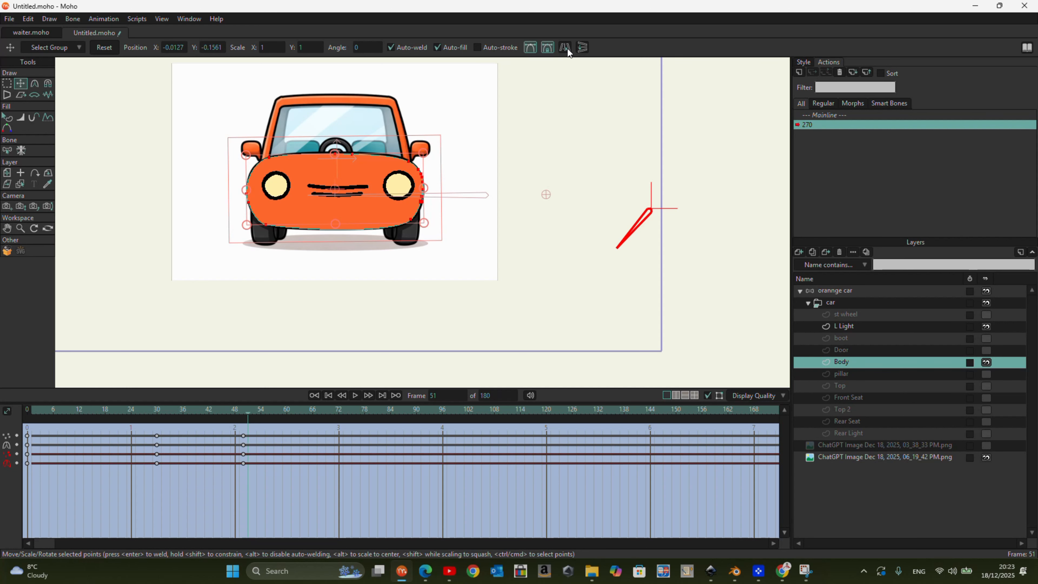
left_click(244, 414)
- Go to frame 100, hide the front-view reference image and show the three-quarter reference image
left_click_drag(245, 415, 459, 416)
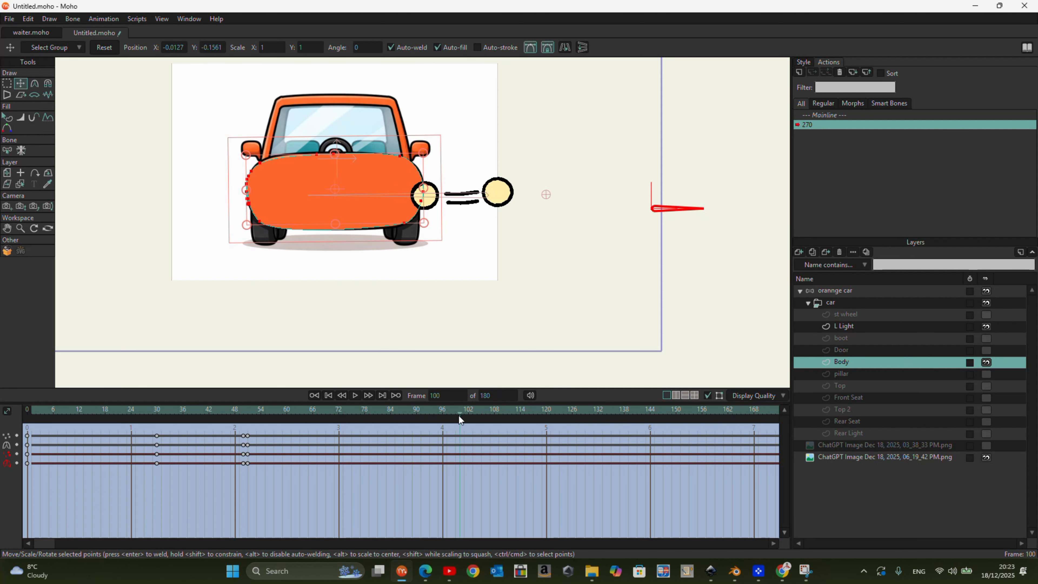
scroll(331, 191, "up", 3)
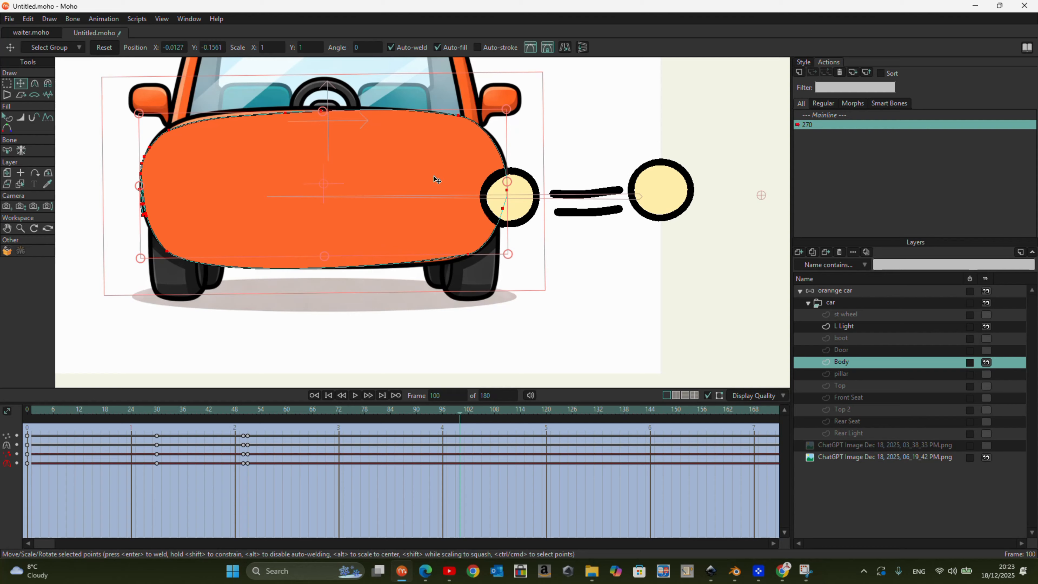
scroll(183, 204, "up", 3)
scroll(199, 207, "down", 3)
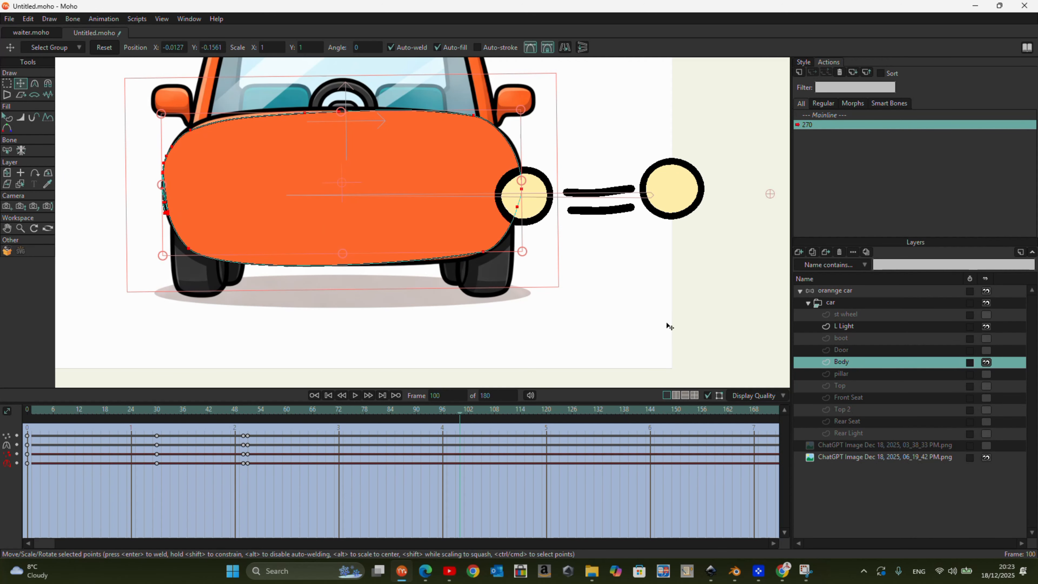
left_click(986, 458)
left_click(986, 446)
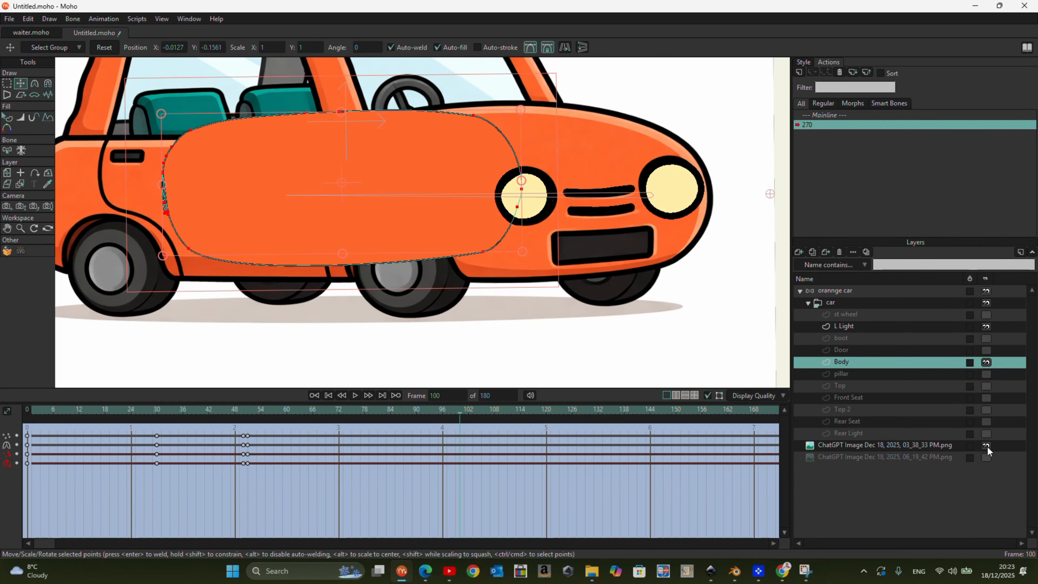
- Move all the Body points over the three-quarter reference's front end, to about X 0.473, Y -0.183
scroll(441, 264, "down", 3)
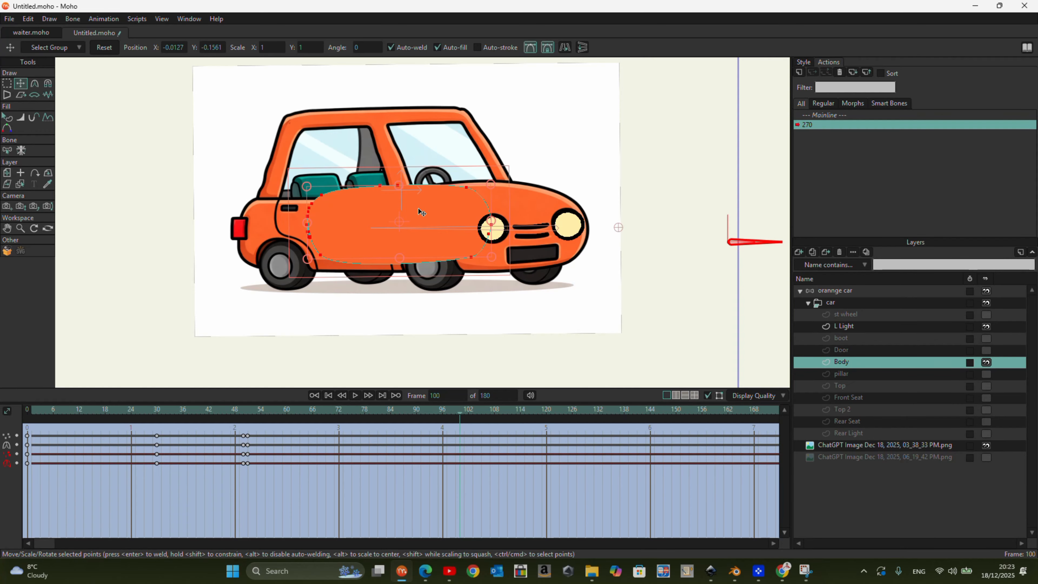
left_click_drag(436, 212, 535, 215)
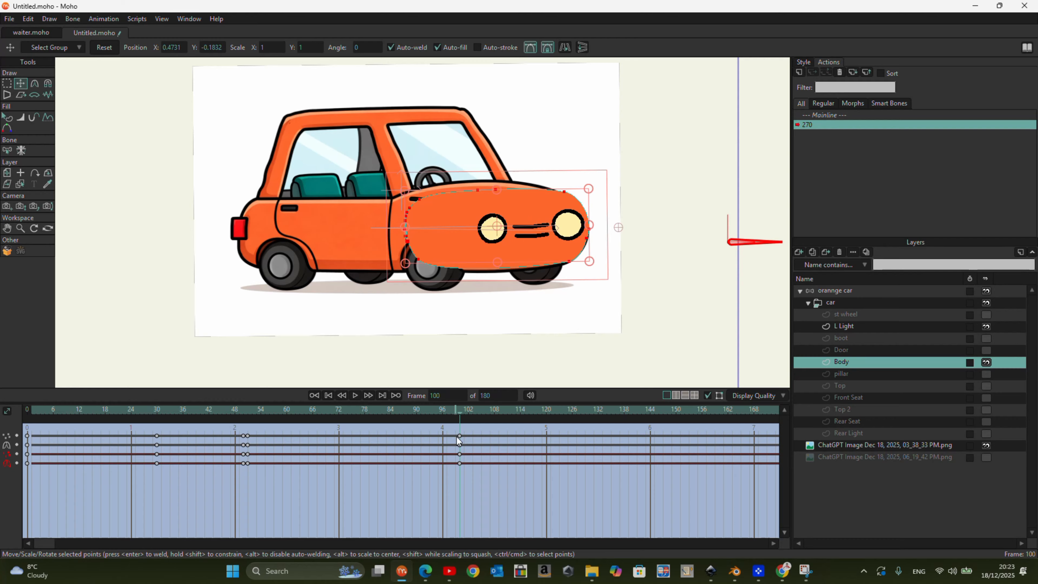
mouse_move(457, 415)
left_mouse_down()
mouse_move(163, 409)
mouse_move(460, 422)
left_mouse_up()
- Stretch the rear of the Body outline back to the reference's tail light with the Magnet tool at frame 100
left_click(6, 84)
left_click_drag(445, 319, 468, 282)
left_click(34, 84)
left_click(243, 48)
left_click(247, 48)
left_click(47, 84)
left_click_drag(406, 235, 310, 235)
left_click_drag(452, 436, 463, 458)
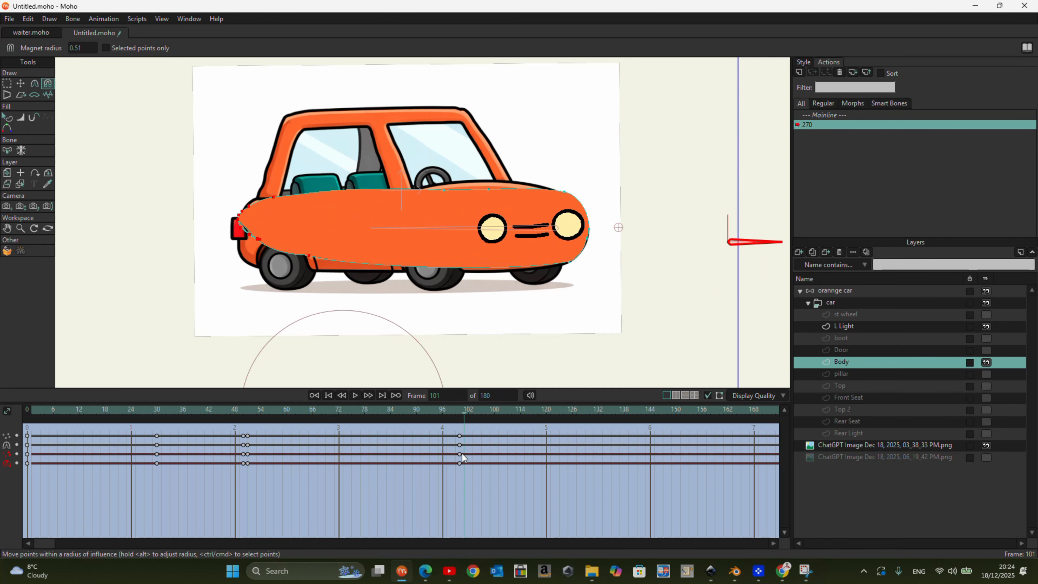
scroll(257, 237, "up", 5)
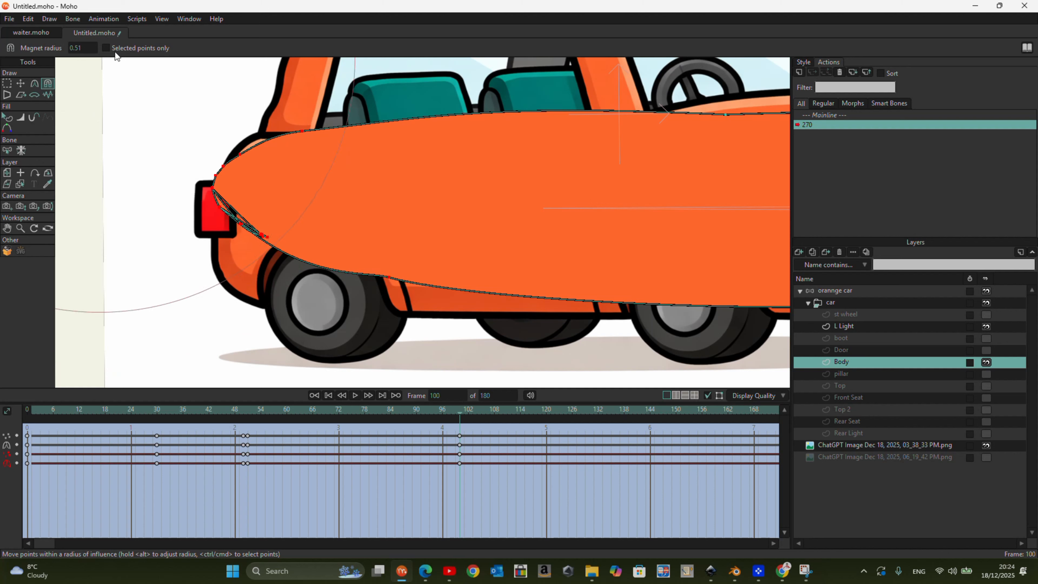
- Try resetting the Body layer's points at frame 100, and undo it
left_click(22, 84)
left_click(109, 45)
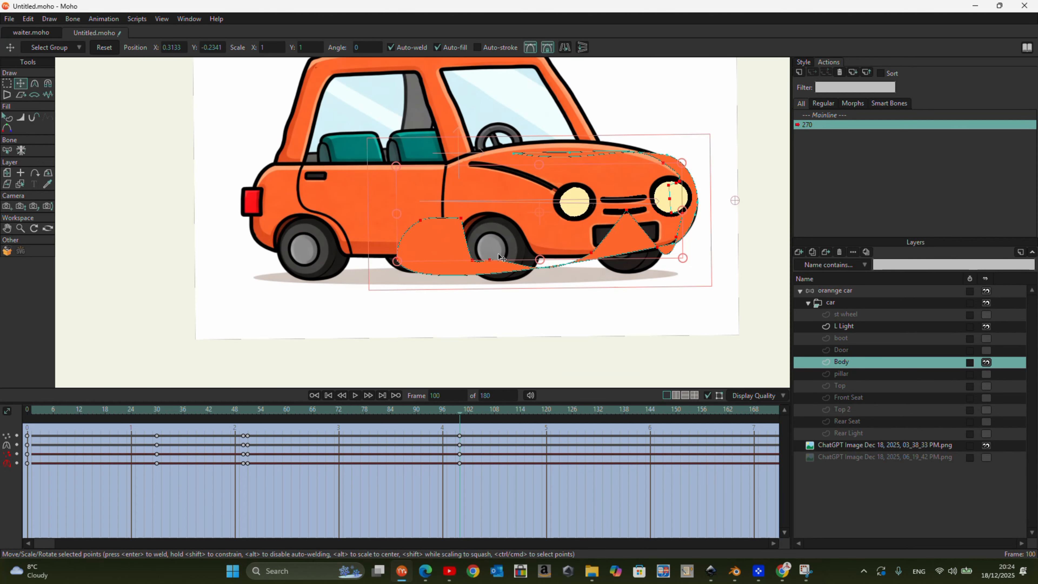
key("ctrl+z")
- Spread apart the bunched Body points beside the tail light, shaping the first notch above the rear wheel
scroll(247, 169, "up", 5)
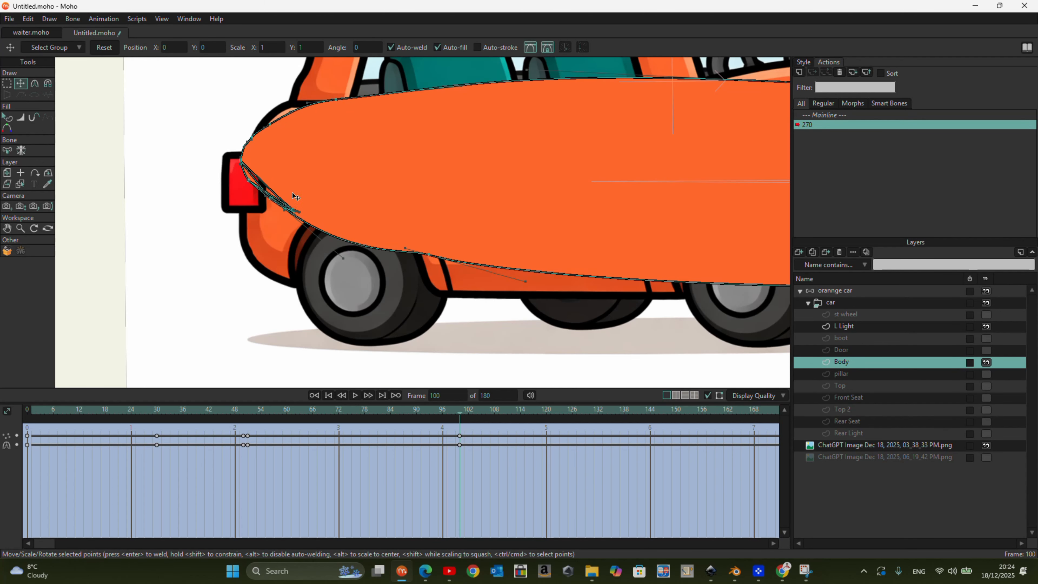
left_click_drag(247, 168, 303, 216)
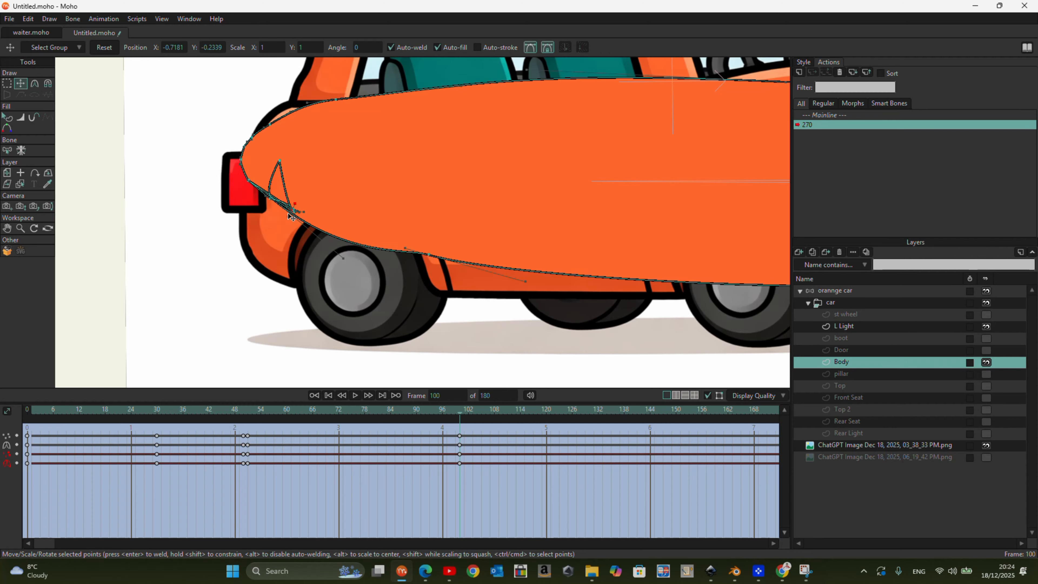
scroll(290, 220, "up", 3)
left_click_drag(317, 203, 348, 210)
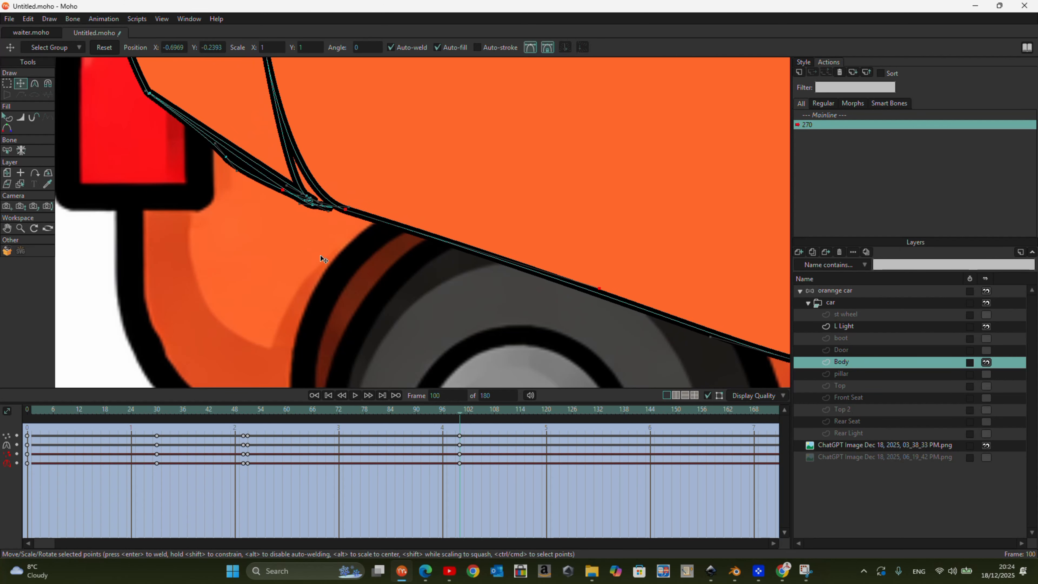
scroll(282, 284, "down", 3)
left_click_drag(271, 182, 315, 173)
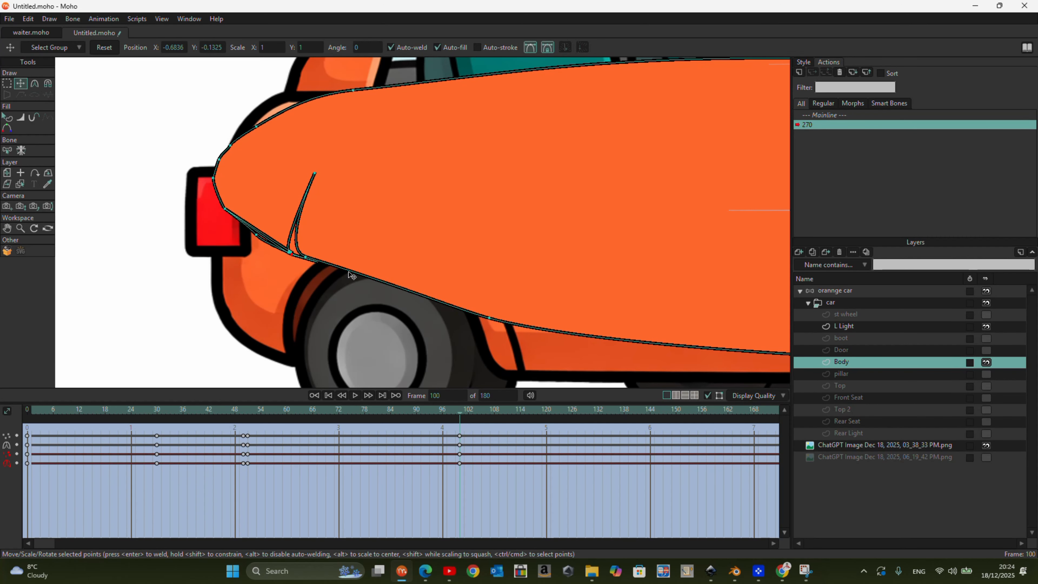
left_click_drag(305, 259, 304, 235)
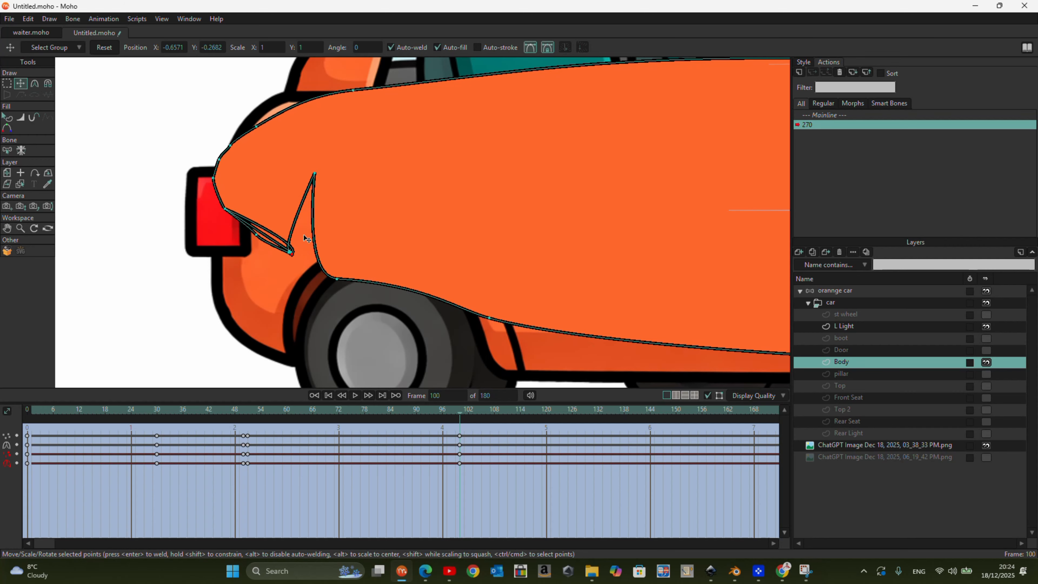
left_click_drag(315, 173, 340, 166)
- Separate the remaining overlapping Body points behind the rear wheel into distinct peaks and valleys
scroll(288, 278, "up", 5)
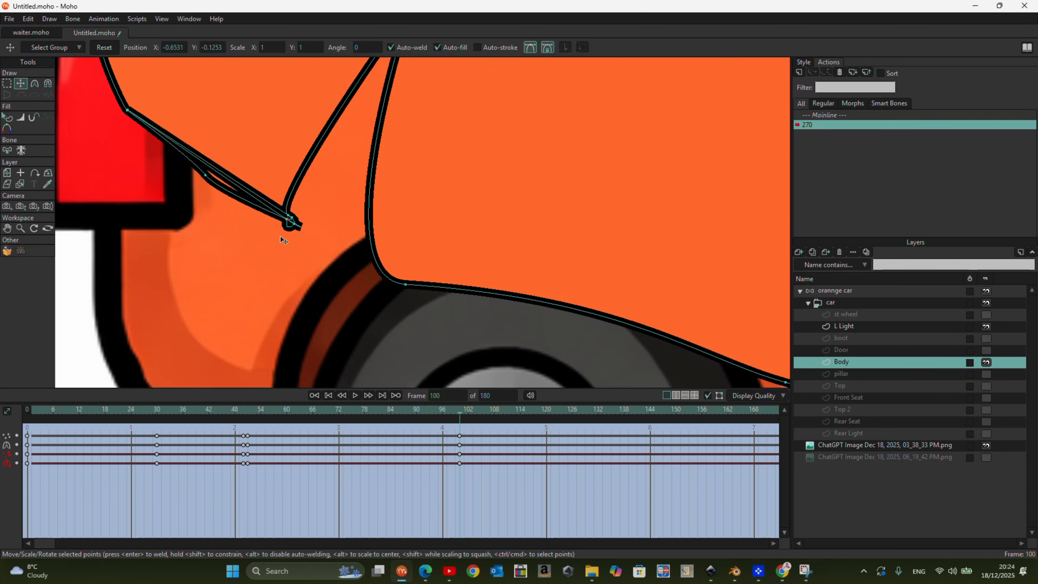
left_click_drag(288, 215, 322, 211)
left_click_drag(127, 110, 281, 88)
scroll(302, 236, "up", 4)
left_click_drag(286, 212, 271, 235)
left_click_drag(345, 220, 251, 245)
left_click_drag(276, 211, 288, 171)
left_click_drag(182, 143, 281, 135)
left_click_drag(266, 145, 262, 158)
left_click_drag(270, 203, 309, 213)
scroll(282, 243, "down", 6)
scroll(303, 252, "down", 3)
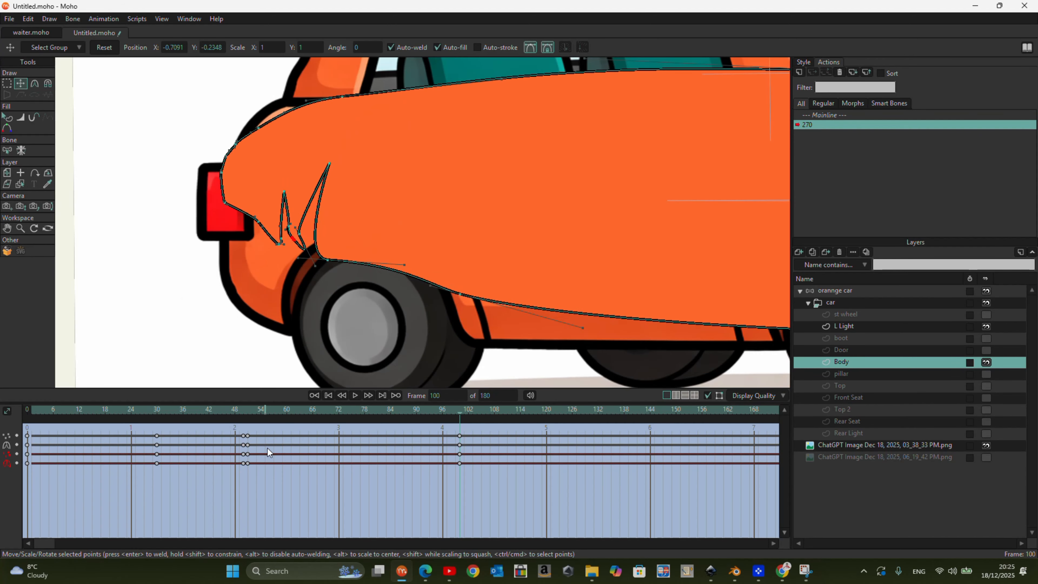
- Select the Body shape at frame 100, turn off its fill and turn on its stroke
left_click_drag(461, 417, 460, 471)
scroll(282, 248, "down", 6)
scroll(492, 248, "up", 4)
scroll(471, 244, "down", 1)
left_click(268, 155)
key("q")
left_click(804, 62)
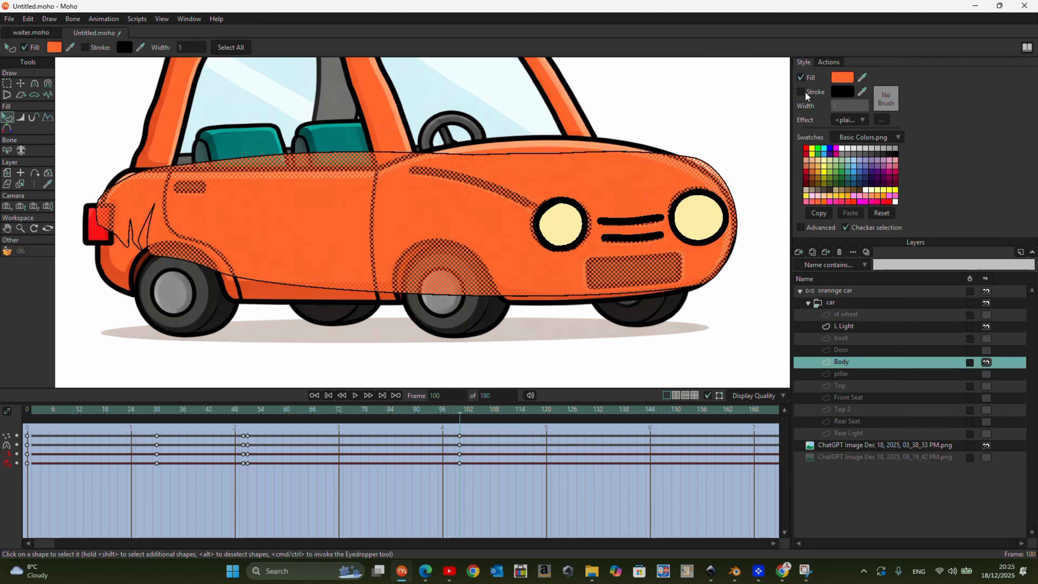
left_click(801, 77)
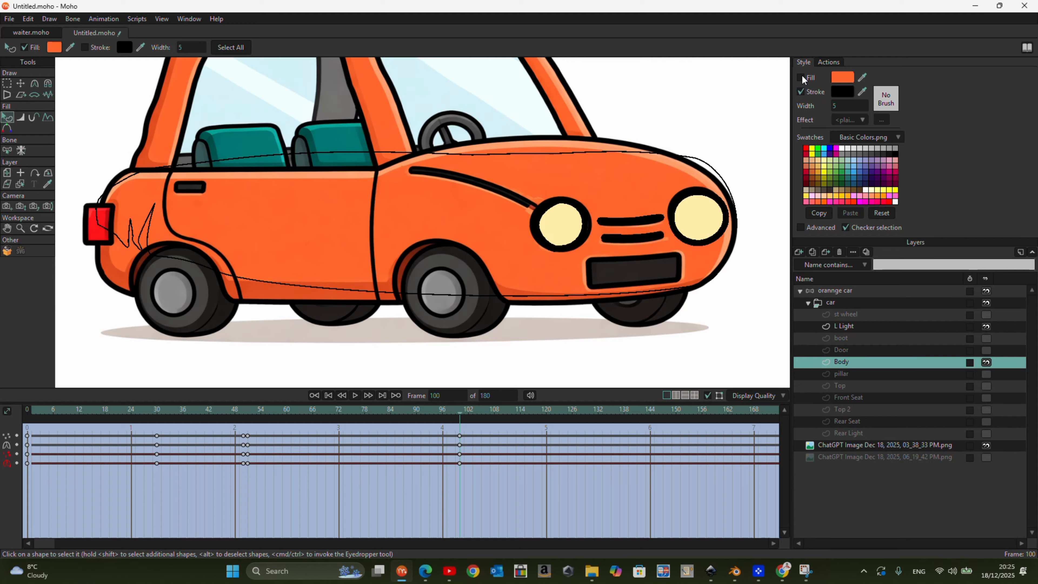
- Lasso the group of separated rear Body points and move them forward to the reference's front wheel arch
key("t")
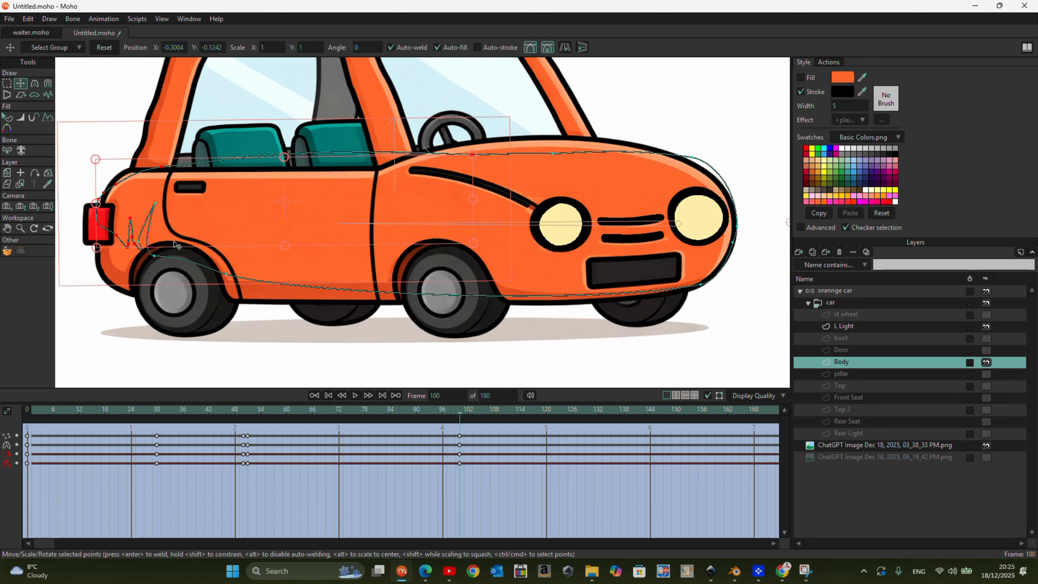
left_click(8, 84)
mouse_move(255, 318)
left_mouse_down()
mouse_move(249, 246)
mouse_move(214, 193)
mouse_move(135, 194)
left_mouse_up()
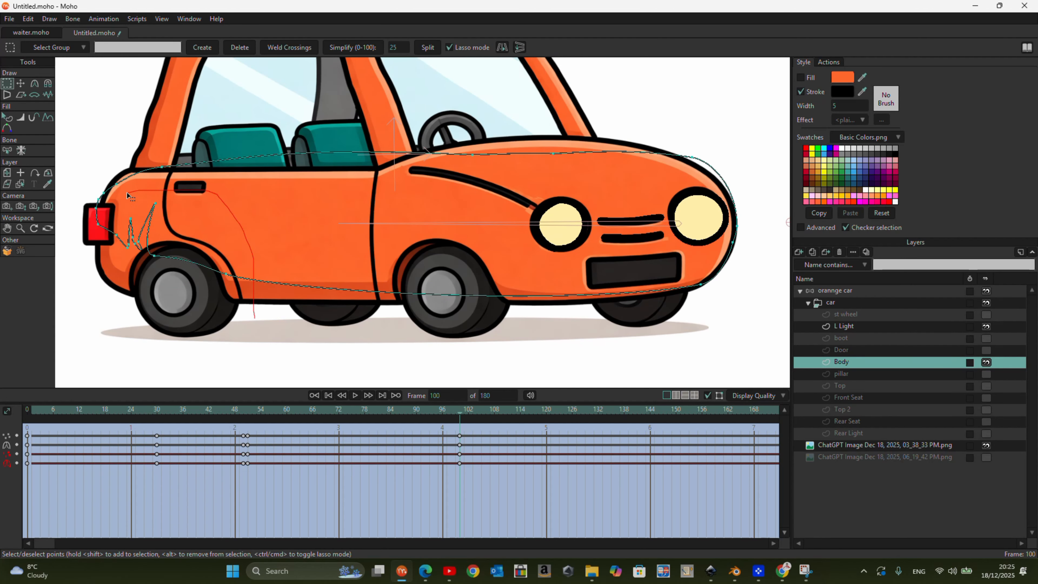
left_click_drag(155, 313, 253, 321)
key("t")
mouse_move(180, 241)
left_mouse_down()
mouse_move(412, 291)
mouse_move(466, 265)
left_mouse_up()
left_click(384, 319)
left_click(9, 85)
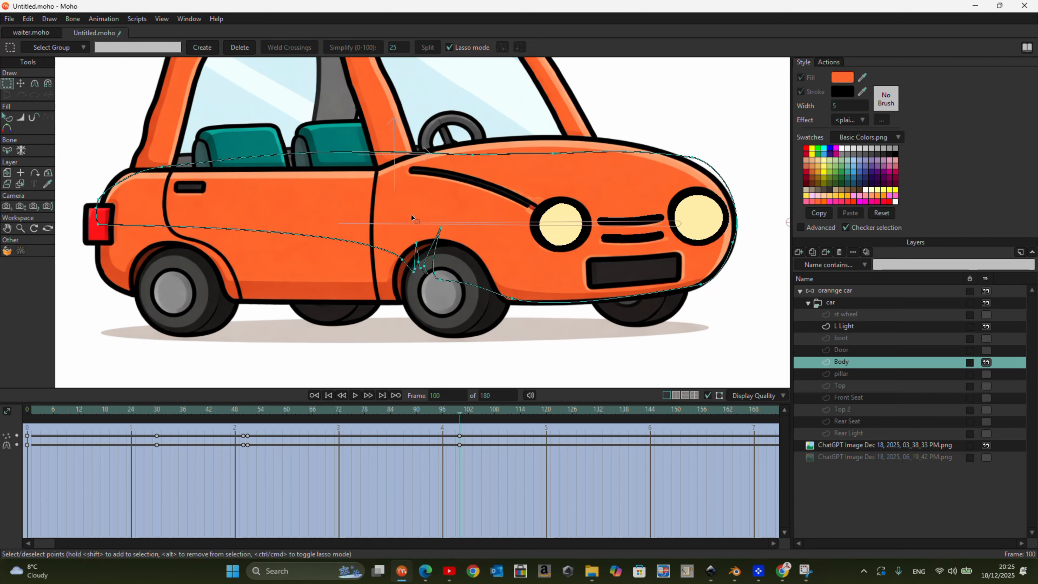
- Lasso the rearmost group of separated Body points and move it onto the reference's rear wheel
mouse_move(420, 223)
left_mouse_down()
mouse_move(286, 263)
mouse_move(167, 266)
left_mouse_up()
key("t")
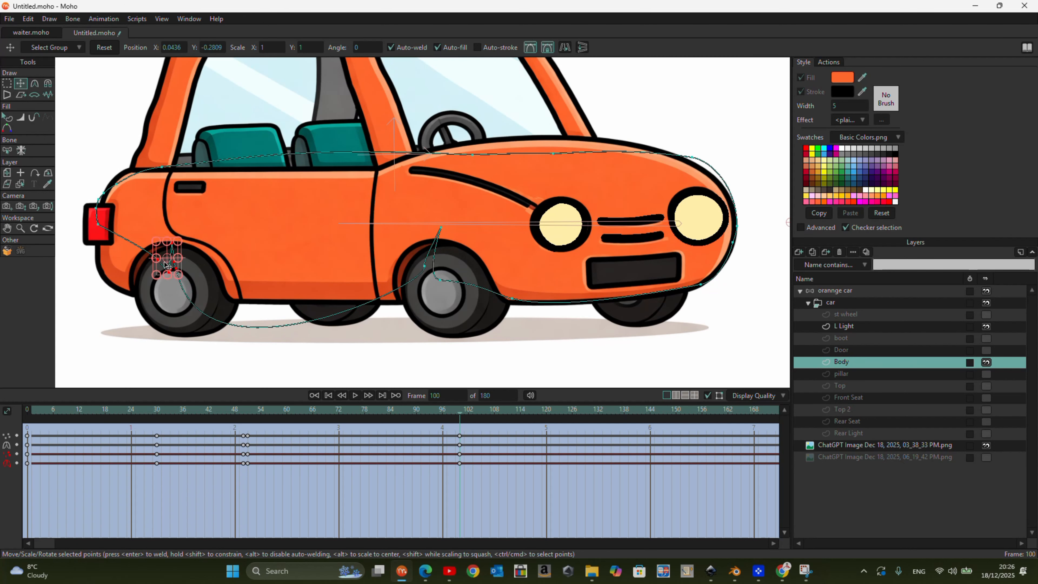
- Lasso the remaining notch points at the front wheel and spread them along the reference's front wheel arch, smoothing the curve over the tire
left_click(14, 85)
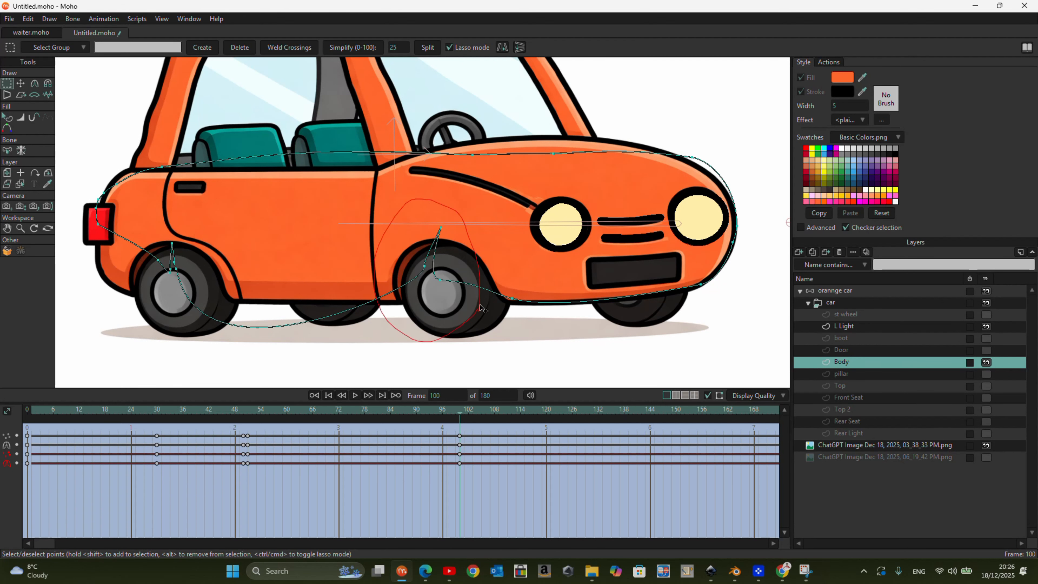
key("t")
mouse_move(493, 285)
left_mouse_down()
mouse_move(516, 304)
mouse_move(496, 299)
mouse_move(533, 304)
mouse_move(494, 301)
left_mouse_up()
scroll(527, 306, "up", 3)
left_click_drag(415, 201, 405, 201)
left_click_drag(390, 270, 312, 301)
left_click_drag(405, 201, 454, 174)
left_click(35, 84)
left_click(170, 49)
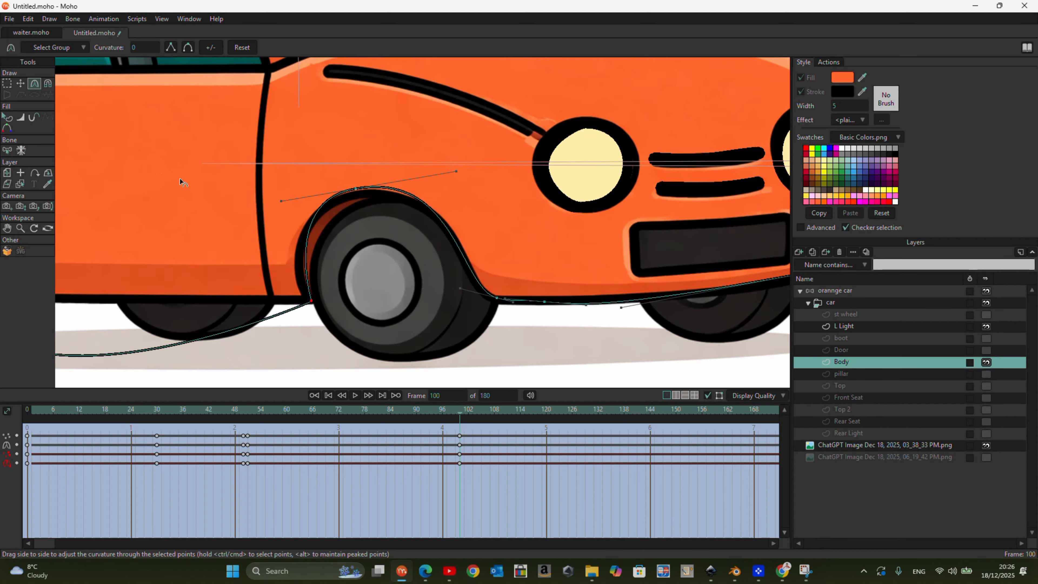
- Fit the Body outline to the reference's lower sill and the front half of the rear wheel arch
scroll(153, 156, "down", 3)
left_click_drag(181, 337, 213, 264)
scroll(160, 245, "up", 3)
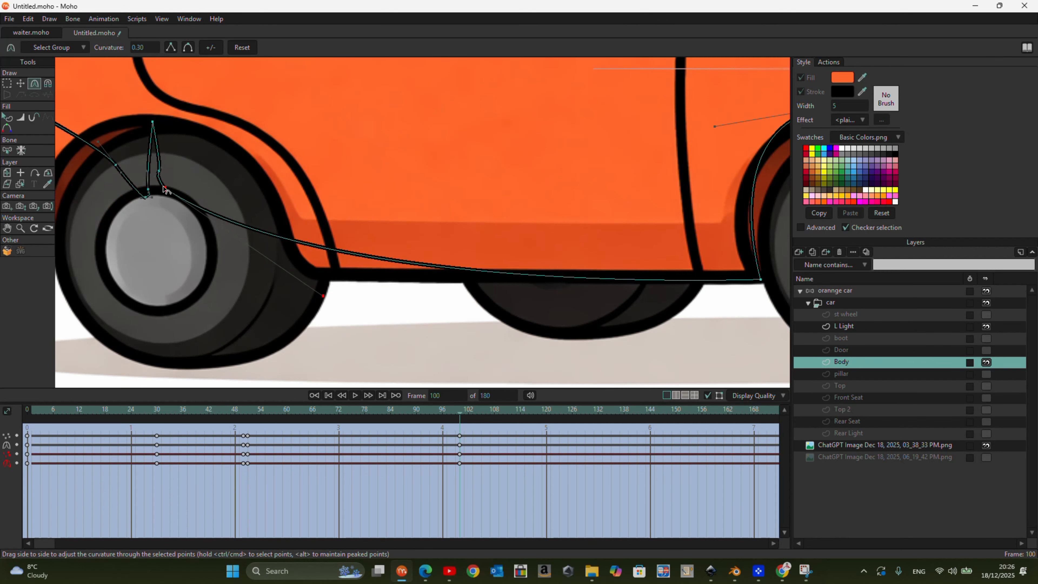
key("t")
left_click_drag(175, 204, 181, 212)
left_click_drag(159, 172, 305, 275)
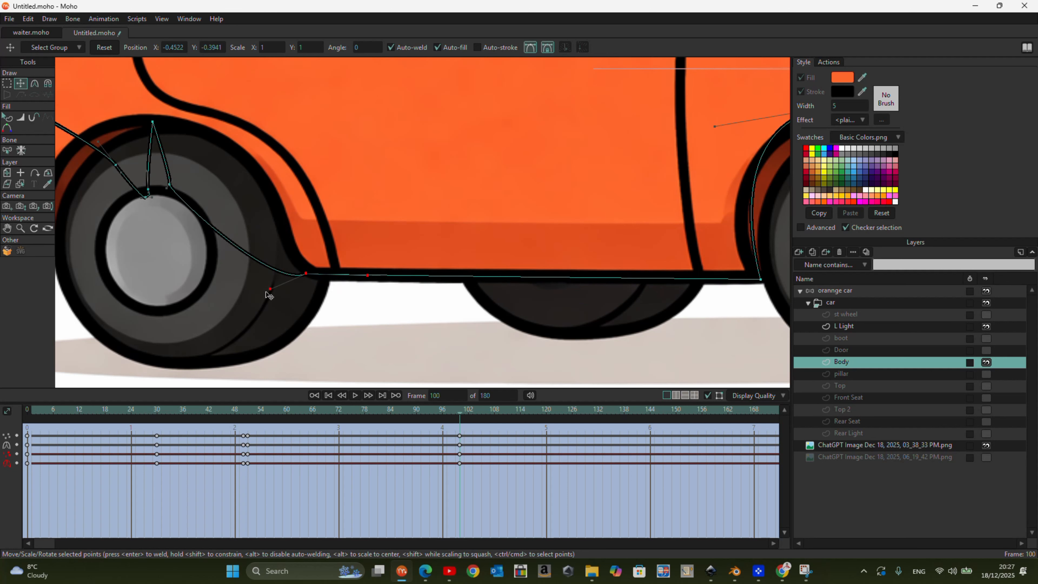
left_click_drag(169, 186, 291, 247)
left_click_drag(153, 123, 197, 123)
left_click_drag(289, 244, 272, 220)
- Move the rear Body points onto the bumper curve below the tail light and the back edge of the rear wheel arch
scroll(261, 228, "down", 5)
scroll(243, 231, "up", 3)
left_click_drag(205, 185, 96, 234)
left_click_drag(66, 107, 65, 119)
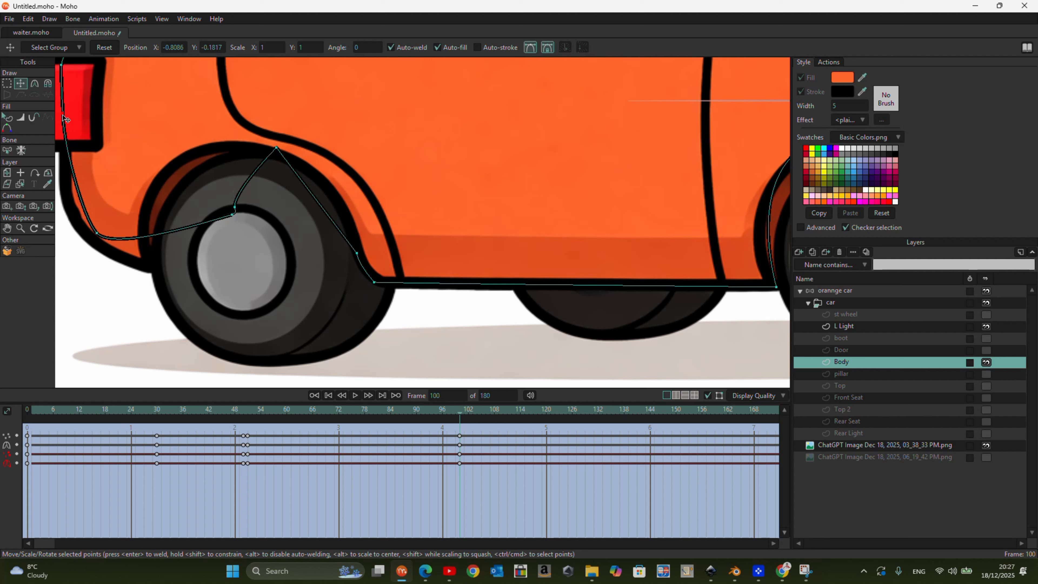
left_click_drag(98, 234, 166, 313)
left_click_drag(65, 212, 57, 200)
left_click_drag(232, 215, 153, 258)
left_click_drag(211, 302, 153, 220)
left_click_drag(155, 311, 155, 269)
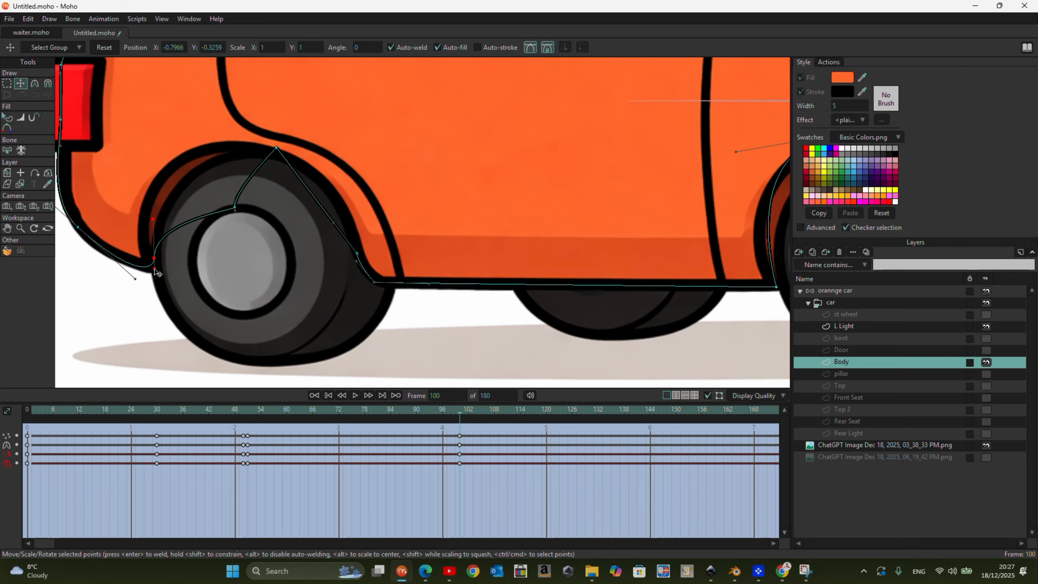
left_click_drag(235, 209, 153, 231)
- Round the top of the rear wheel arch and reposition its front-side points to follow the reference
left_click_drag(279, 155, 323, 127)
left_click(358, 255)
scroll(359, 252, "down", 3)
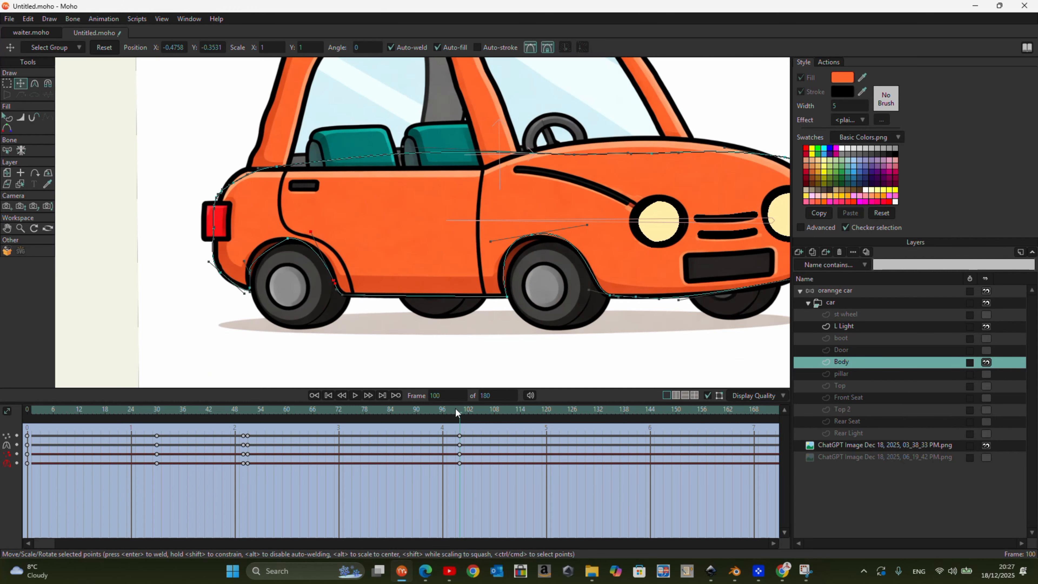
left_click_drag(460, 414, 460, 482)
scroll(279, 283, "up", 3)
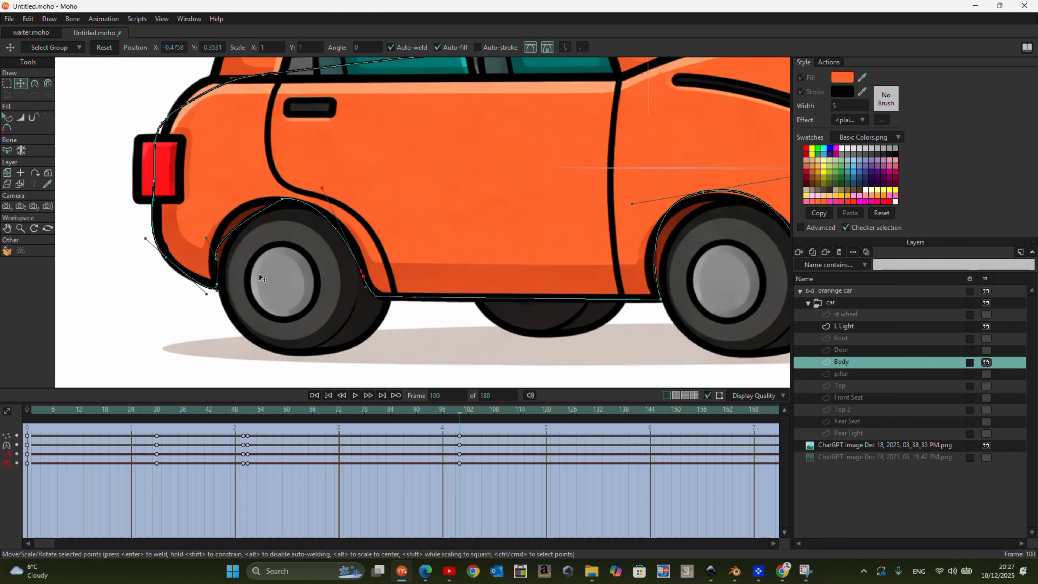
left_click(362, 272)
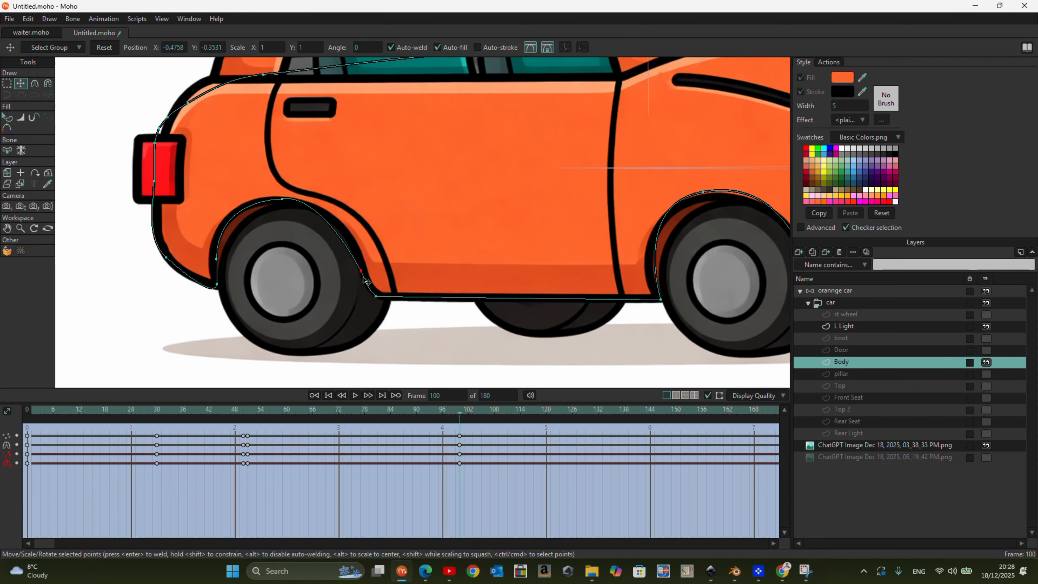
left_click_drag(363, 277, 384, 297)
left_click_drag(373, 288, 363, 265)
left_click_drag(283, 199, 333, 202)
left_click_drag(216, 259, 219, 263)
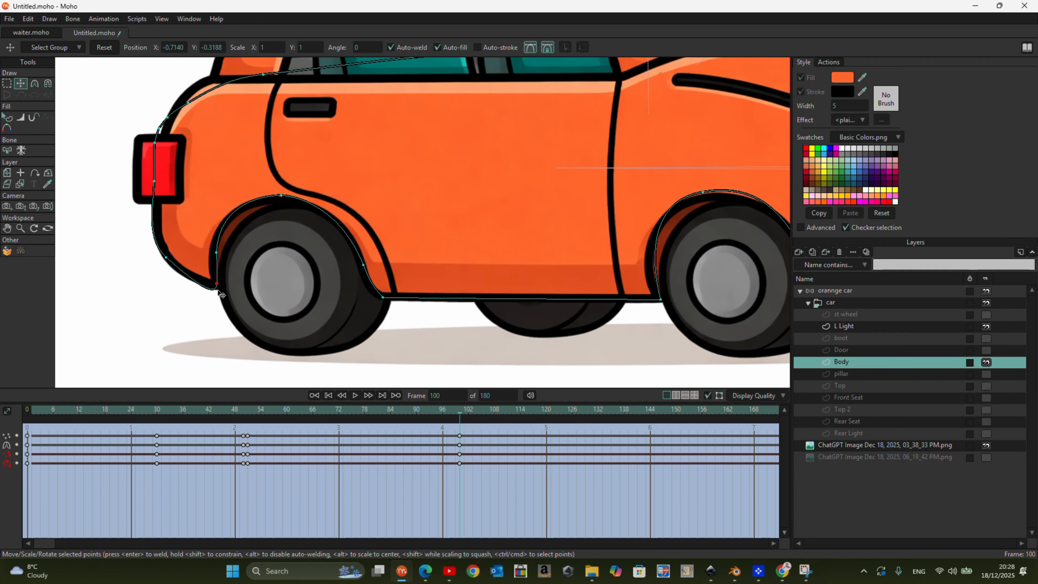
- Align the Body's lower corner behind the rear wheel with the reference bumper tip and sharpen its transition into the arch
left_click(212, 256)
left_click(217, 282)
scroll(217, 275, "up", 3)
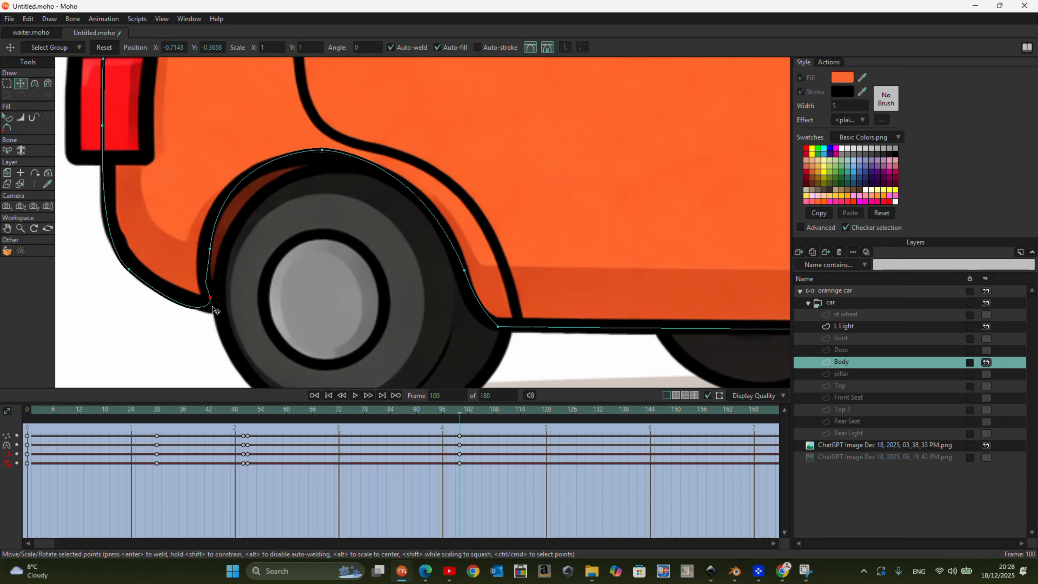
left_click_drag(186, 316, 190, 305)
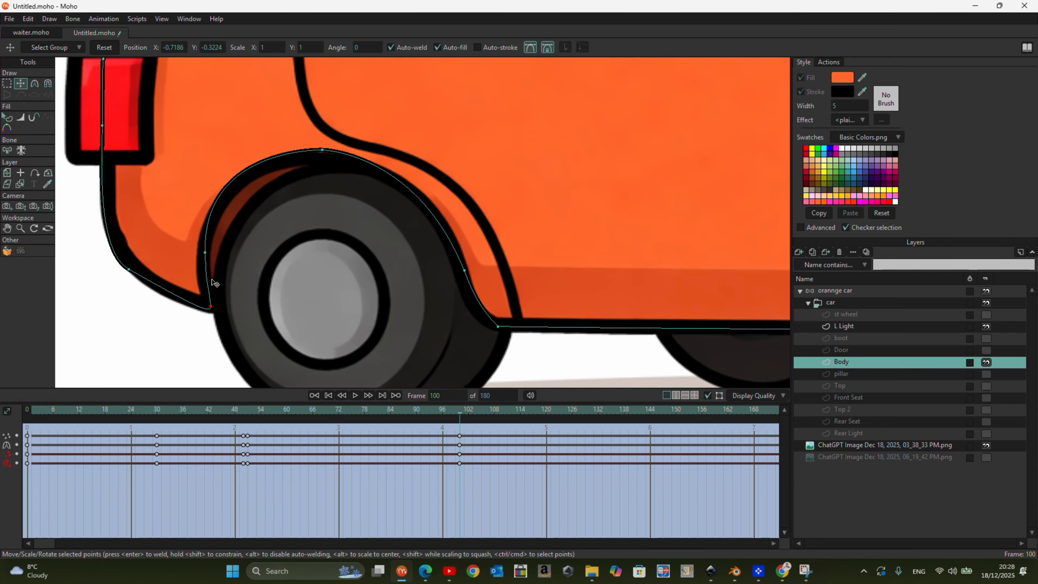
left_click_drag(210, 310, 211, 314)
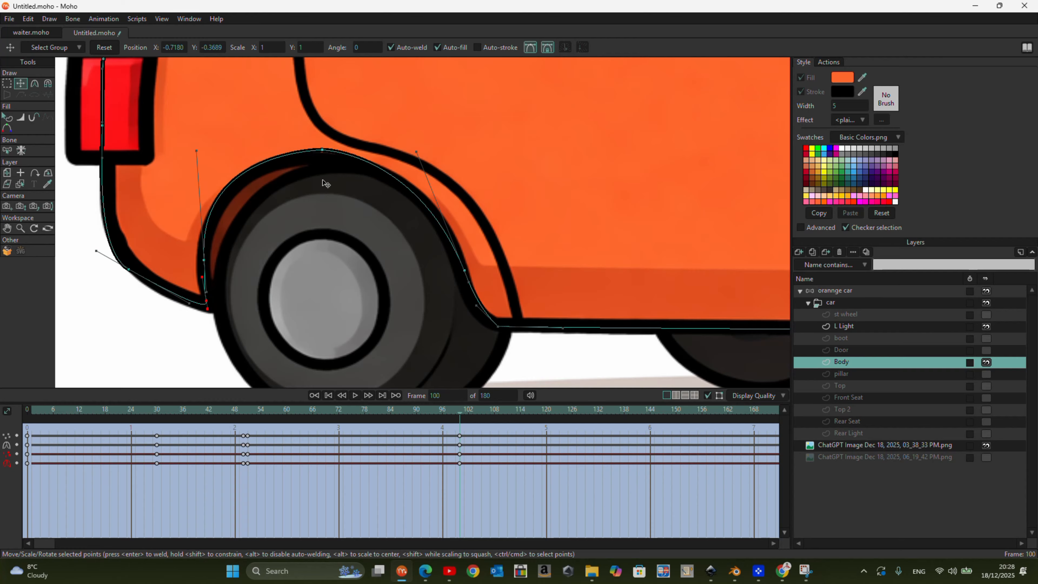
- Fine-tune the rear wheel arch's crown, front curve and the corner where it meets the sill
left_click_drag(322, 150, 308, 157)
mouse_move(417, 153)
left_mouse_down()
mouse_move(428, 162)
mouse_move(426, 148)
left_mouse_up()
left_click(499, 327)
left_click_drag(499, 326, 492, 324)
left_click_drag(464, 270, 467, 270)
- Lower the Body's upper edge onto the reference beltline from the rear shoulder, and fit the hood and nose contour
scroll(399, 299, "down", 5)
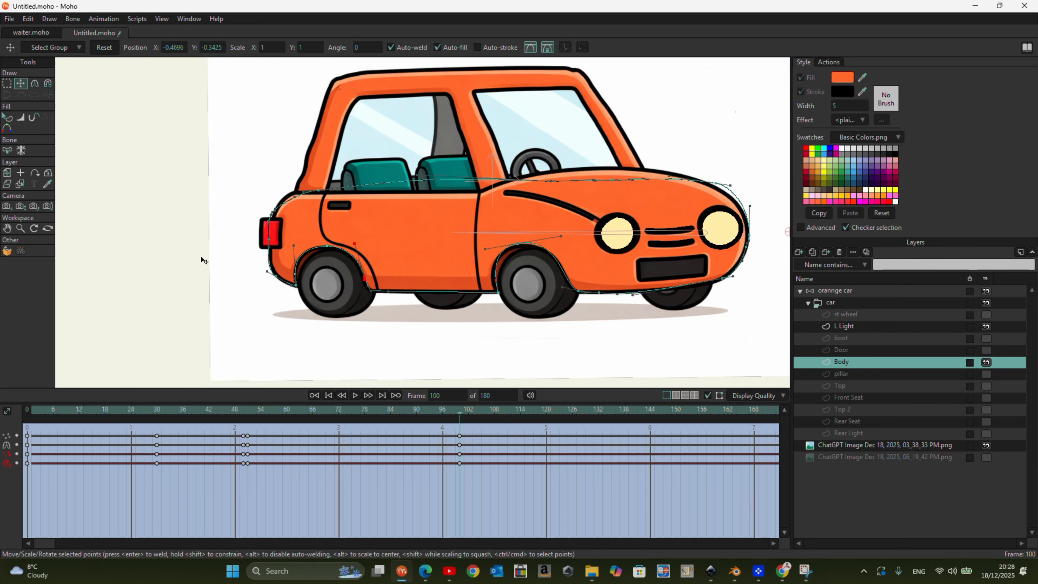
scroll(232, 180, "up", 5)
left_click_drag(230, 176, 199, 187)
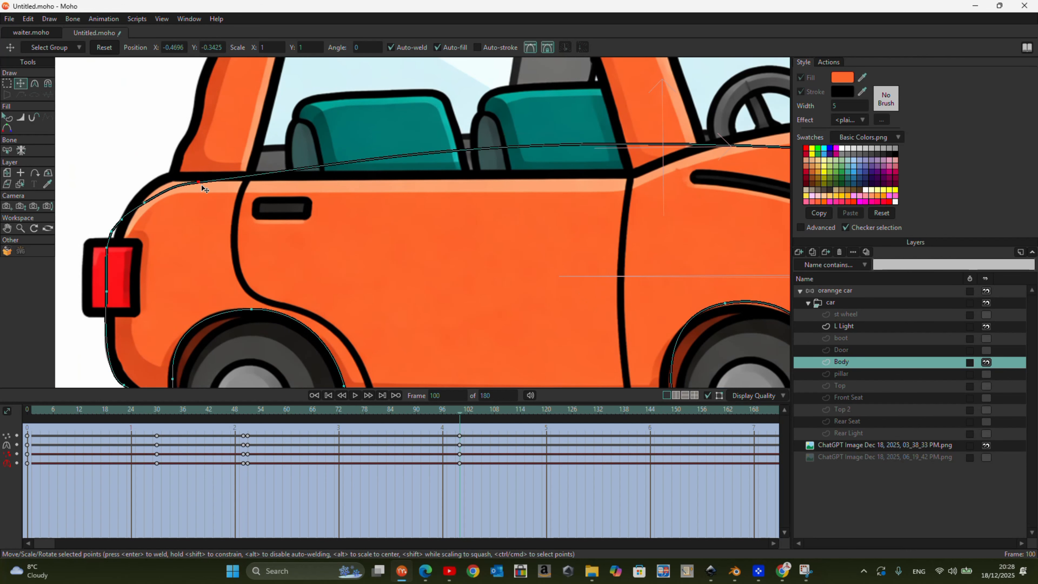
left_click_drag(470, 136, 548, 206)
scroll(548, 206, "down", 5)
scroll(749, 213, "up", 4)
left_click_drag(668, 122, 667, 116)
left_click_drag(519, 123, 604, 109)
left_click_drag(669, 121, 677, 120)
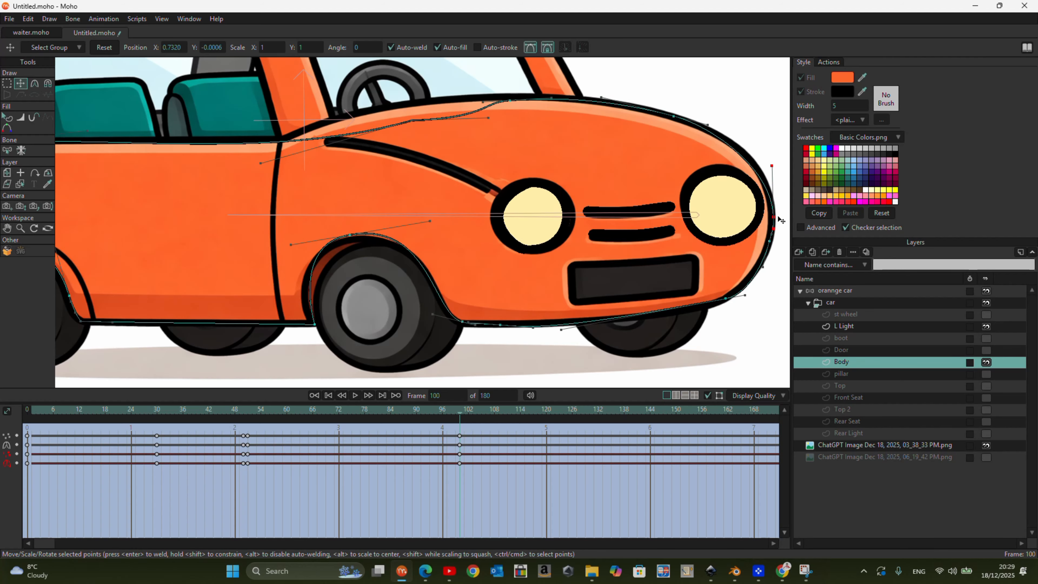
- Reposition the Body points between the windshield base and the hood crest to follow the reference hood line
left_click(412, 122)
left_click_drag(412, 121, 388, 113)
left_click_drag(456, 110, 441, 104)
left_click_drag(317, 131, 288, 134)
left_click_drag(363, 121, 360, 113)
left_click_drag(509, 101, 515, 101)
- Straighten the Body outline along the window beltline and fit the rear shoulder above the tail light
left_click_drag(211, 162, 223, 150)
scroll(405, 141, "down", 5)
scroll(150, 150, "up", 6)
left_click_drag(153, 144, 155, 139)
left_click_drag(295, 103, 285, 140)
left_click_drag(134, 157, 127, 152)
- Adjust the Body's rear edge points around the tail light to follow the reference's back contour
left_click(6, 84)
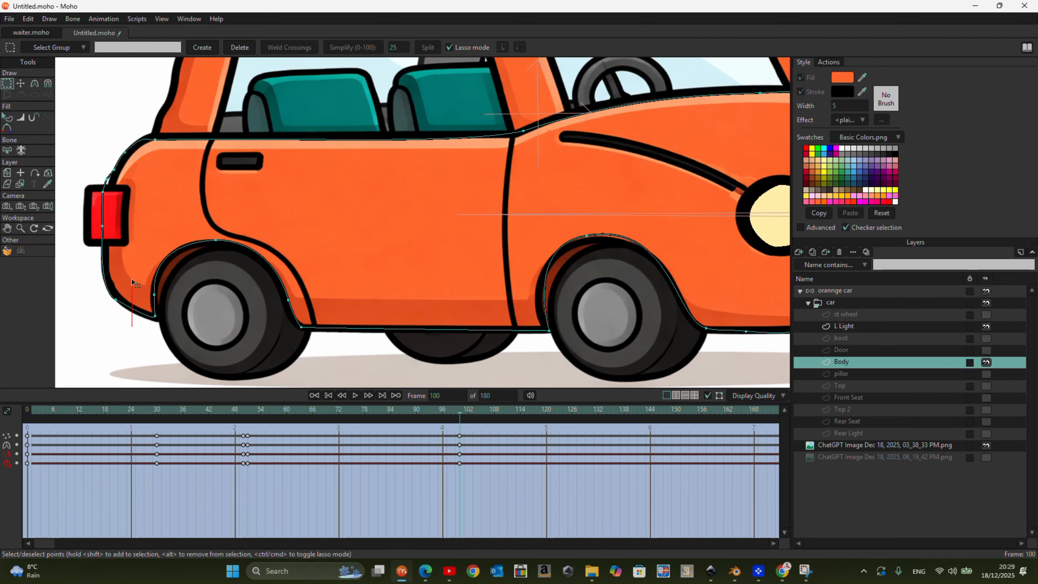
left_click_drag(132, 310, 132, 310)
left_click(20, 84)
left_click_drag(115, 224, 120, 224)
mouse_move(111, 180)
left_mouse_down()
mouse_move(118, 172)
mouse_move(105, 184)
mouse_move(101, 175)
left_mouse_up()
scroll(120, 175, "up", 4)
left_click_drag(126, 129, 120, 138)
left_click_drag(102, 177, 98, 271)
scroll(98, 271, "down", 3)
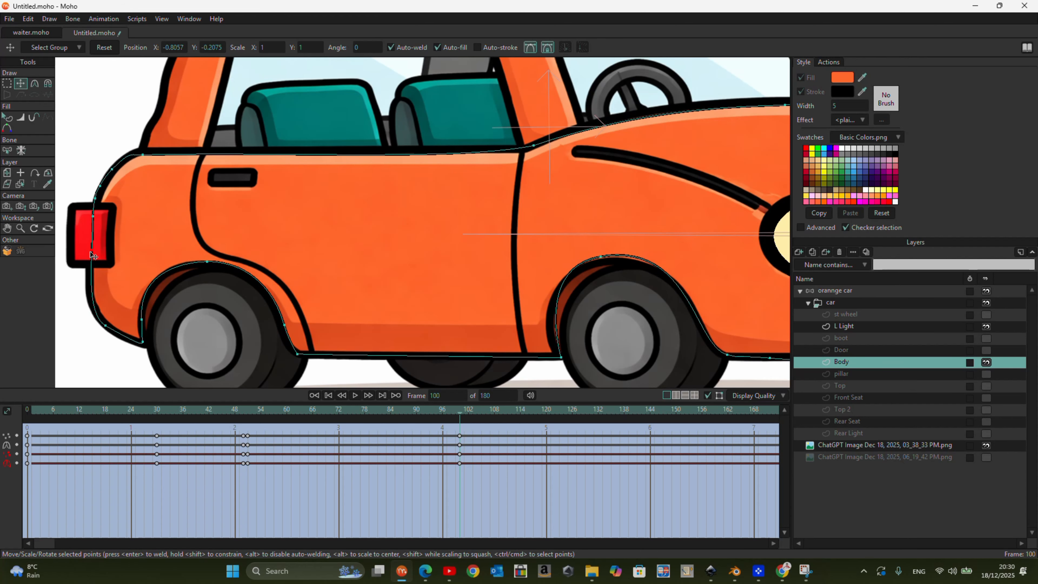
- Nudge the Body's lower-edge points and handles at the rear bumper, wheel arches and front bumper onto the reference
left_click_drag(105, 326, 144, 342)
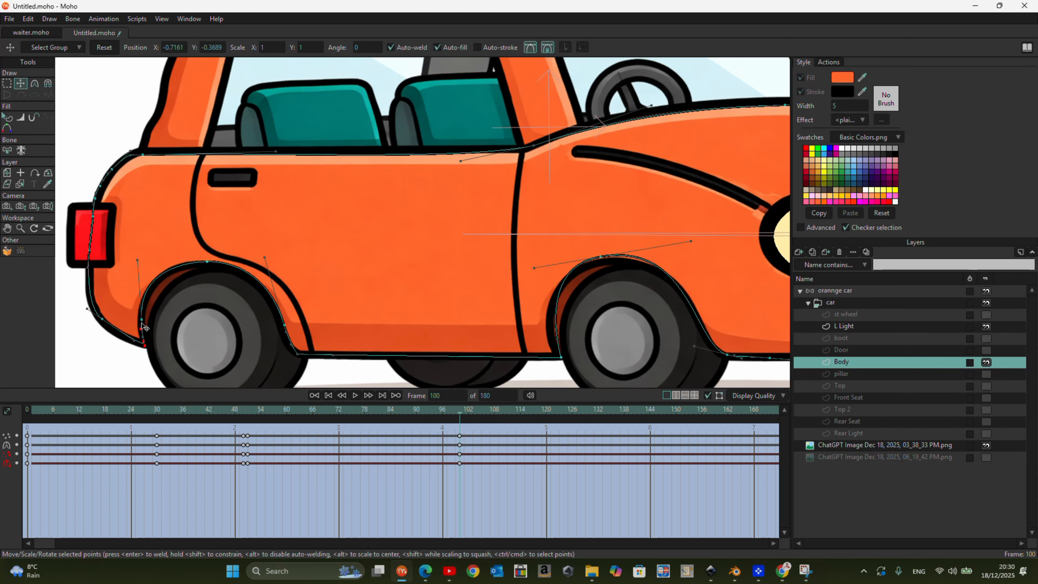
left_click(285, 331)
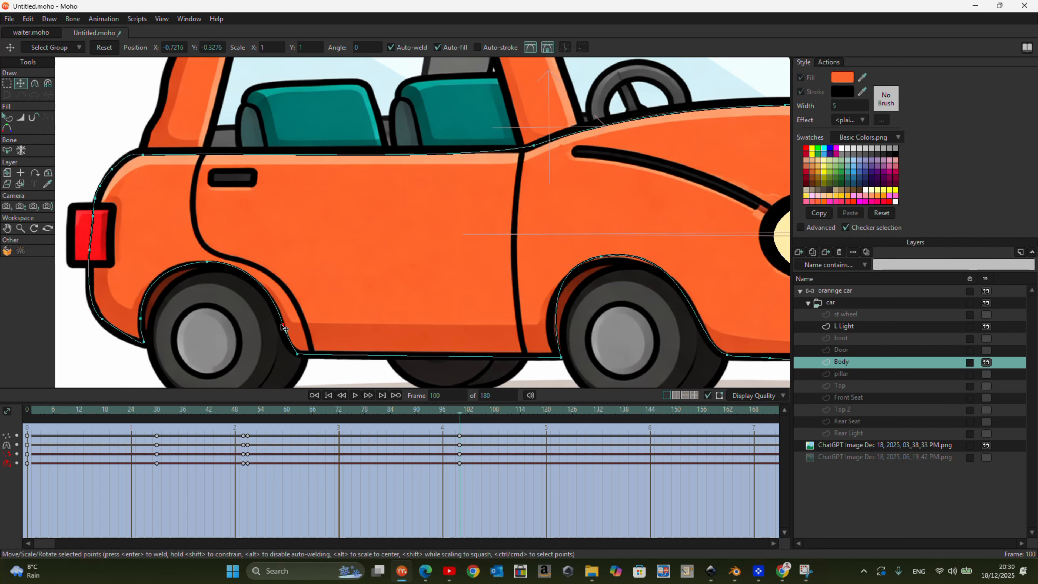
scroll(382, 272, "down", 3)
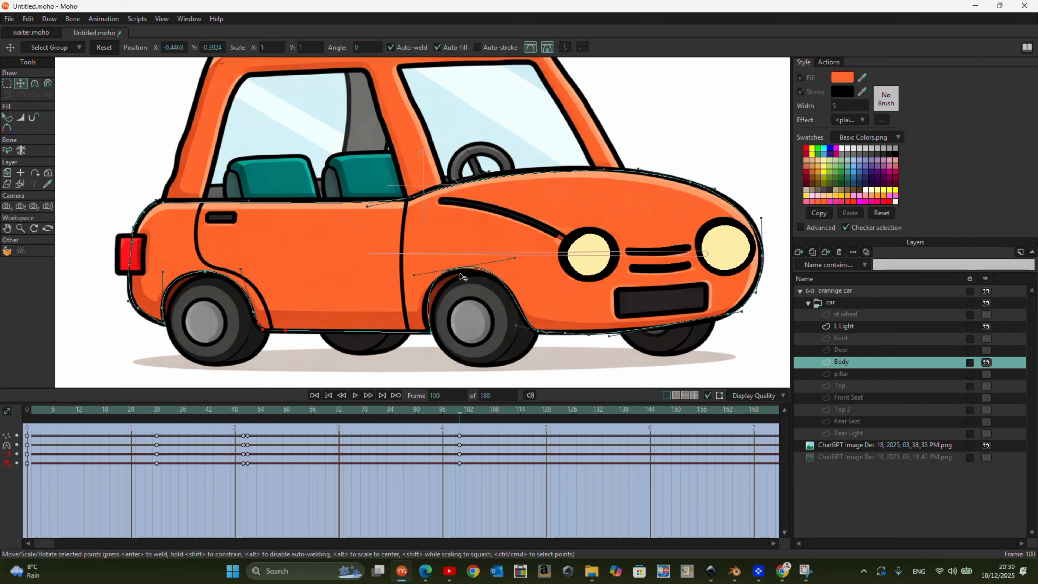
left_click_drag(460, 273, 455, 271)
left_click(610, 341)
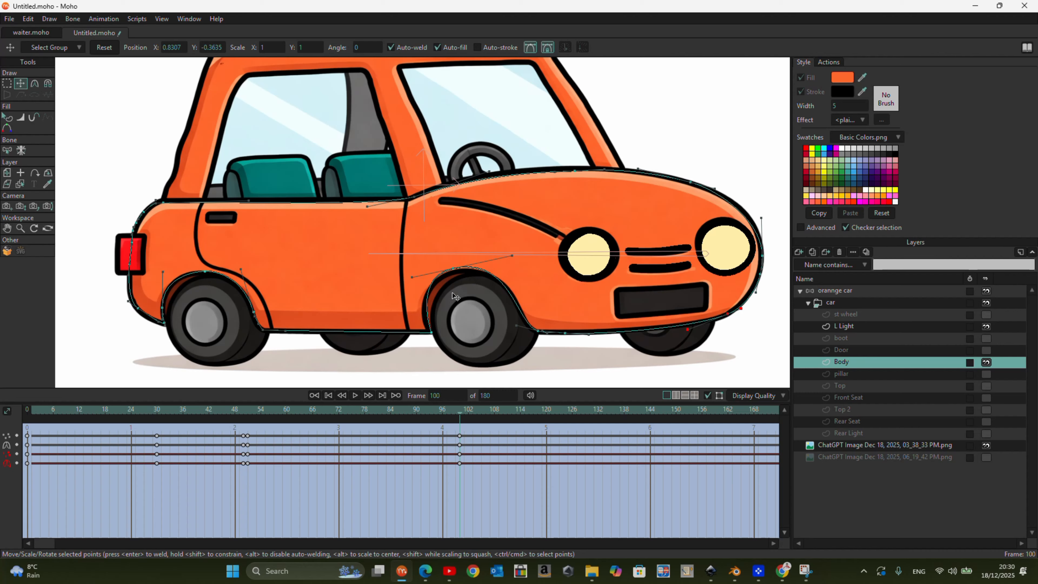
- At frame 66, lasso the Body's front notch points and move them forward and down toward the lower edge
scroll(436, 247, "down", 3)
left_click_drag(473, 431, 314, 436)
scroll(270, 344, "up", 4)
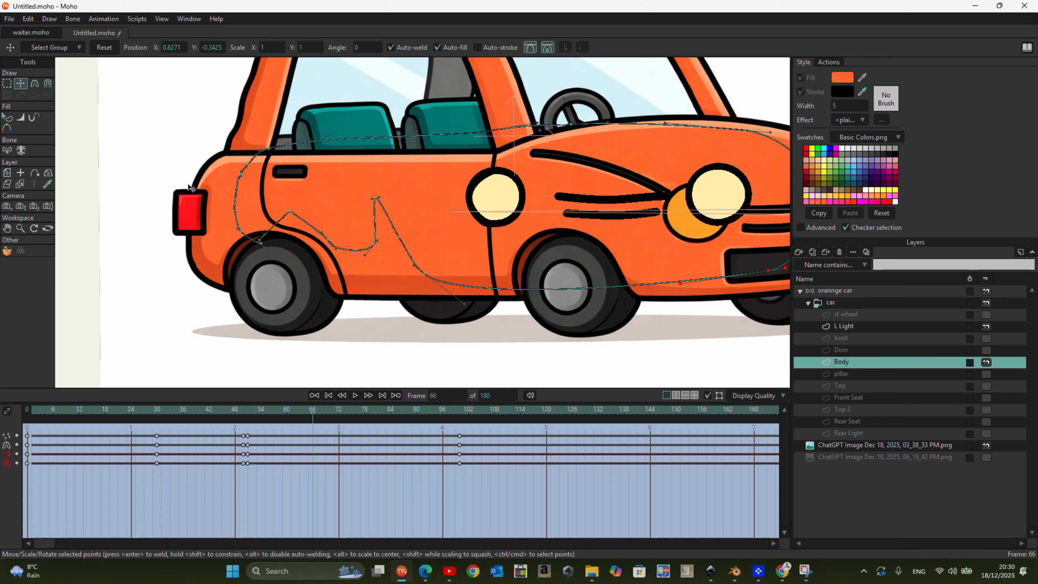
key("g")
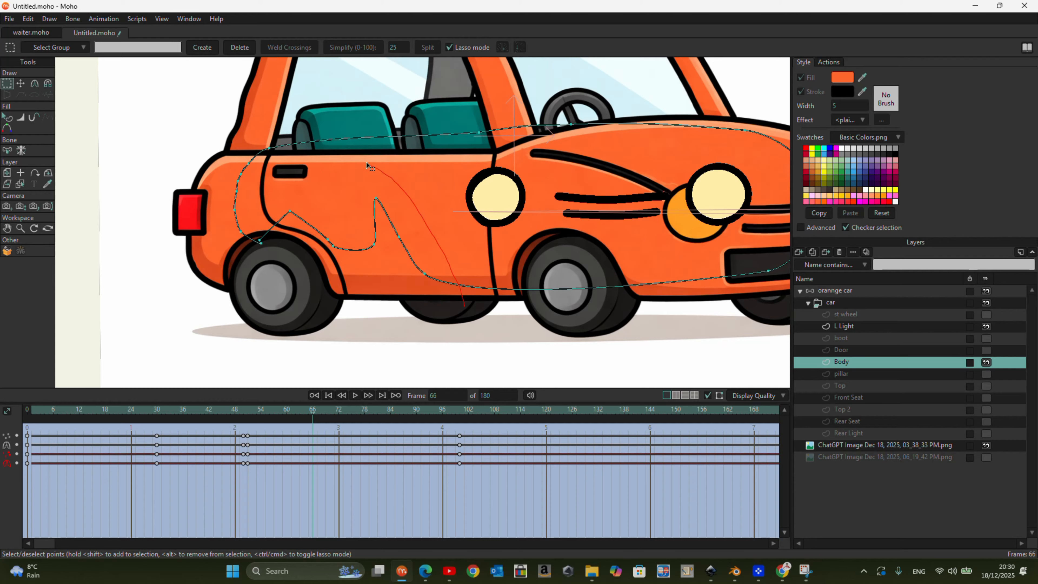
left_click_drag(396, 324, 398, 325)
key("t")
left_click_drag(373, 249, 417, 280)
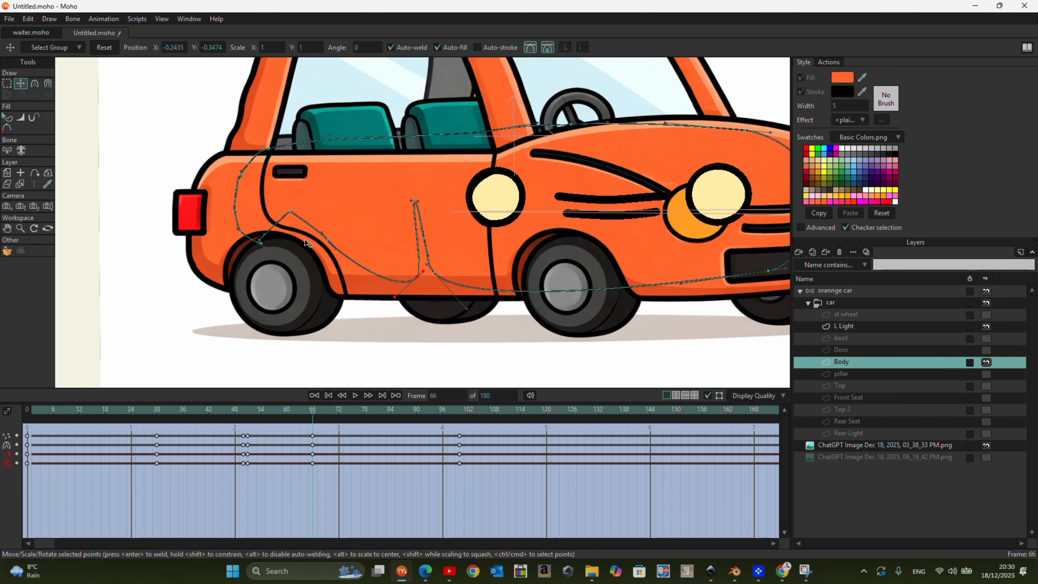
- Lasso the Body's rear notch points at frame 66 and move them forward and down into a narrow wheel-arch notch
left_click(7, 86)
left_click_drag(276, 291, 355, 241)
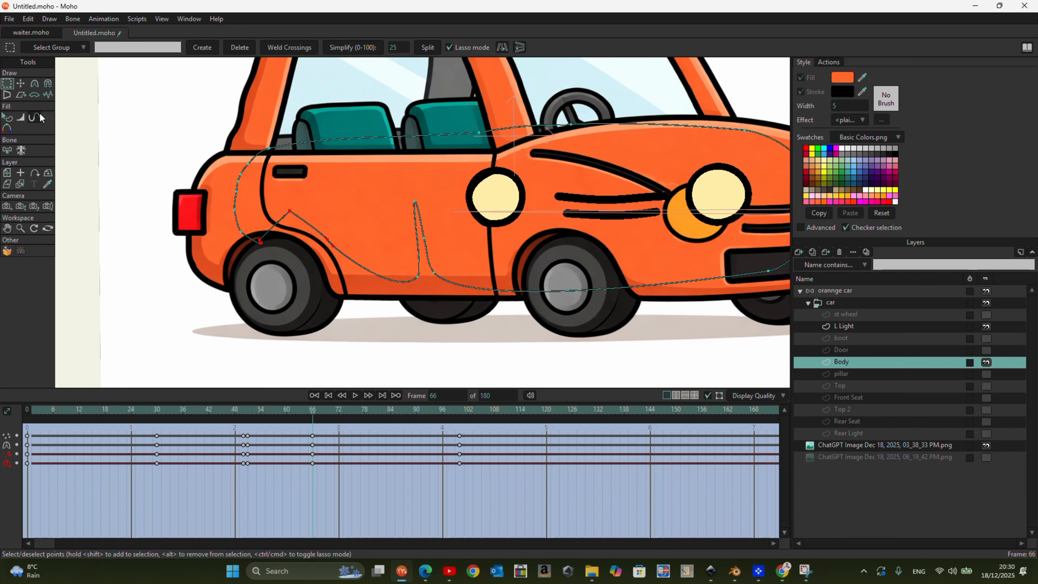
left_click(20, 84)
mouse_move(259, 229)
left_mouse_down()
mouse_move(322, 243)
mouse_move(314, 242)
mouse_move(334, 274)
left_mouse_up()
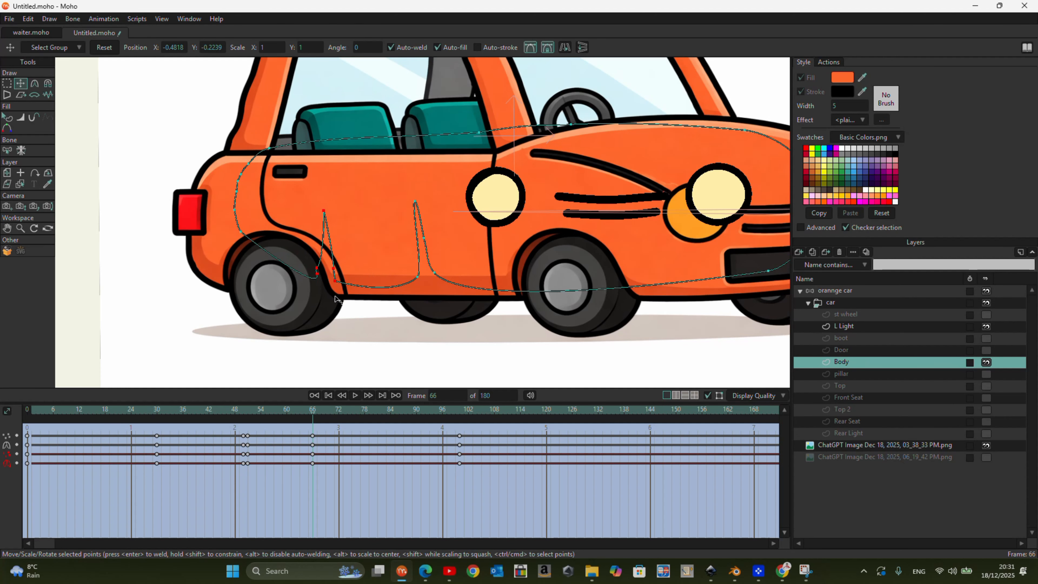
- Return to frame 100 and refit the Body's lower rear points to the reference bumper curve
scroll(300, 252, "down", 2)
left_click_drag(321, 425, 460, 459)
scroll(253, 212, "up", 3)
left_click_drag(240, 192, 196, 183)
left_click_drag(191, 254, 168, 247)
- Try to delete the Body keyframes from frame 30 to frame 66
left_click_drag(425, 412, 456, 448)
left_click_drag(367, 485, 137, 424)
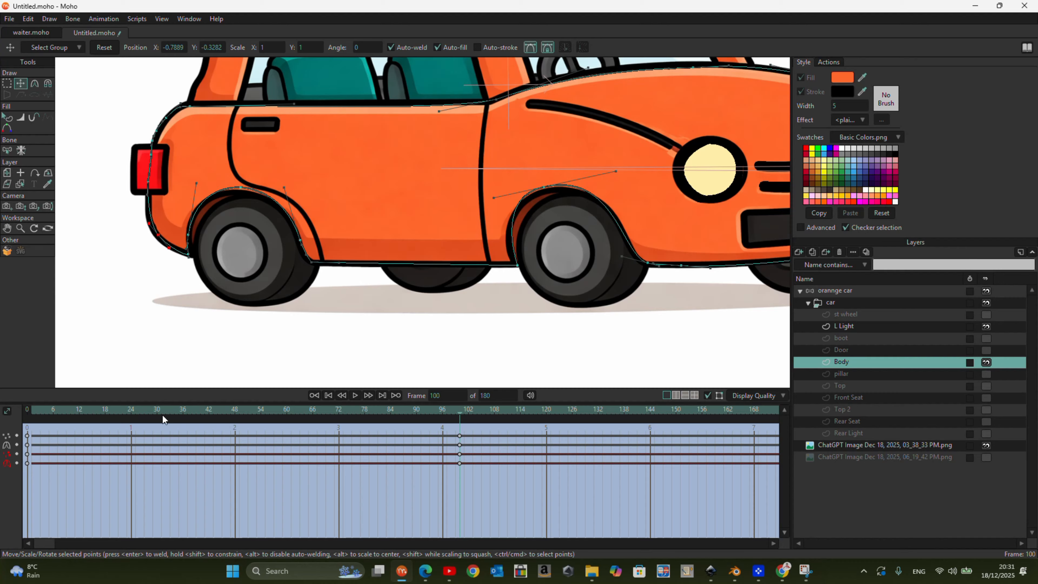
left_click_drag(456, 412, 463, 483)
- At frame 59, reposition the Body points at the base of the two wheel-arch notches
left_click_drag(450, 420, 282, 425)
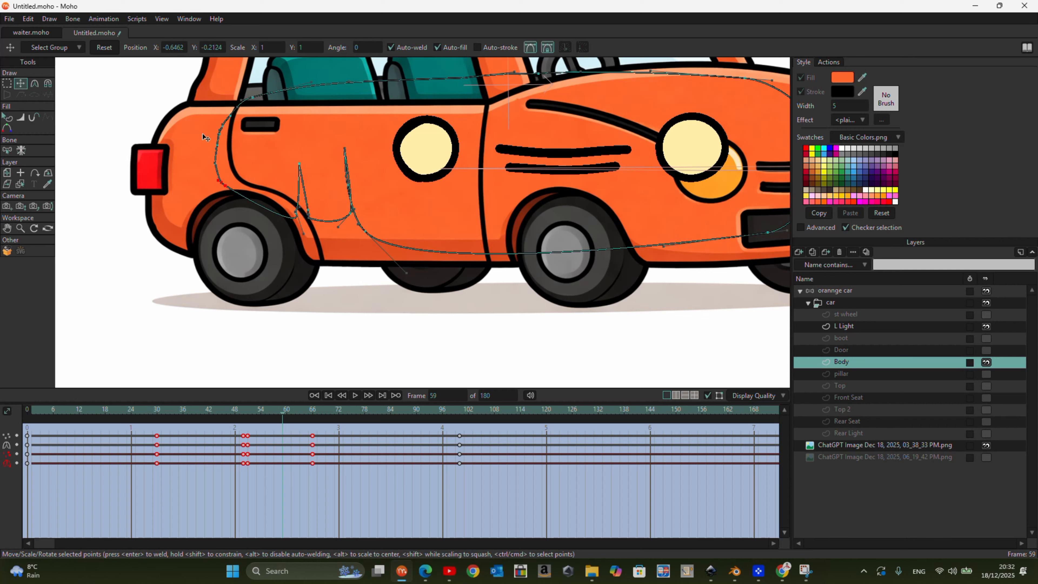
scroll(362, 221, "up", 2)
left_click_drag(362, 221, 350, 221)
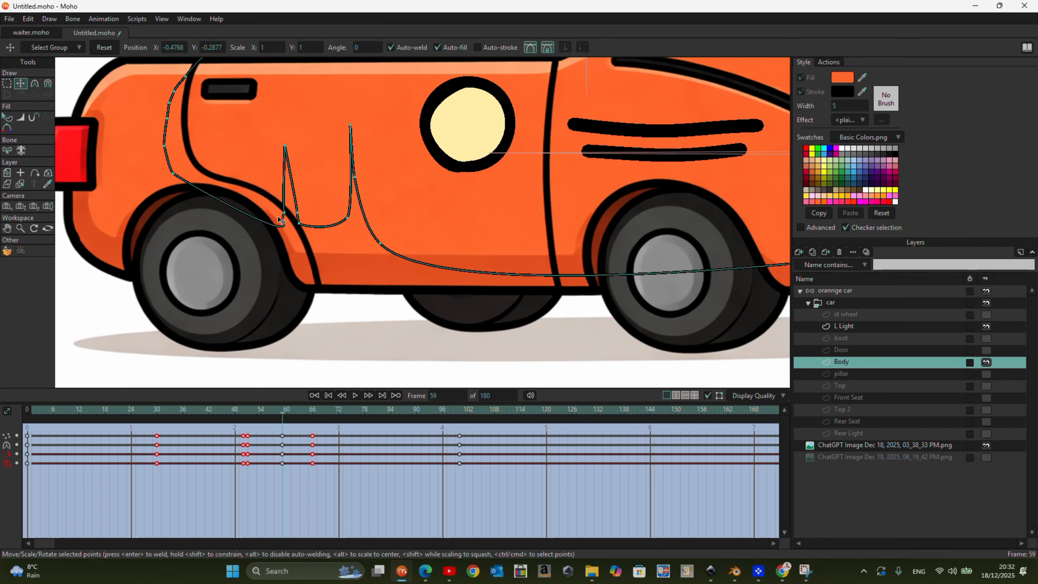
scroll(280, 223, "down", 2)
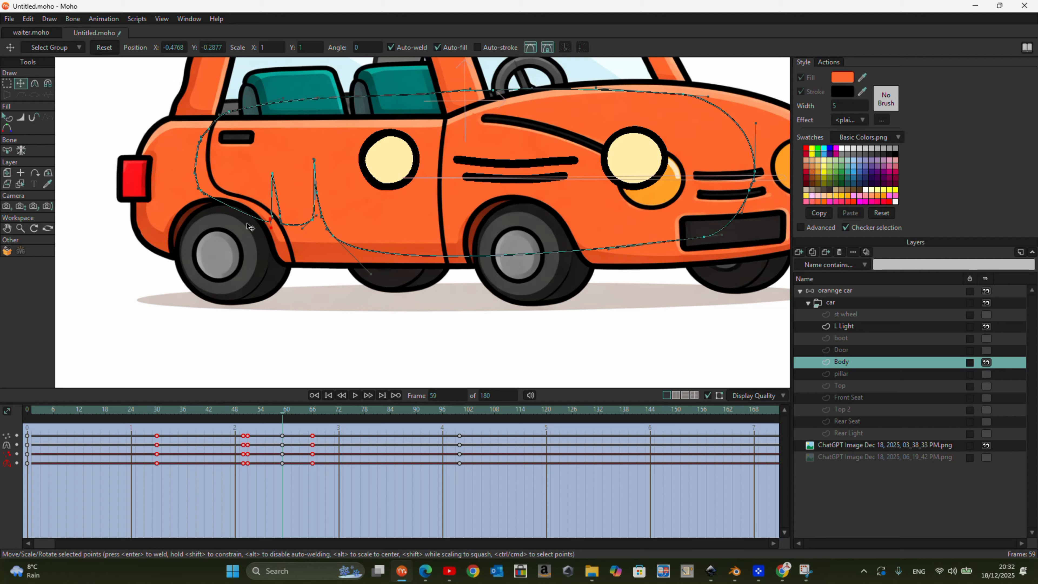
- Hide the three-quarter reference image and scrub from frame 59 to frame 100 to check the Body outline
scroll(339, 257, "down", 2)
left_click(986, 444)
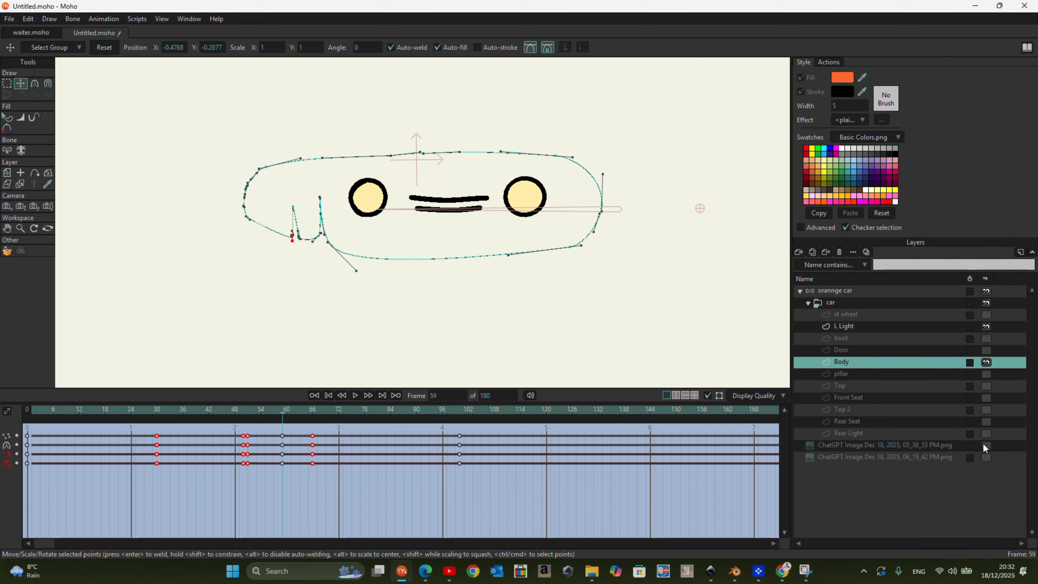
left_click(7, 117)
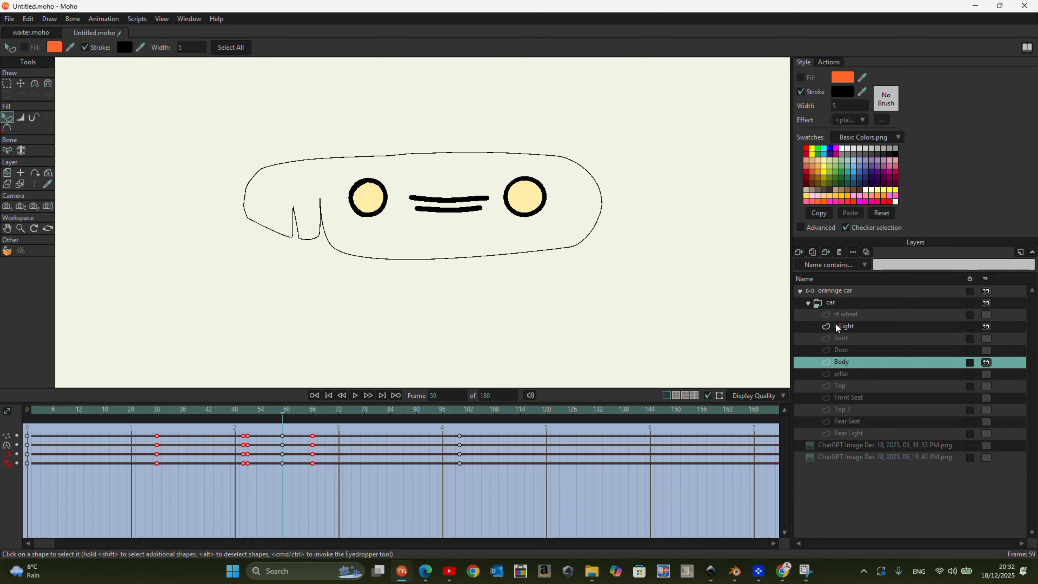
left_click_drag(288, 419, 459, 494)
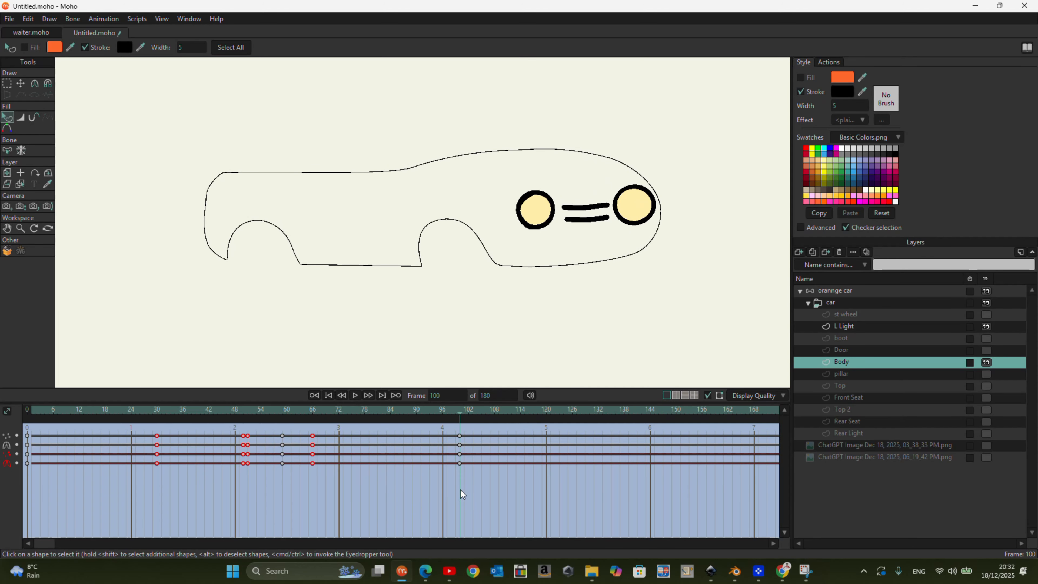
- Show the st wheel, boot, Door, pillar, Top, Front Seat, Top 2, Rear Seat and Rear Light layers and both reference images
left_click(849, 316)
left_click(851, 339)
left_click(986, 315)
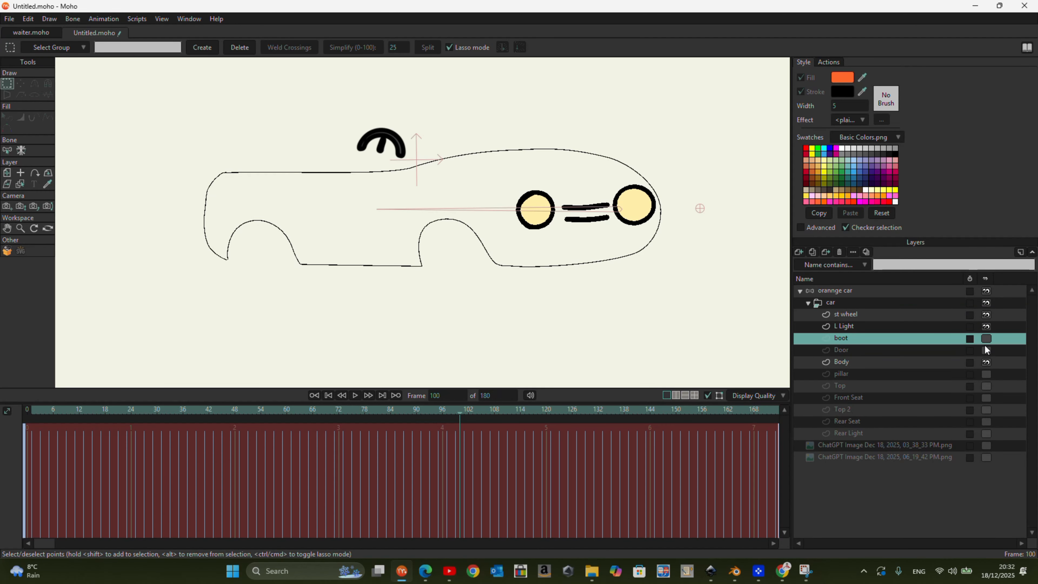
left_click(985, 339)
left_click(987, 351)
left_click(987, 374)
left_click(986, 386)
left_click(986, 398)
left_click(987, 409)
left_click(986, 421)
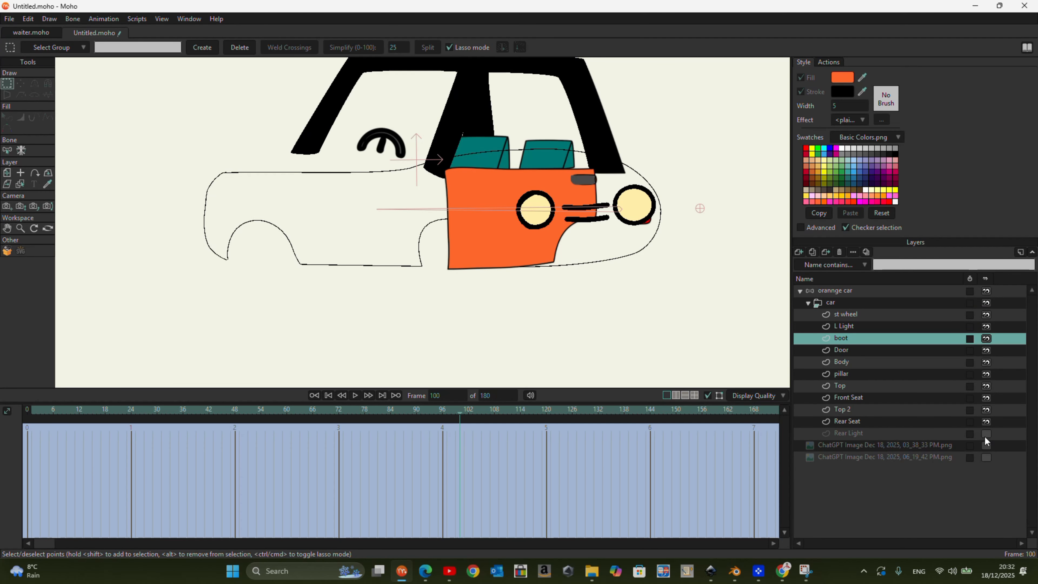
left_click(985, 433)
left_click(985, 445)
left_click(985, 458)
- Hide the Door layer and scrub back from frame 100 to check the car's layers
left_click(987, 350)
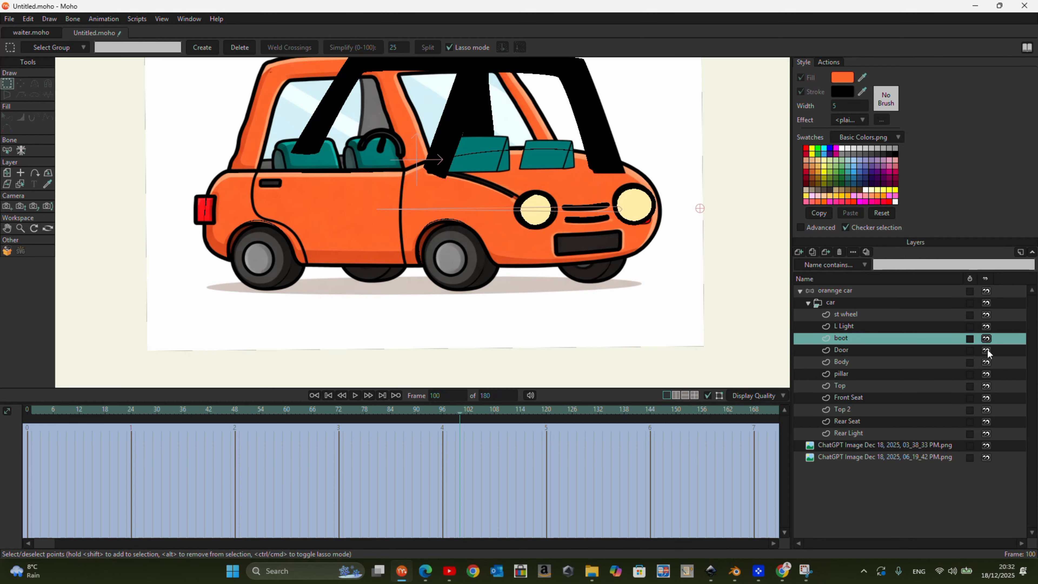
scroll(546, 314, "down", 2)
left_click_drag(462, 415, 440, 497)
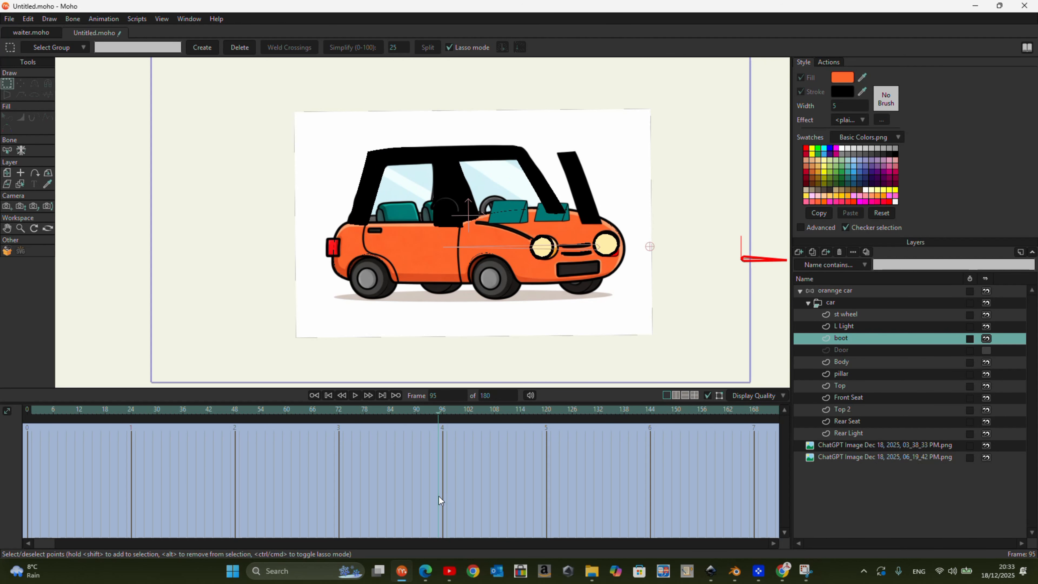
- Return to the Mainline action and turn on the orange fill of the Body shape
left_click(828, 63)
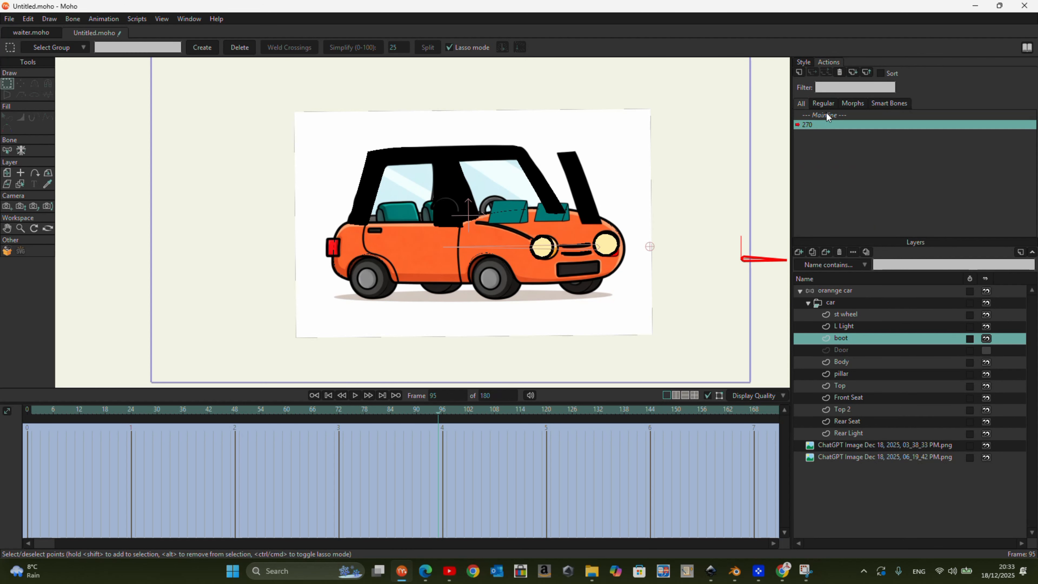
double_click(826, 115)
left_click(852, 350)
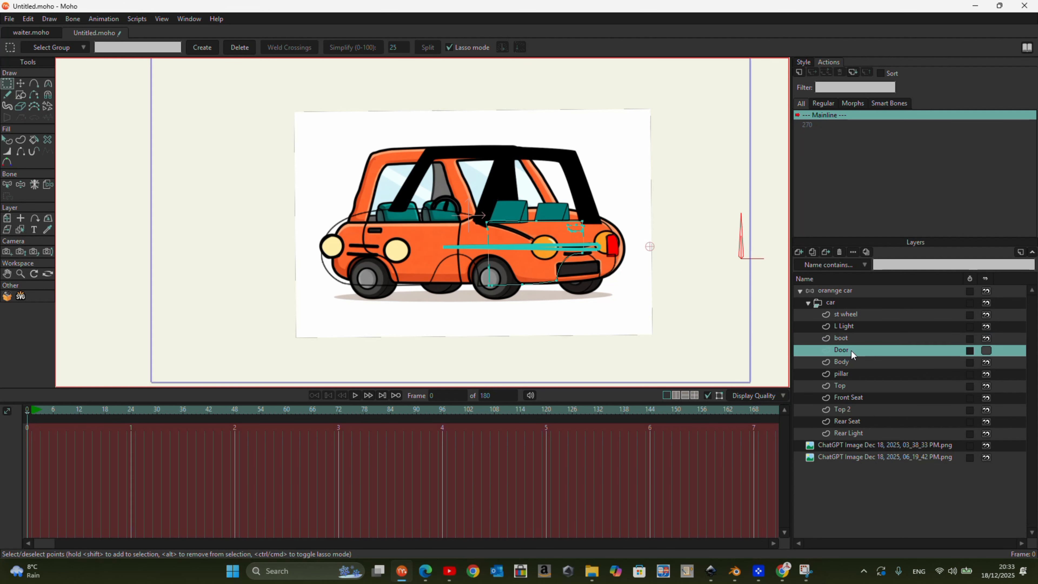
left_click(850, 335)
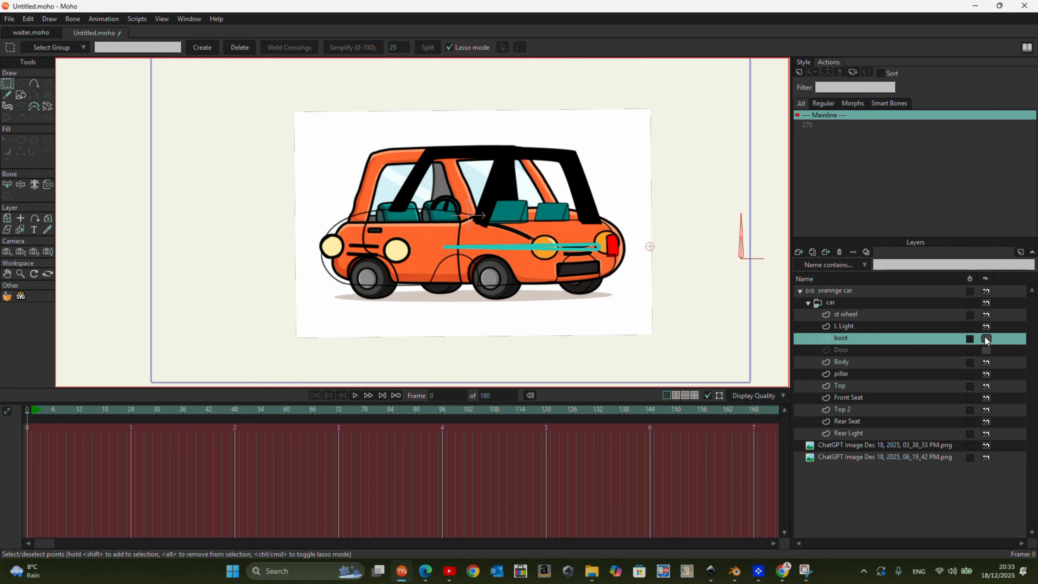
left_click(857, 363)
left_click(7, 139)
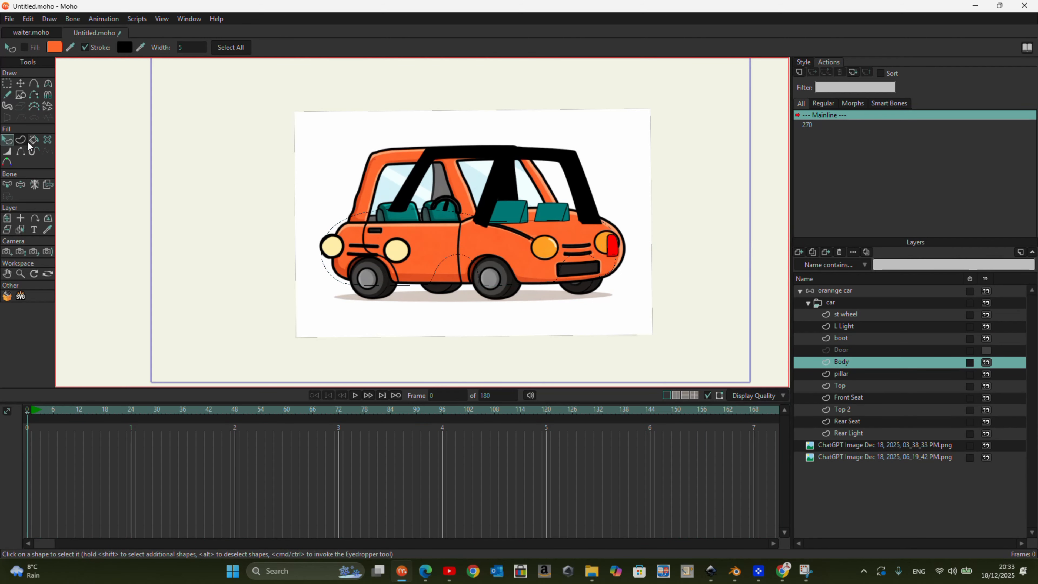
left_click(803, 62)
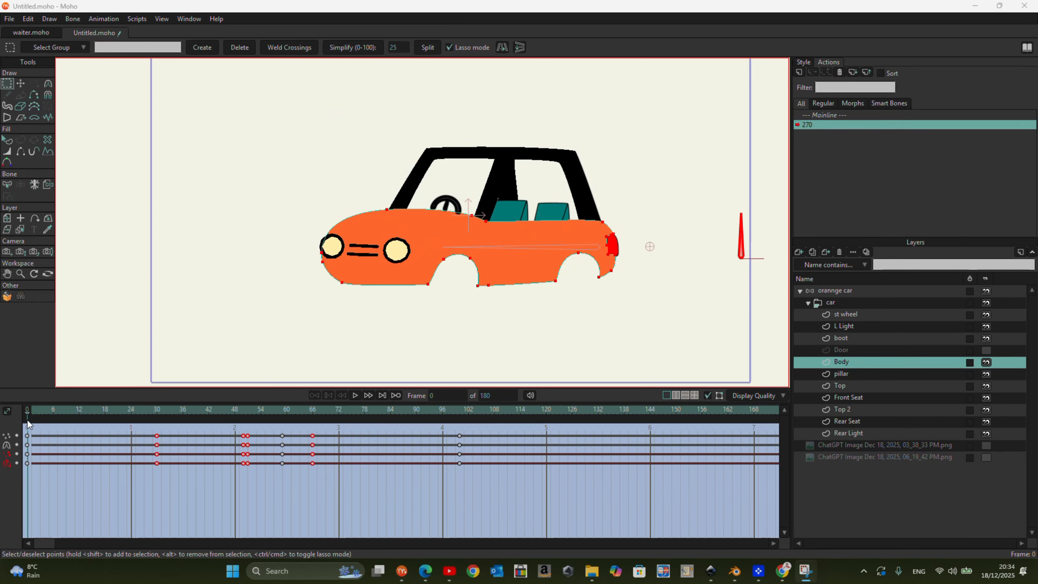
- At frame 55 of the 270 action, reposition the Body points forming the narrow rear wheel-arch notch
left_click_drag(28, 449, 265, 475)
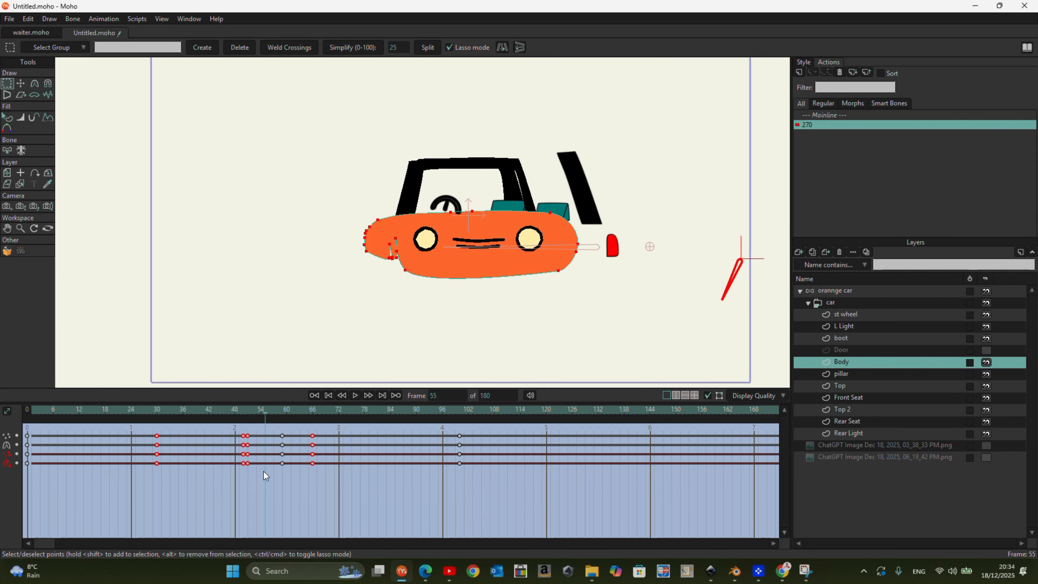
left_click(21, 83)
scroll(376, 251, "up", 4)
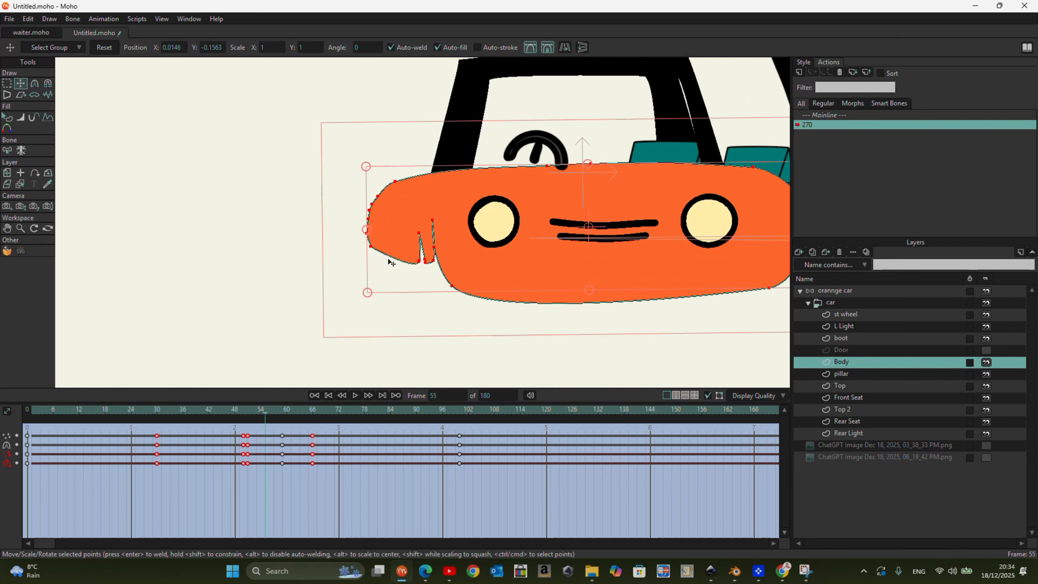
left_click(7, 84)
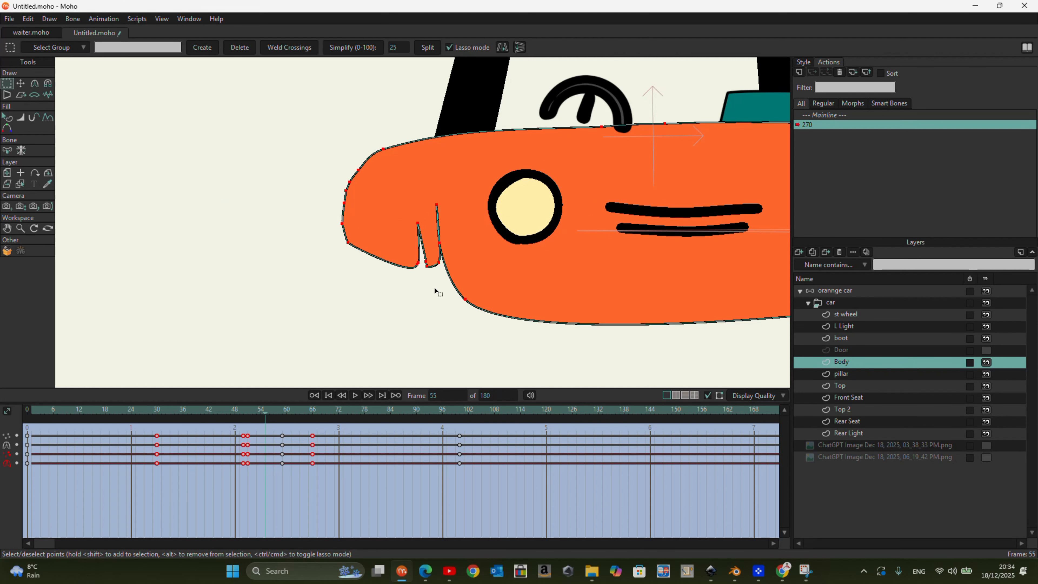
key("t")
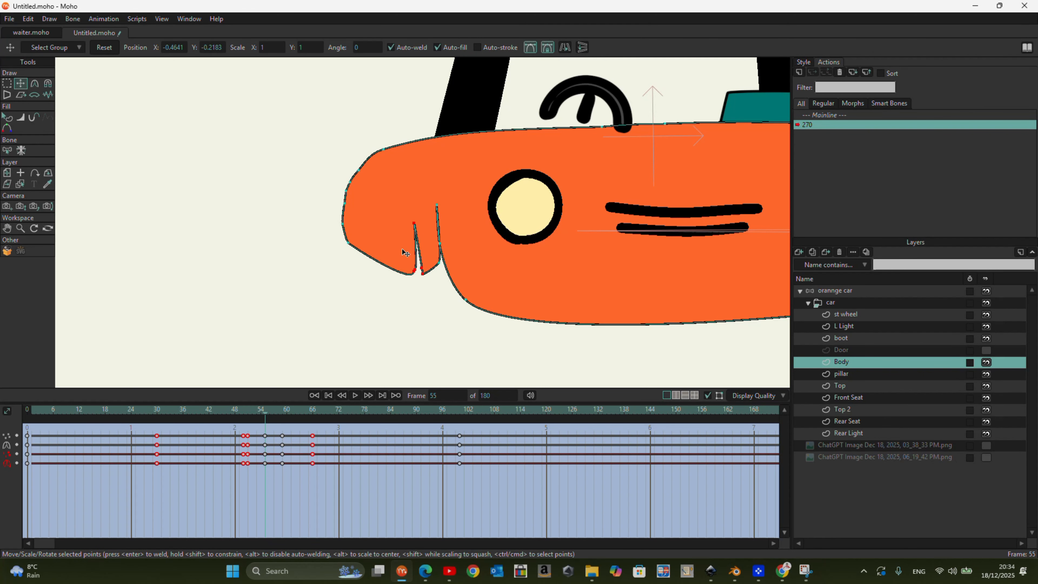
scroll(356, 238, "down", 2)
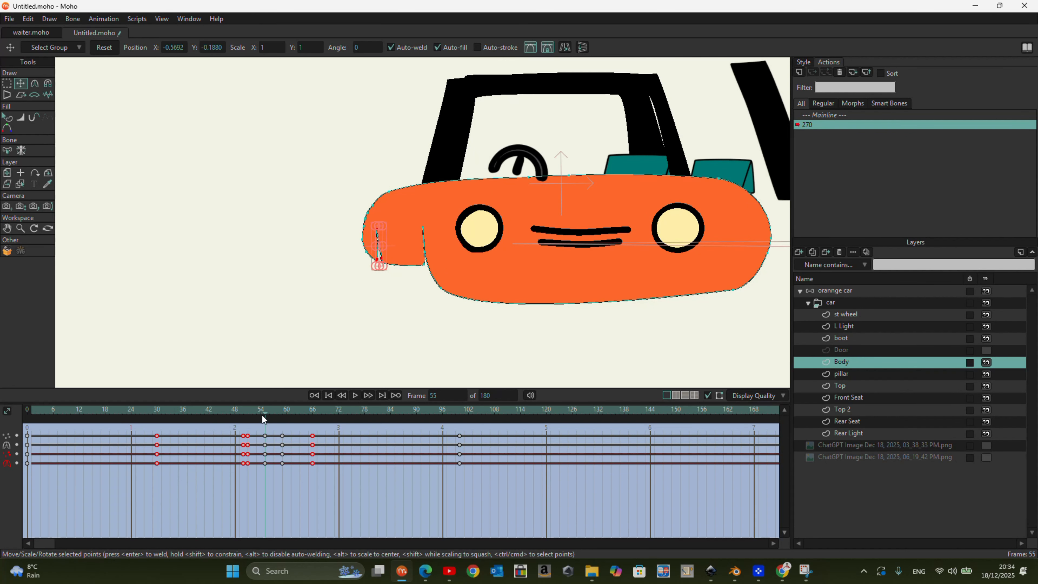
- Delete the Body keyframes at frames 59 and 66, and scrub to frame 100 to check the filled body
left_click_drag(263, 418, 460, 452)
left_click(295, 474)
key("Delete")
left_click_drag(364, 480, 300, 426)
key("Delete")
left_click_drag(427, 413, 460, 457)
scroll(159, 261, "down", 3)
scroll(197, 274, "up", 4)
scroll(251, 309, "down", 1)
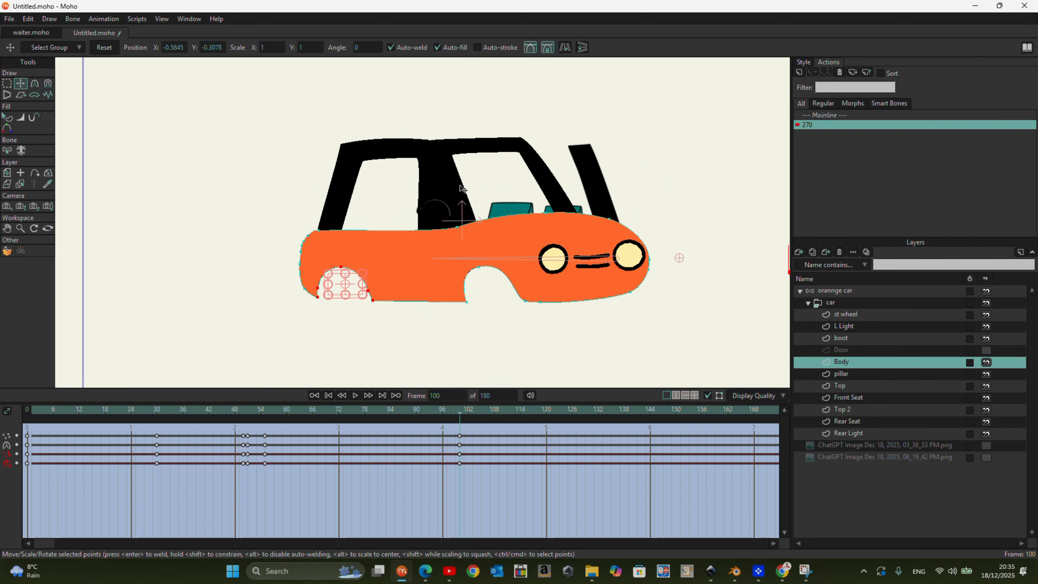
left_click_drag(457, 416, 459, 456)
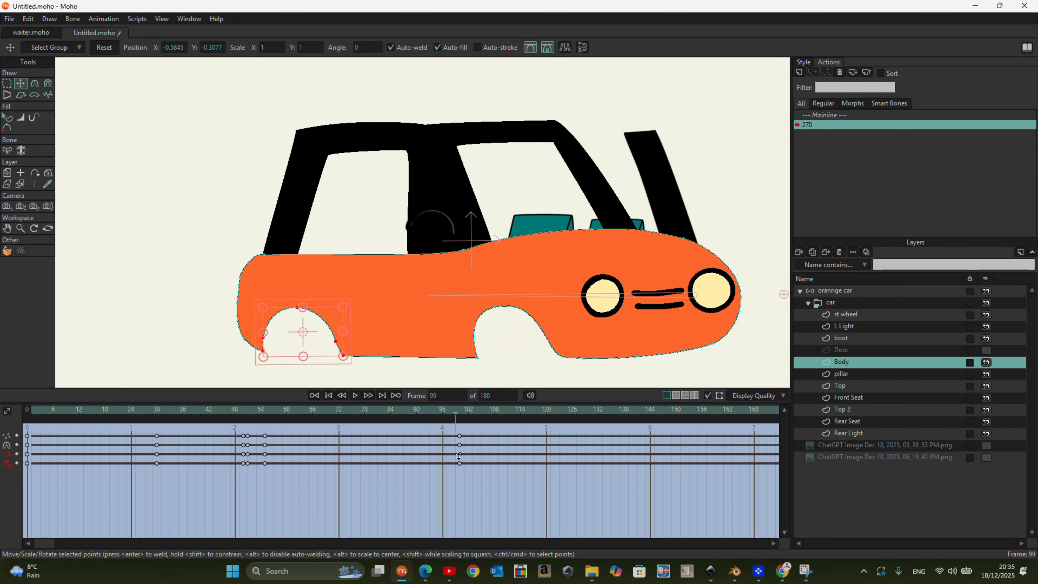
- At frame 100, narrow the Top 2 pillar's base by moving its lower points, and scrub to check the motion
left_click(852, 388)
left_click(851, 409)
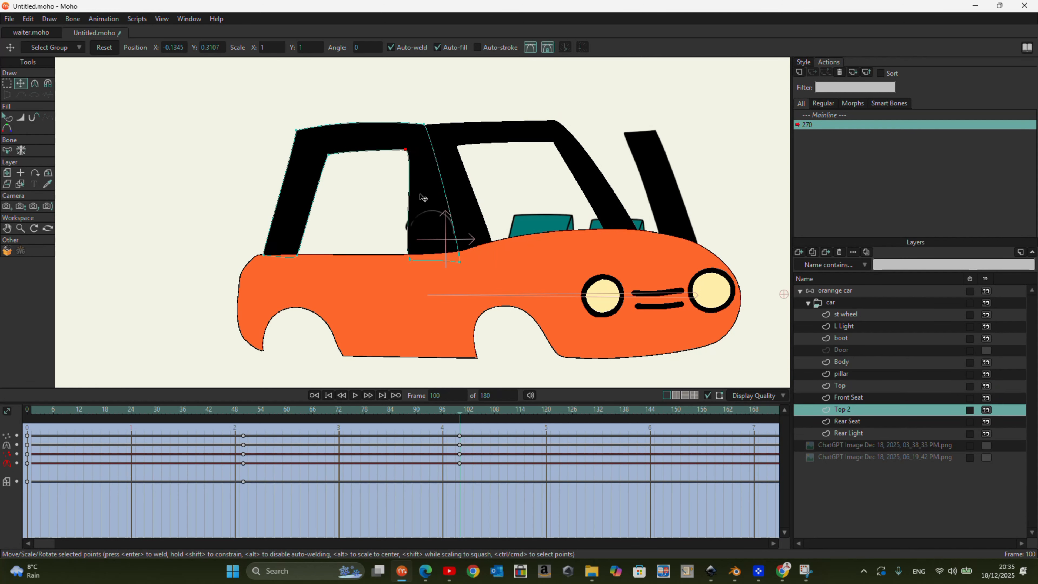
key("ctrl+a")
left_click_drag(458, 262, 439, 258)
left_click_drag(411, 262, 411, 262)
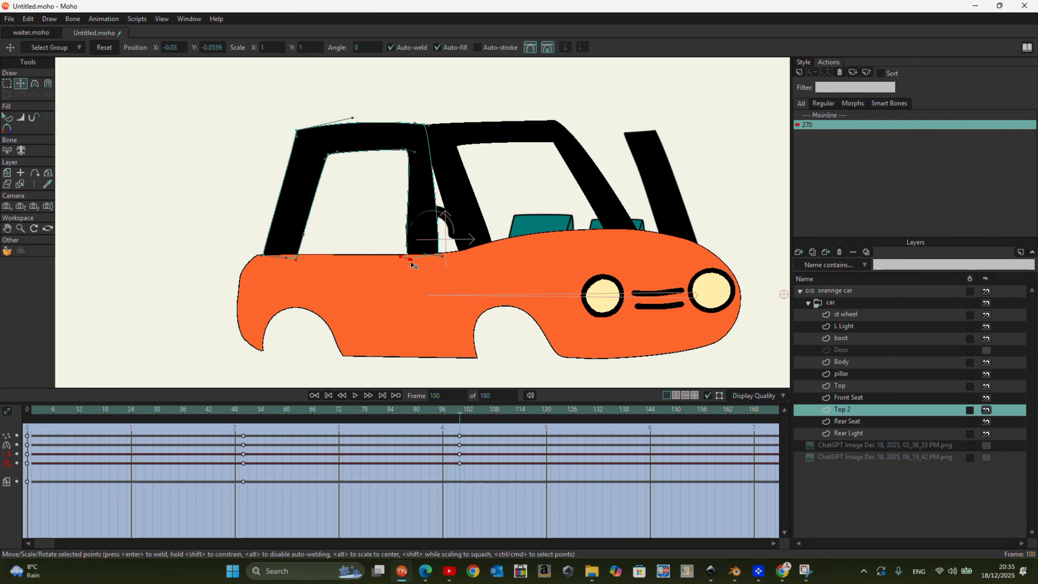
left_click_drag(462, 417, 8, 362)
left_click(460, 453)
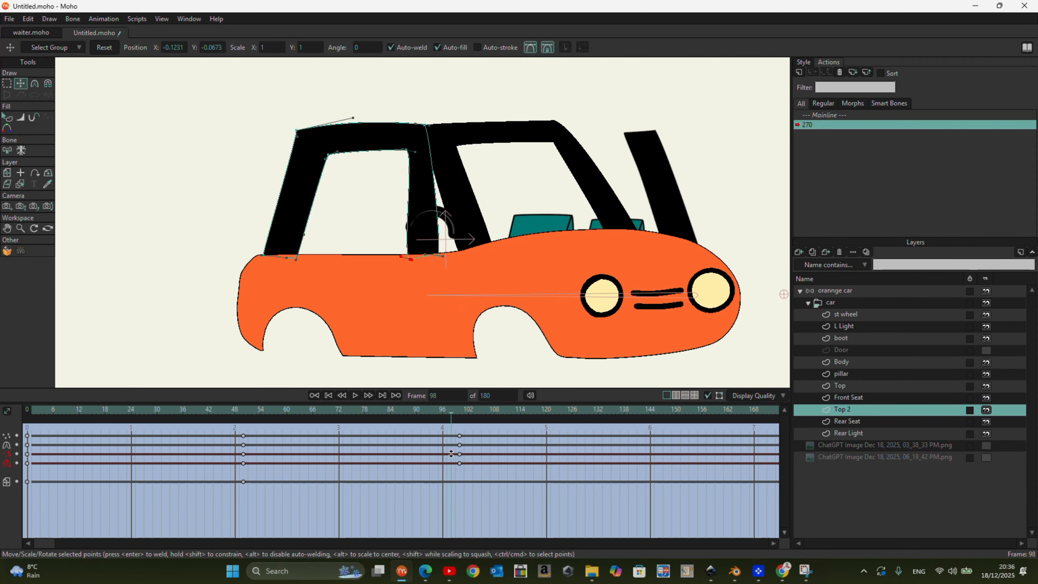
- At frame 100, move the Rear Seat and Front Seat layers back into the rear side window area
left_click(861, 421)
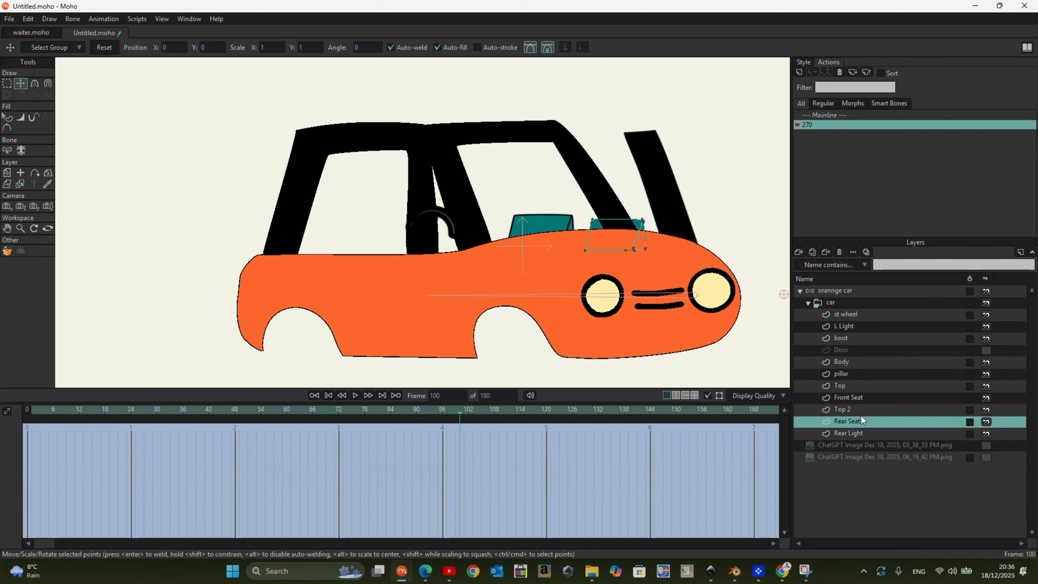
left_click(849, 433)
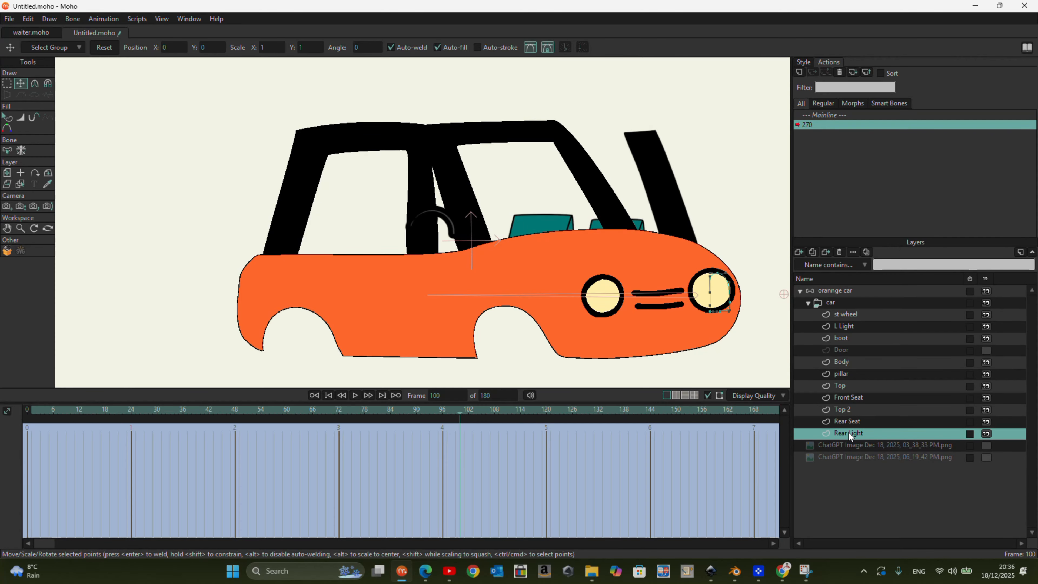
left_click(848, 421)
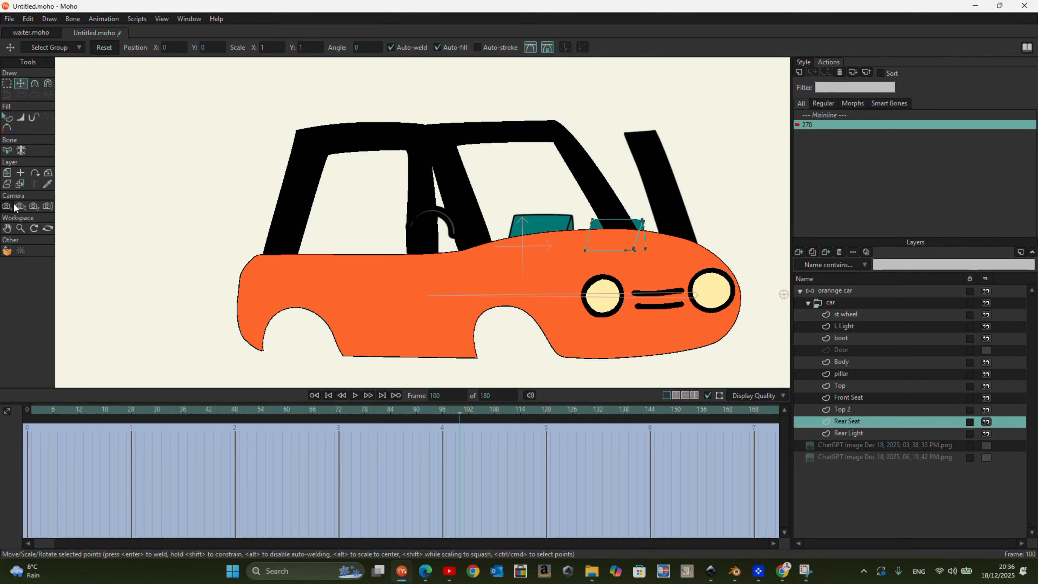
left_click(8, 172)
left_click_drag(607, 235, 334, 242)
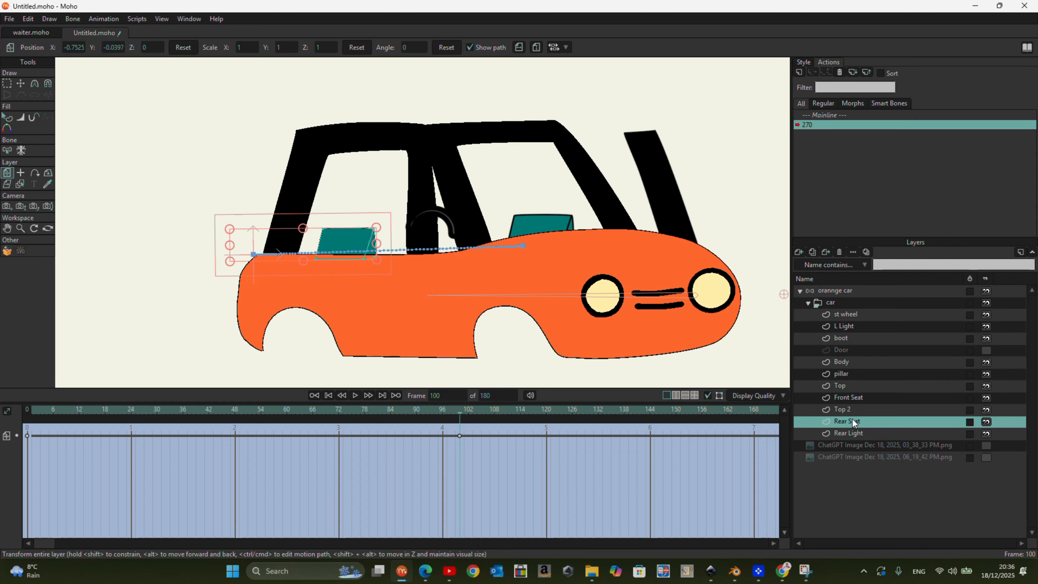
left_click(848, 398)
left_click_drag(552, 239, 418, 250)
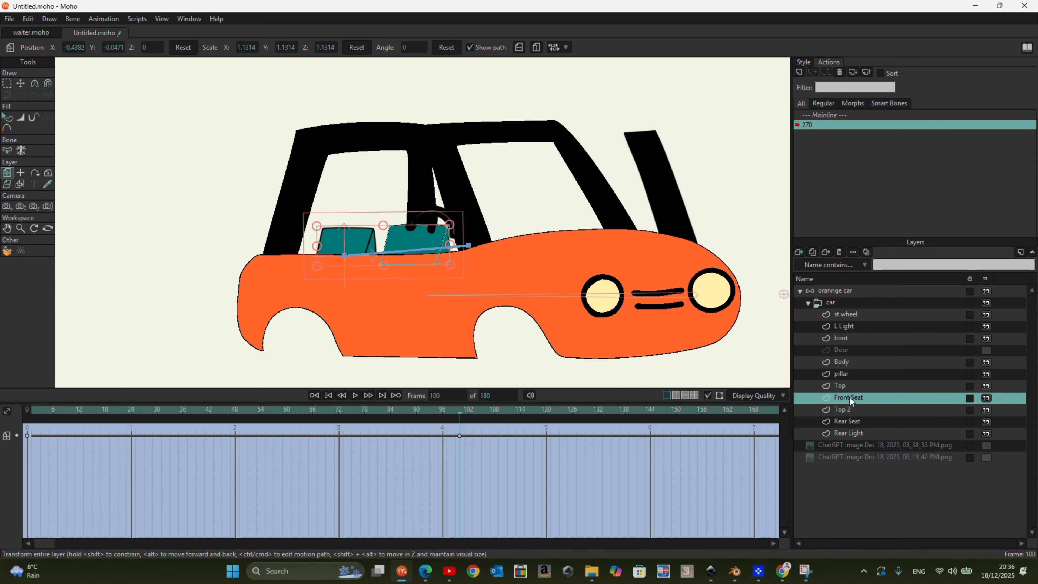
- Try placing the Front Seat layer directly above the pillar layer in the layer order
left_click_drag(849, 395, 852, 371)
scroll(430, 239, "up", 3)
scroll(431, 236, "down", 3)
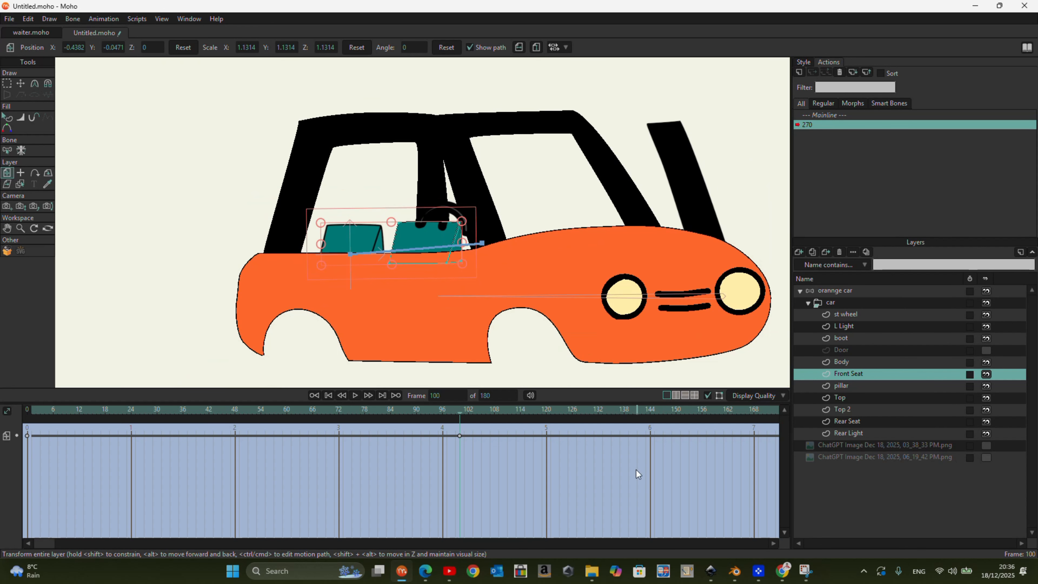
- At frame 50, show the front-view reference and move the Front Seat and Rear Seat layers onto its two seats
left_click_drag(459, 412, 244, 460)
left_click(990, 445)
left_click(990, 444)
left_click(987, 456)
scroll(528, 228, "up", 5)
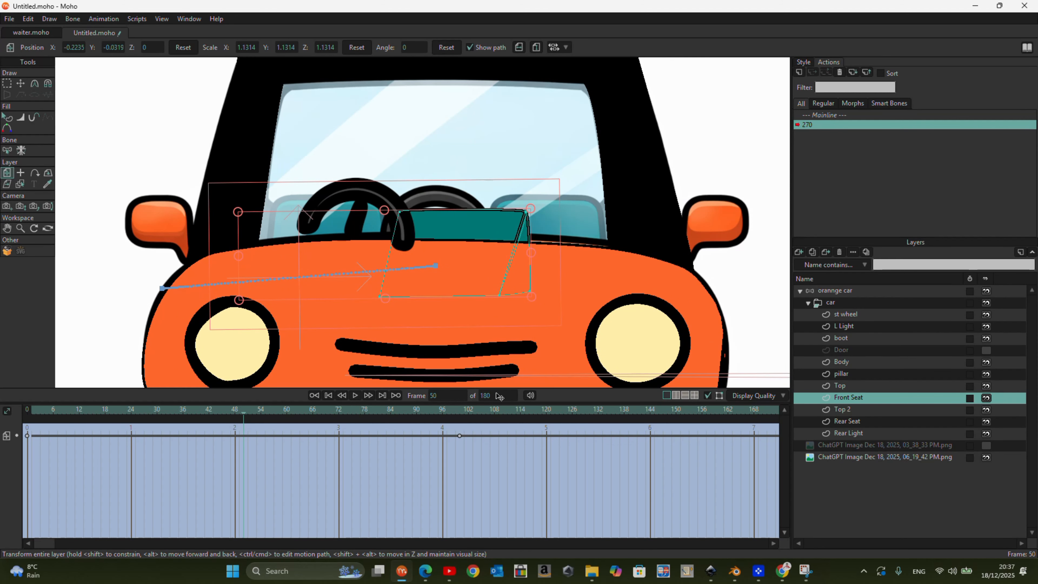
left_click_drag(464, 228, 340, 220)
left_click(862, 423)
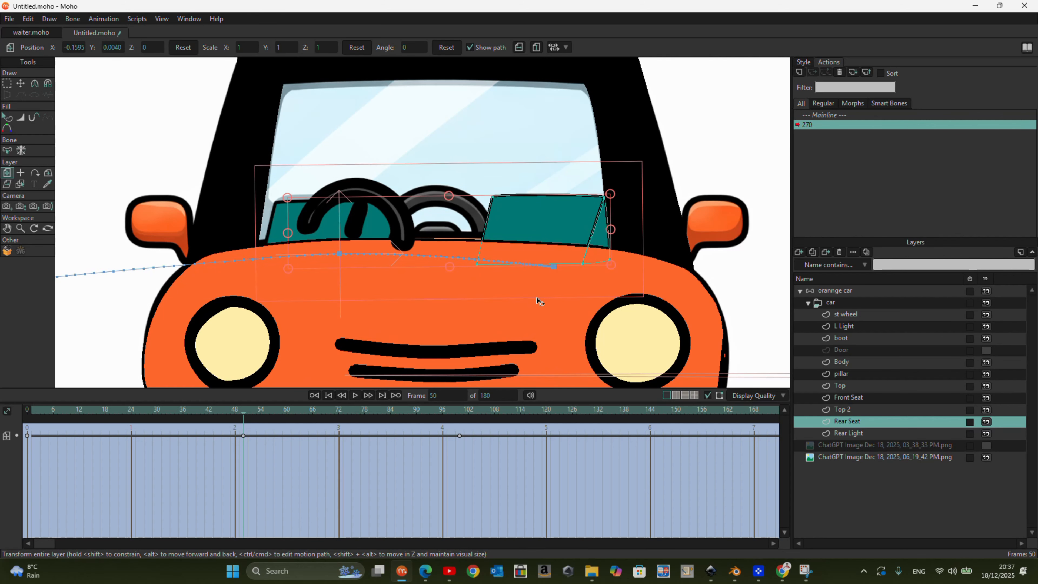
- At frame 50, move and rotate the st wheel layer to align with the reference steering wheel
left_click(855, 313)
left_click_drag(423, 261, 507, 278)
left_click_drag(565, 321, 558, 287)
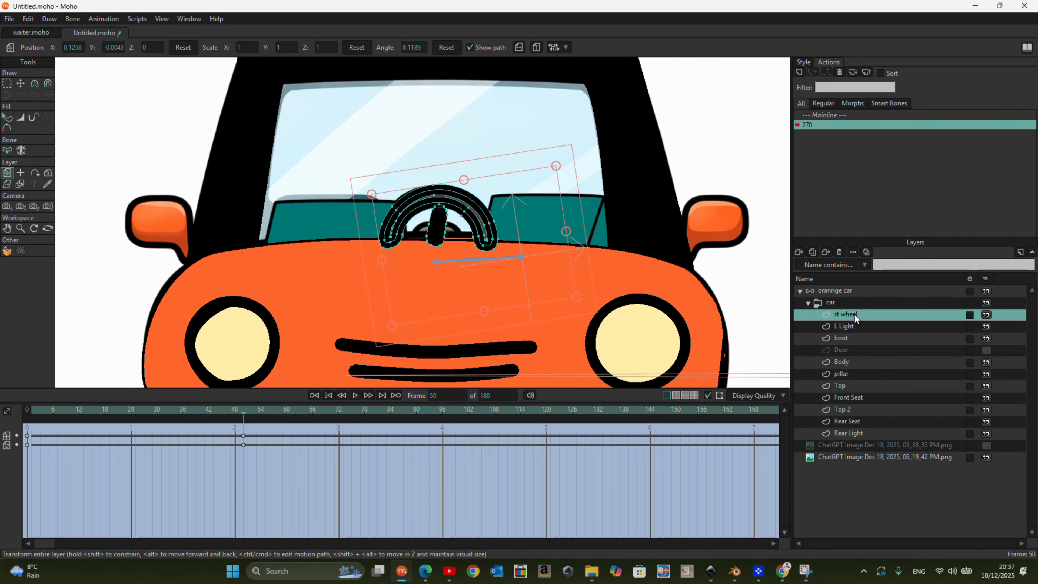
- At frame 0, move the steering wheel onto the reference wheel and place its layer between Top 2 and Rear Seat
left_click_drag(856, 315, 857, 365)
left_click_drag(244, 413, 2, 409)
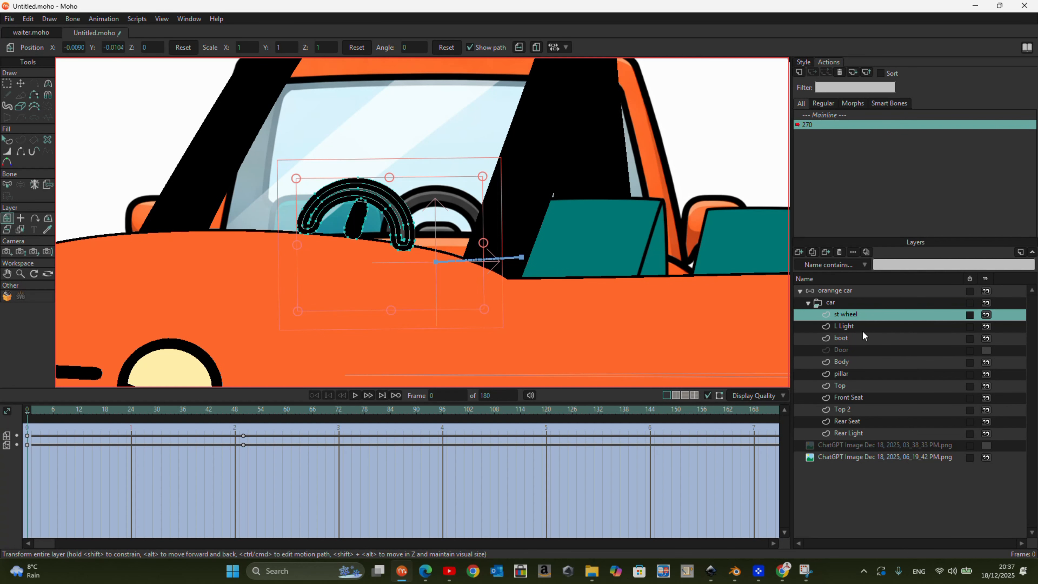
left_click_drag(854, 344, 854, 367)
left_click_drag(354, 202, 441, 213)
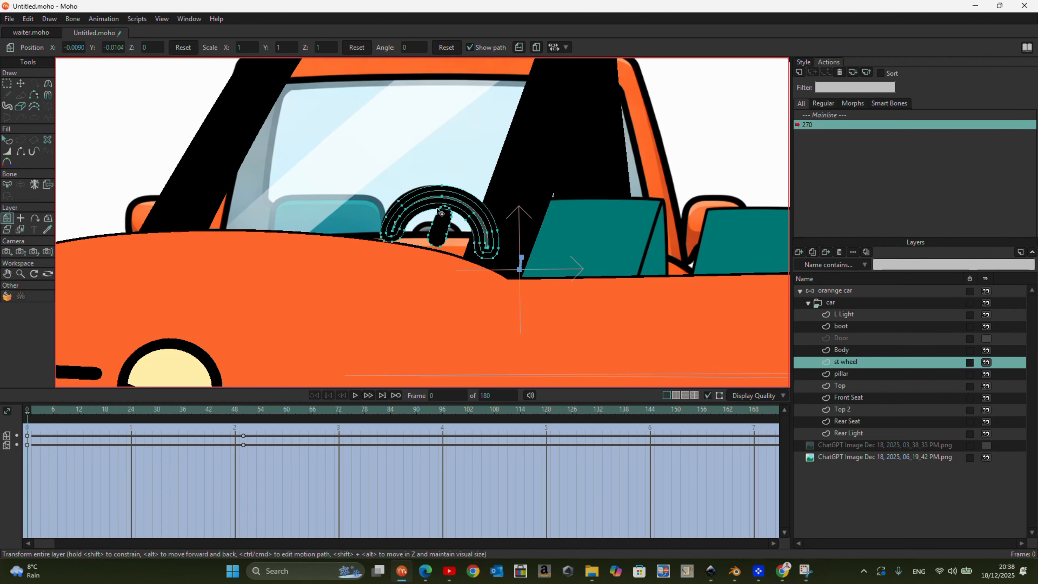
left_click_drag(853, 366, 857, 416)
scroll(511, 235, "down", 1)
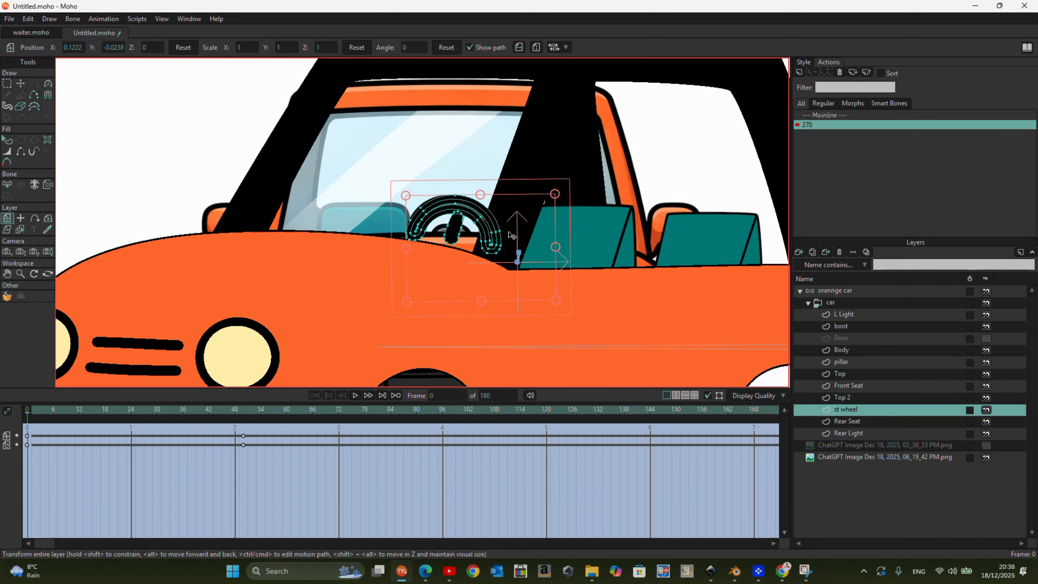
- At frame 50, shift the st wheel layer sideways in front of the seat on the car's opposite side
left_click_drag(27, 425, 82, 427)
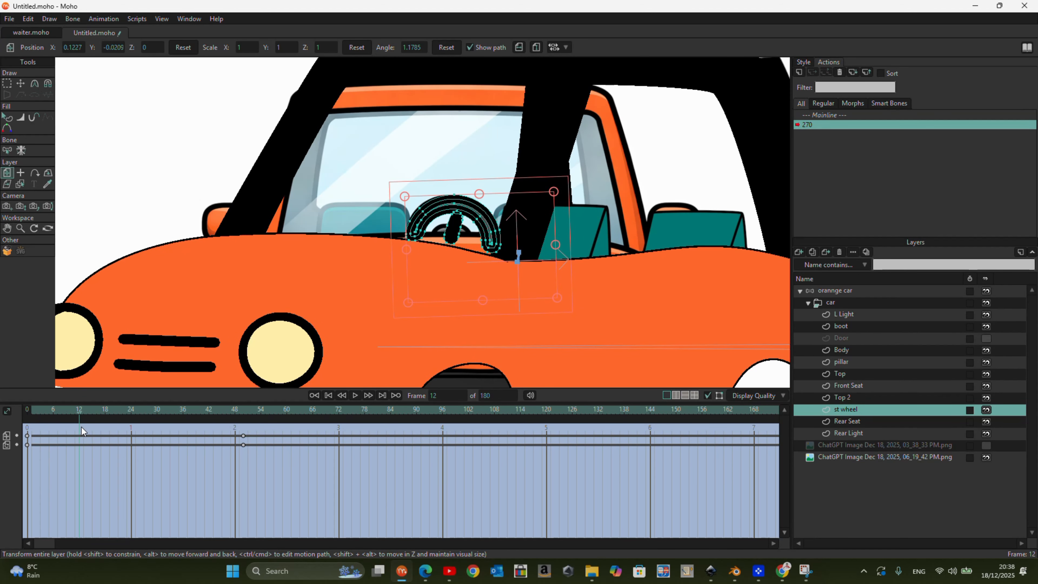
left_click_drag(850, 410, 853, 392)
left_click_drag(93, 426, 245, 457)
left_click_drag(457, 275, 539, 285)
- At frame 0, nudge the steering wheel slightly down and toward the hood, and scrub to frame 50 to check it
left_click_drag(239, 424, 1, 415)
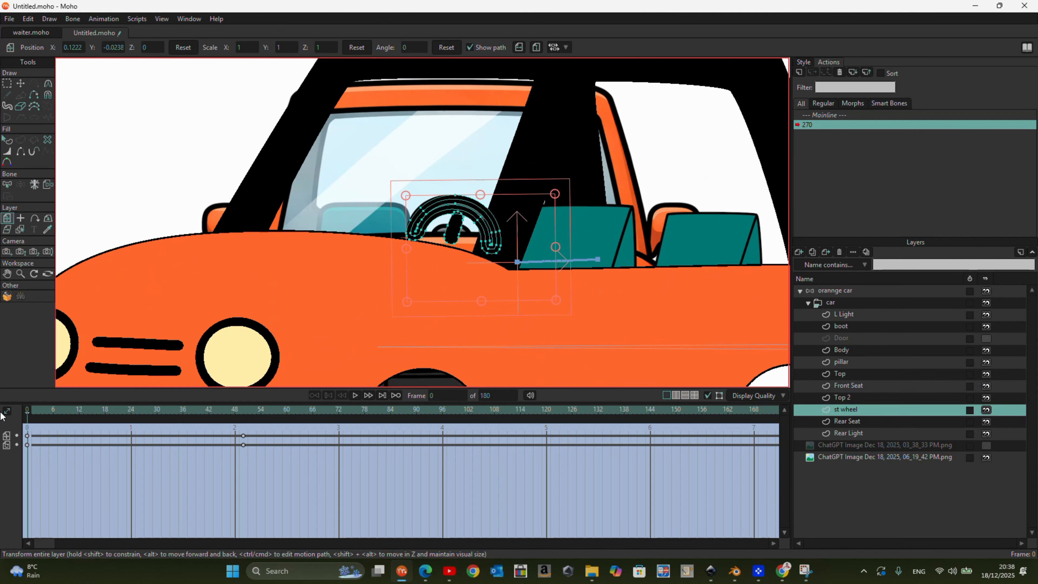
mouse_move(493, 248)
left_mouse_down()
mouse_move(421, 311)
mouse_move(483, 254)
left_mouse_up()
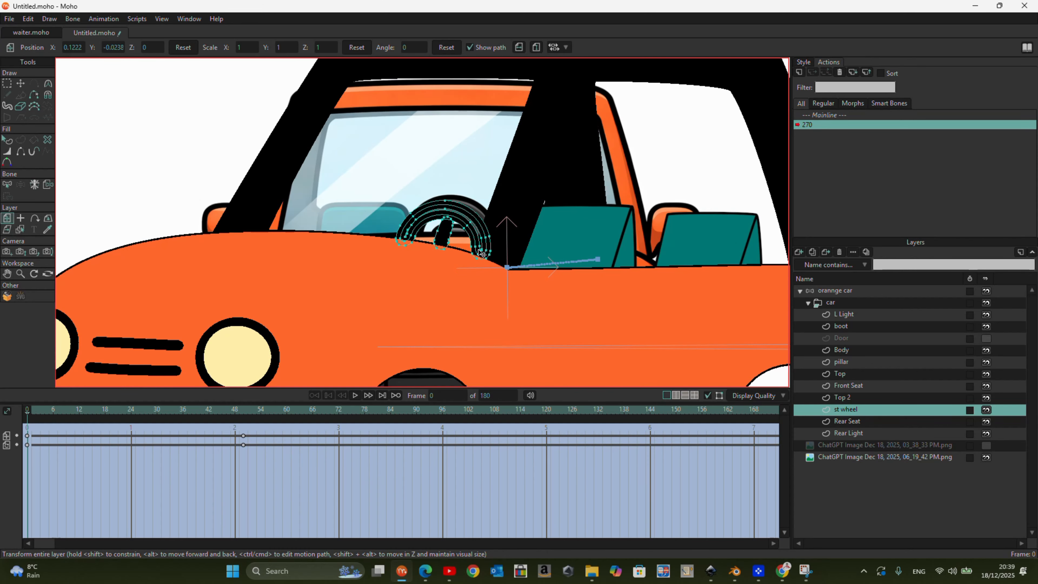
left_click_drag(26, 413, 242, 483)
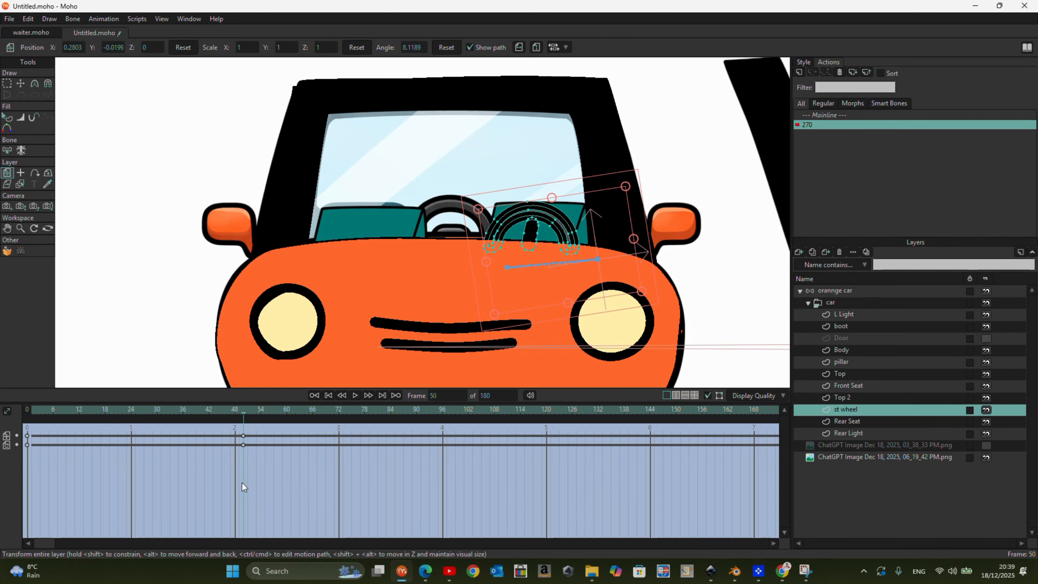
- At frame 50, reshape the Rear Seat behind the steering wheel by shifting its side edges and bottom corners
left_click(855, 422)
key("t")
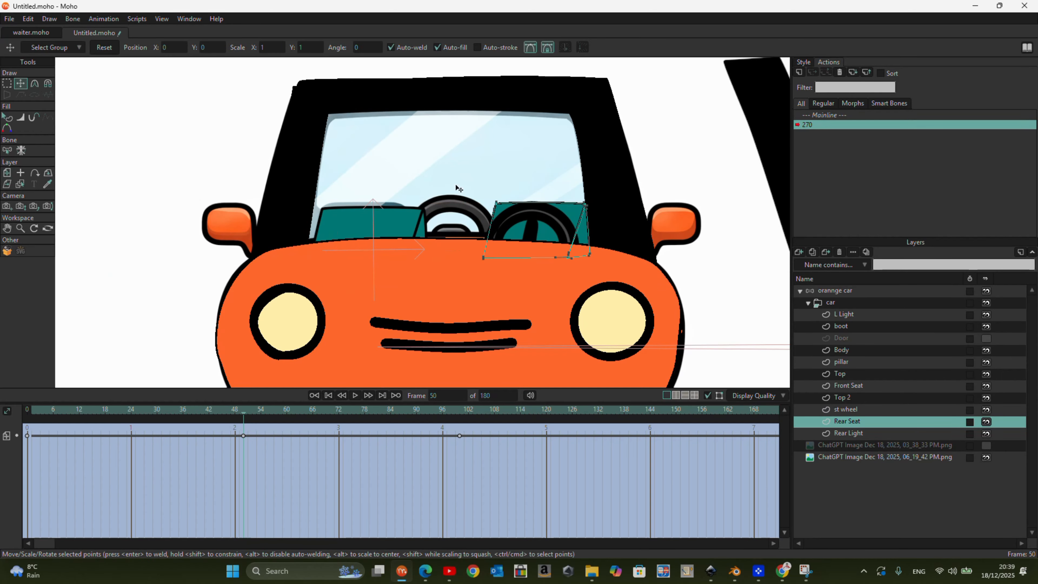
scroll(589, 235, "up", 4)
left_click(578, 225)
left_click_drag(578, 225, 532, 226)
left_click_drag(542, 280, 588, 263)
left_click(527, 196)
left_click_drag(527, 202, 394, 208)
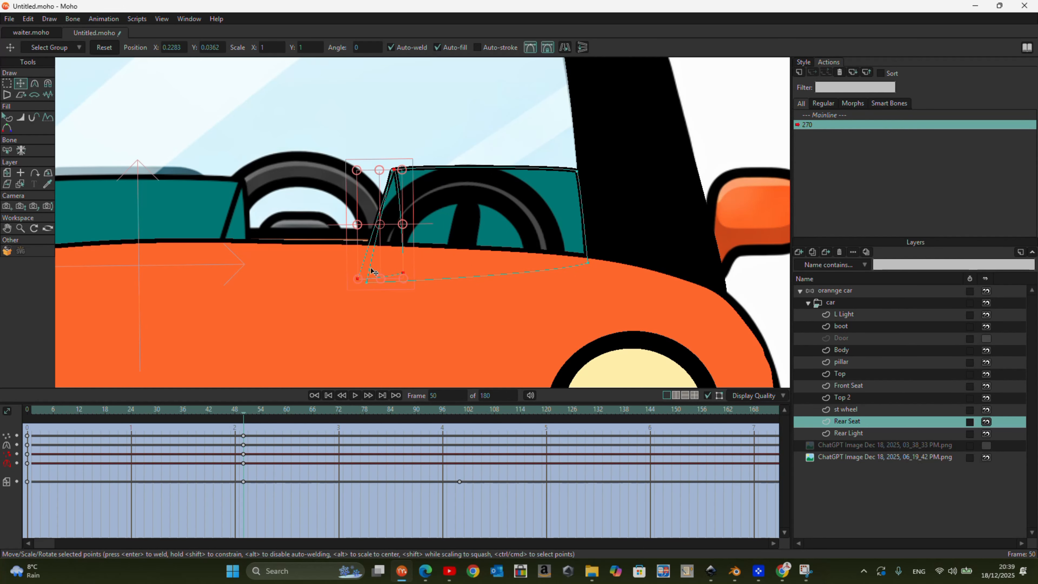
left_click_drag(359, 281, 373, 288)
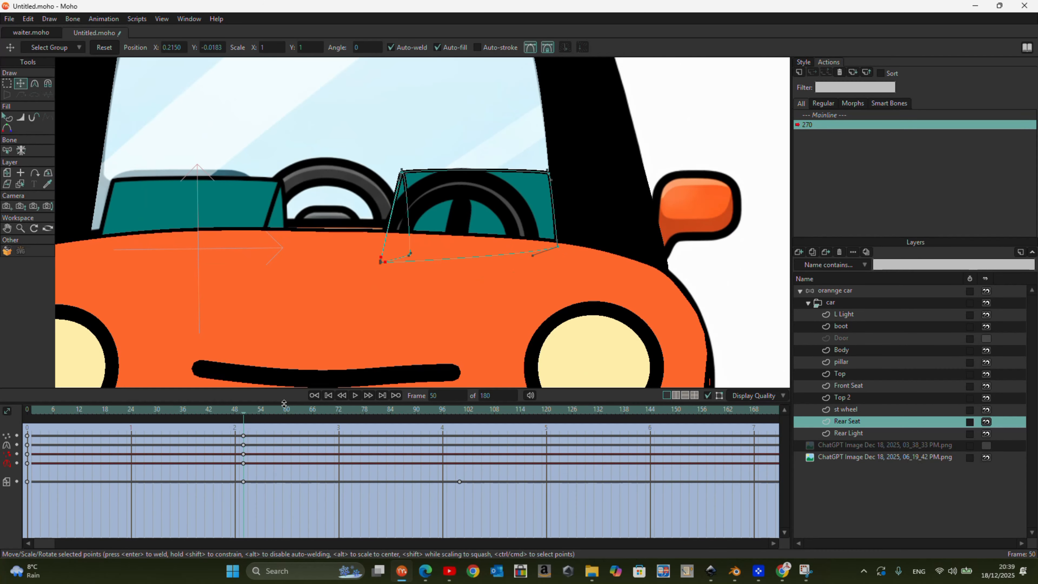
left_click_drag(245, 410, 244, 494)
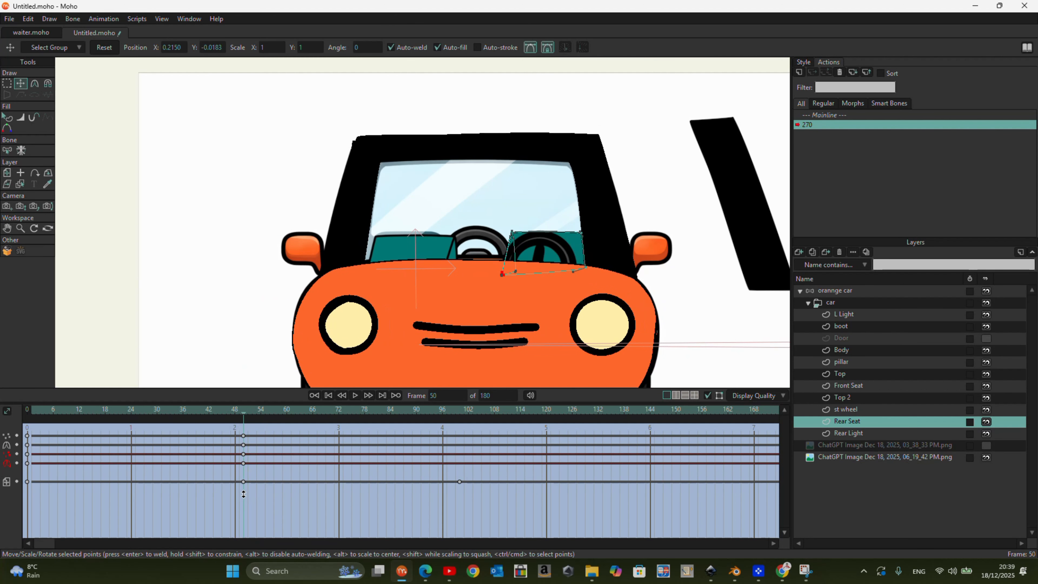
- At frame 50, reshape the Front Seat so its side panel narrows and its bottom corners match the reference seat
left_click(855, 389)
scroll(441, 251, "up", 3)
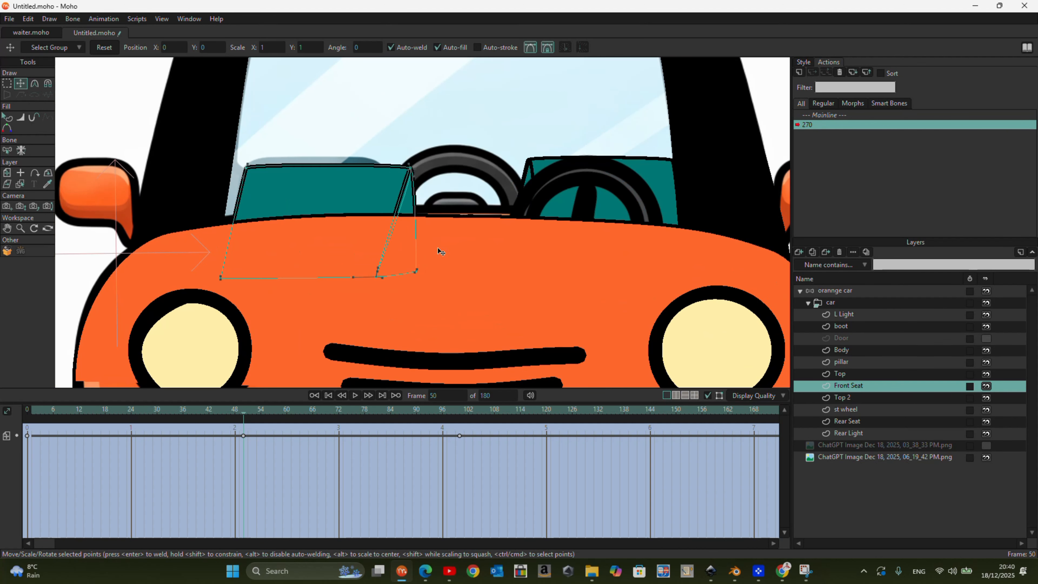
left_click(47, 84)
left_click_drag(378, 278, 407, 268)
left_click(21, 83)
left_click(366, 272)
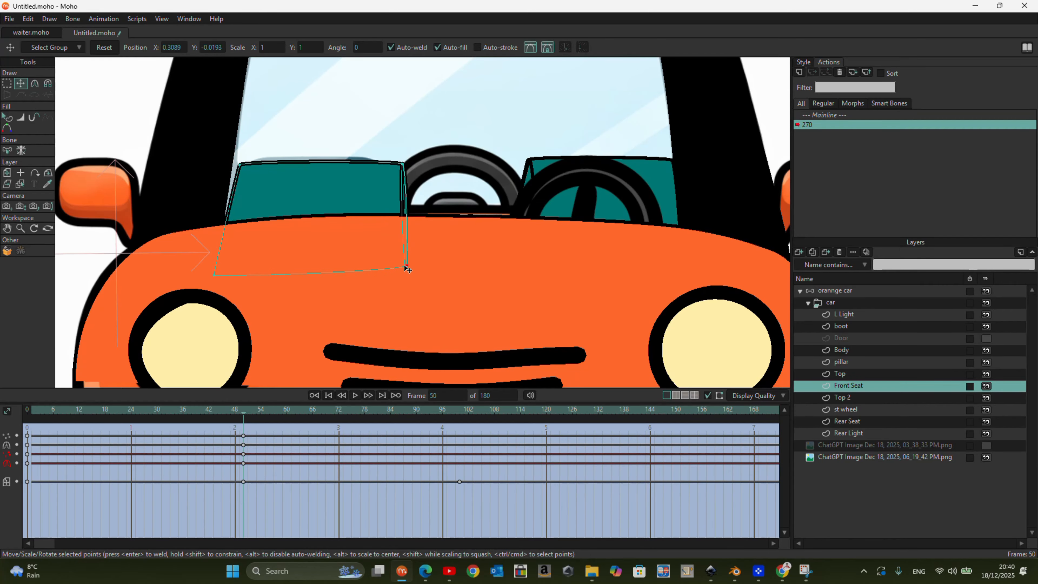
left_click_drag(215, 274, 232, 267)
- At frame 100, shift the Front Seat's two bottom corners toward the hood to slant the seat
left_click_drag(245, 413, 459, 446)
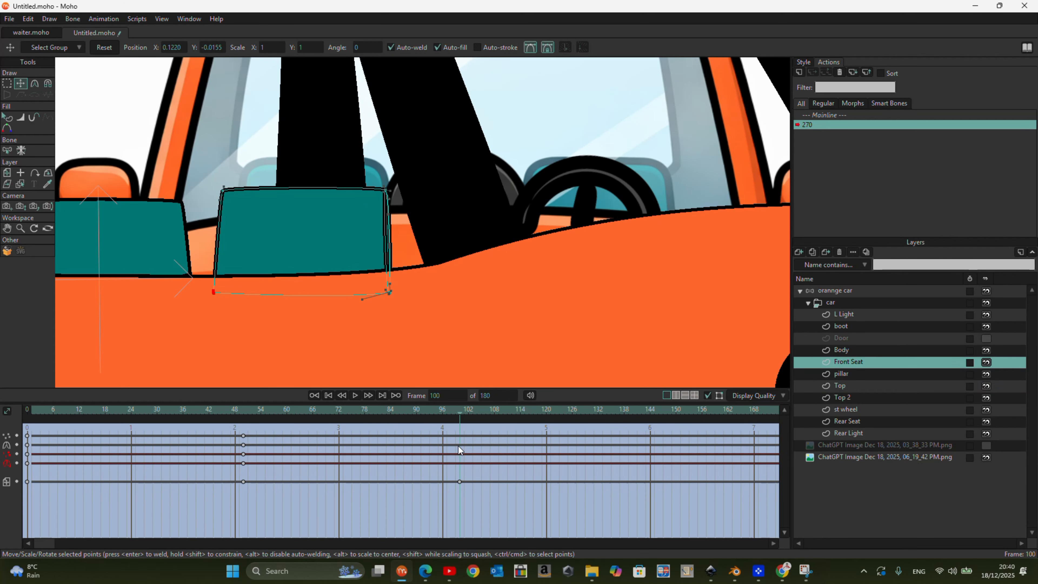
left_click_drag(389, 292, 415, 269)
left_click_drag(214, 293, 239, 290)
scroll(437, 237, "down", 8)
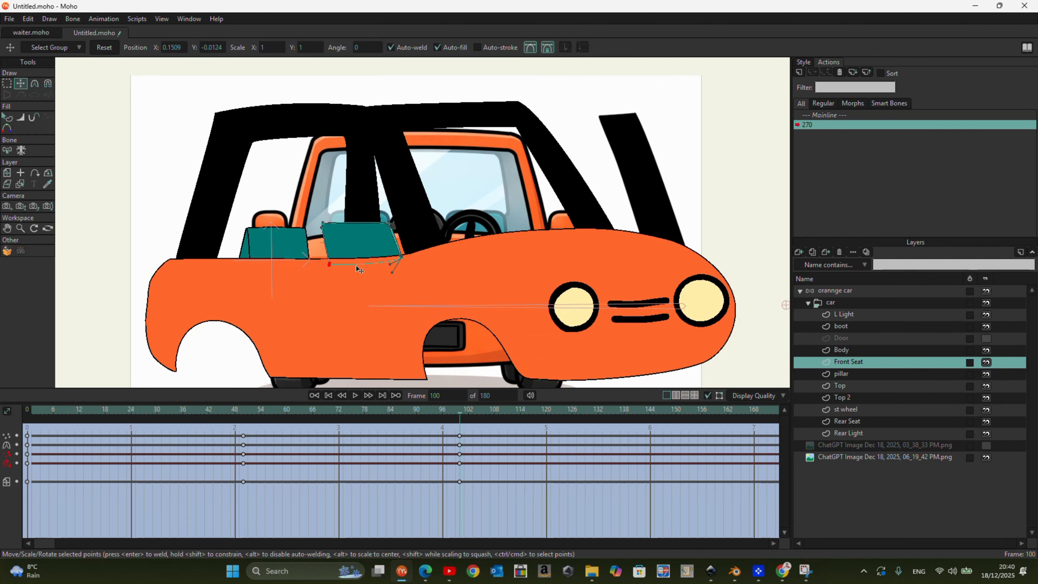
scroll(229, 263, "down", 1)
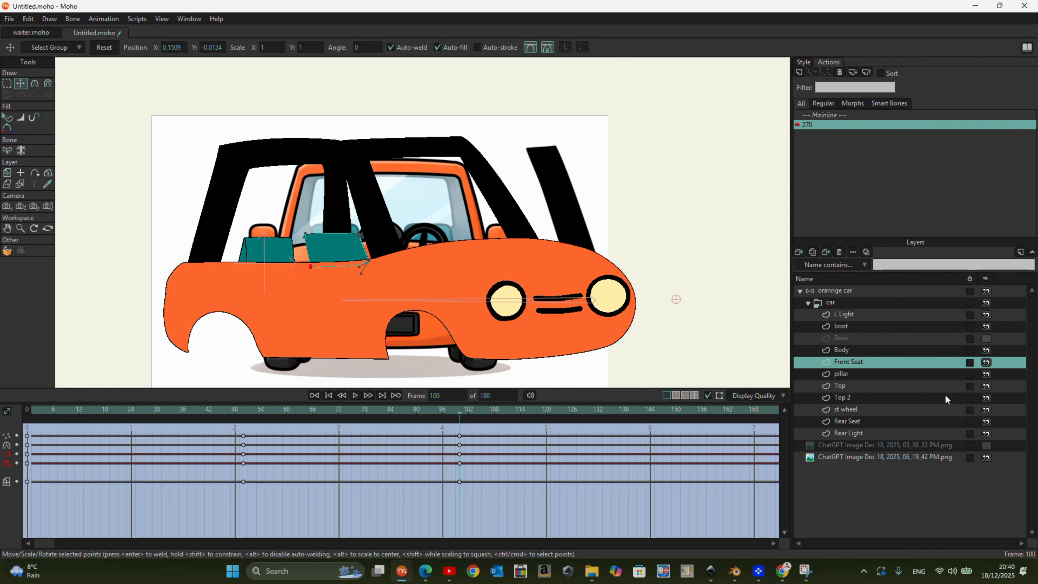
- Hide the pillar layer and show the reference image ChatGPT Image Dec 18, 2025, 03_38_33 PM.png
left_click(980, 374)
scroll(433, 264, "down", 3)
scroll(462, 285, "up", 2)
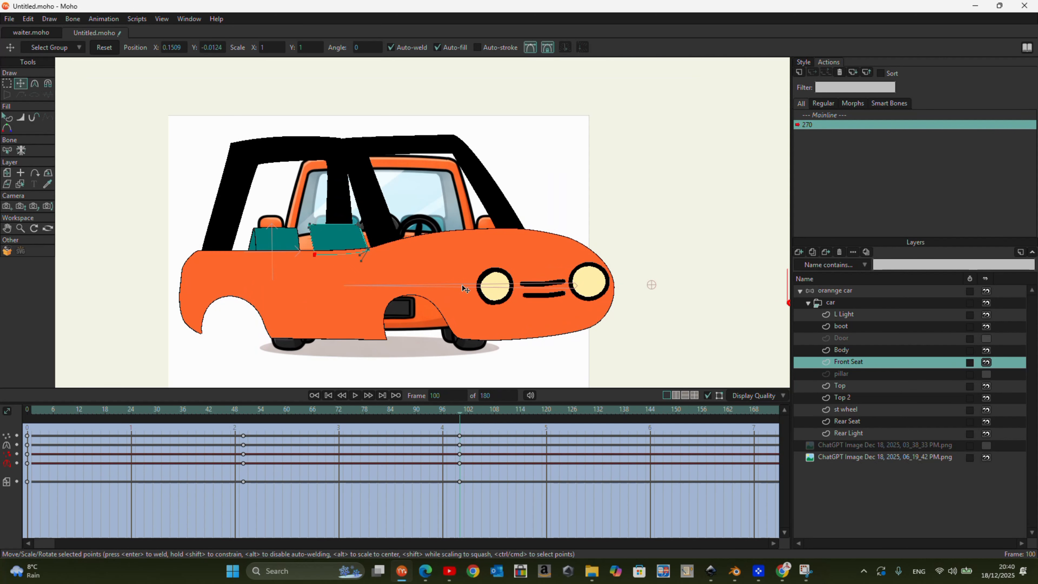
left_click(987, 444)
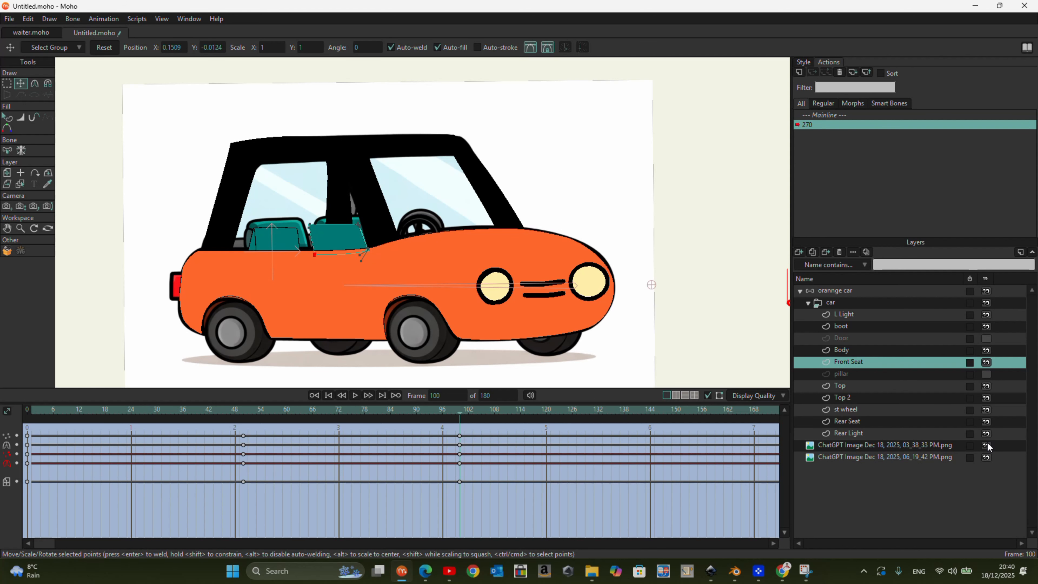
- At frame 100, move the Rear Seat's points to fit the rear seat in the three-quarter reference
left_click(873, 433)
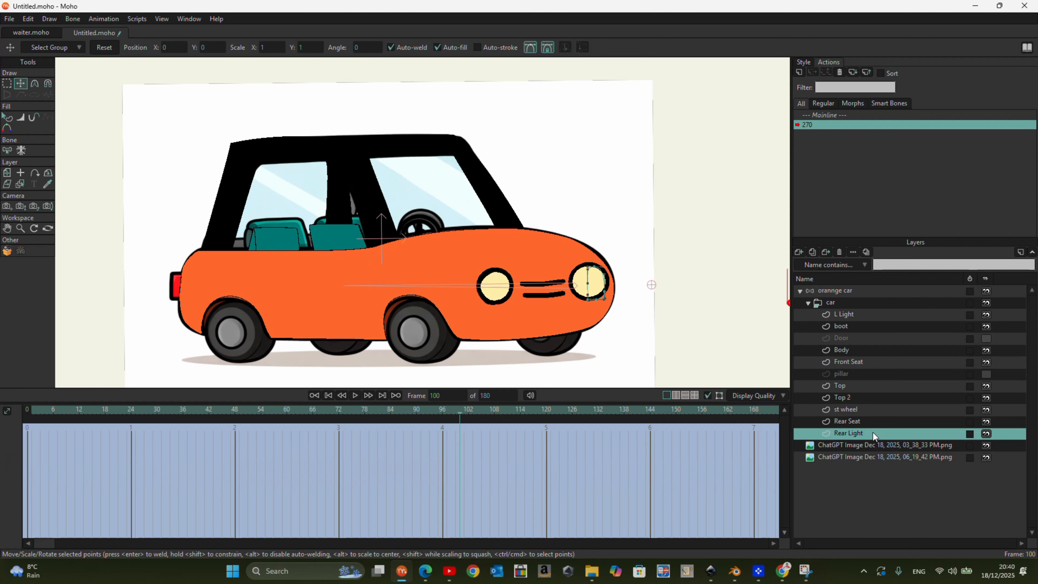
left_click(853, 423)
scroll(277, 241, "up", 3)
left_click_drag(303, 231, 340, 259)
left_click_drag(244, 210, 234, 213)
left_click(238, 220)
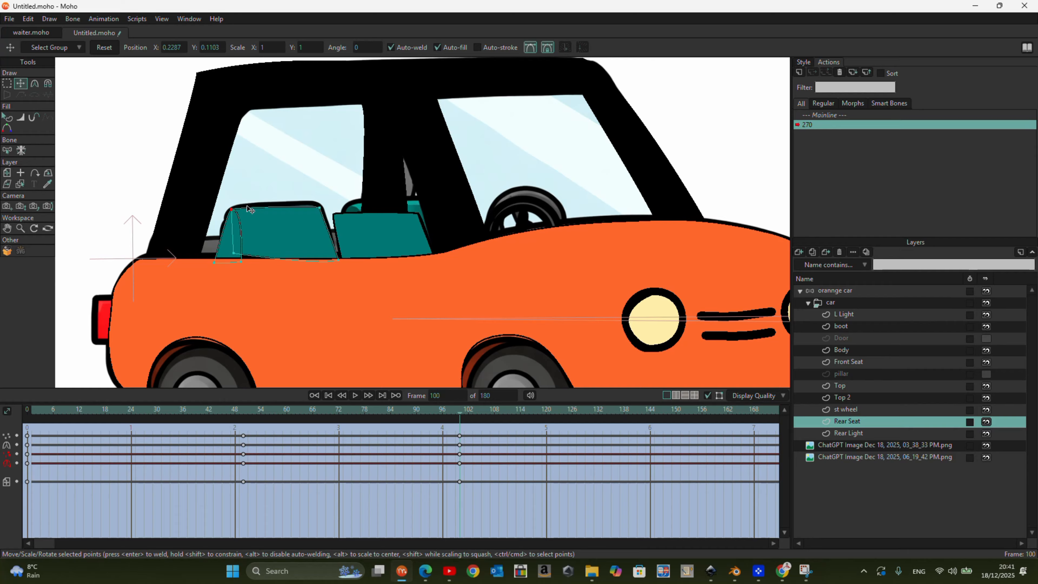
- At frame 100, move the whole Front Seat onto the reference seat and adjust its corner points to match
left_click(849, 362)
key("ctrl+a")
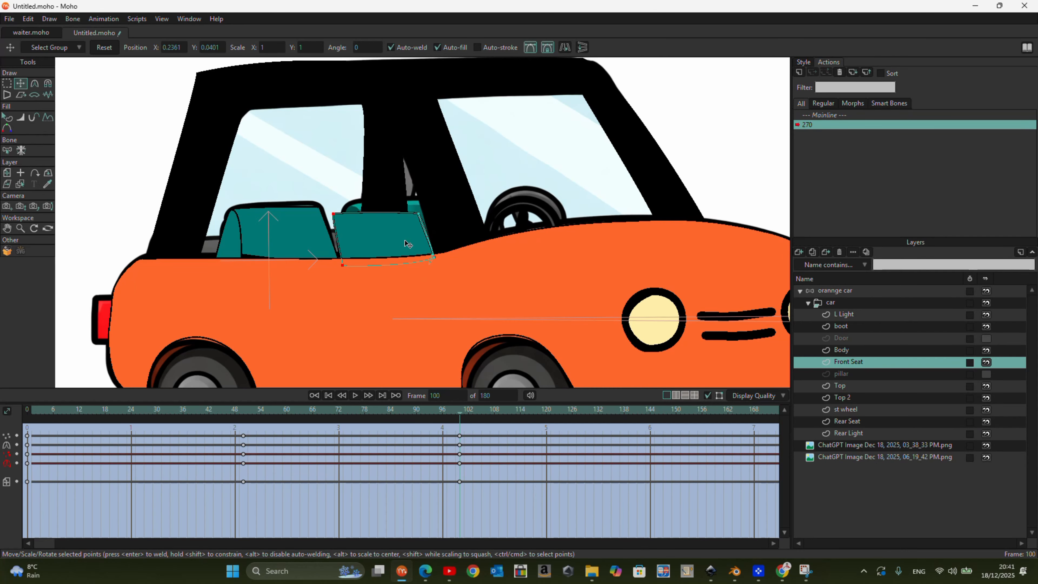
left_click_drag(425, 234, 418, 237)
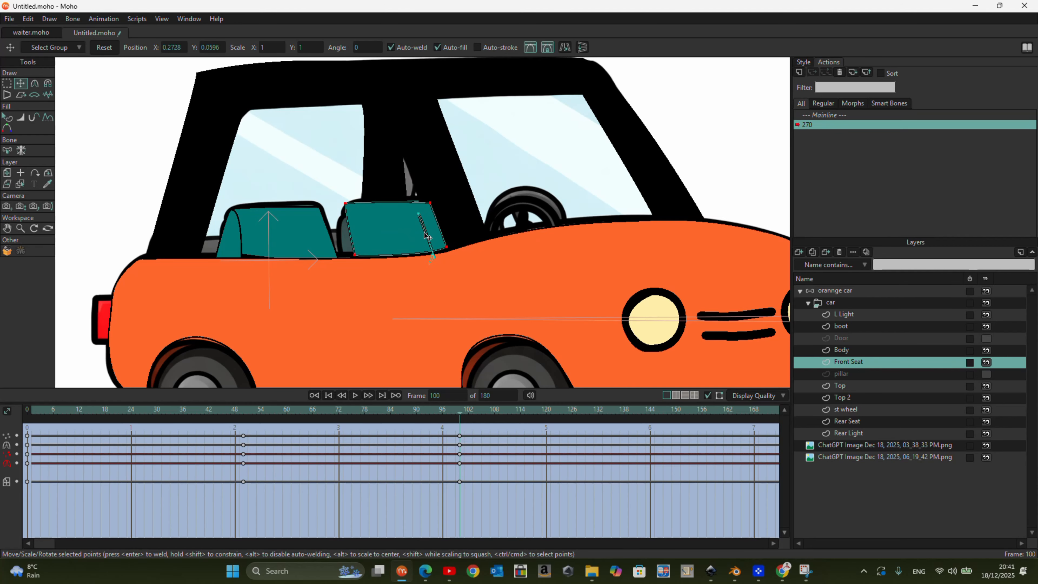
left_click_drag(354, 259, 352, 269)
left_click(429, 198)
left_click_drag(428, 196, 418, 183)
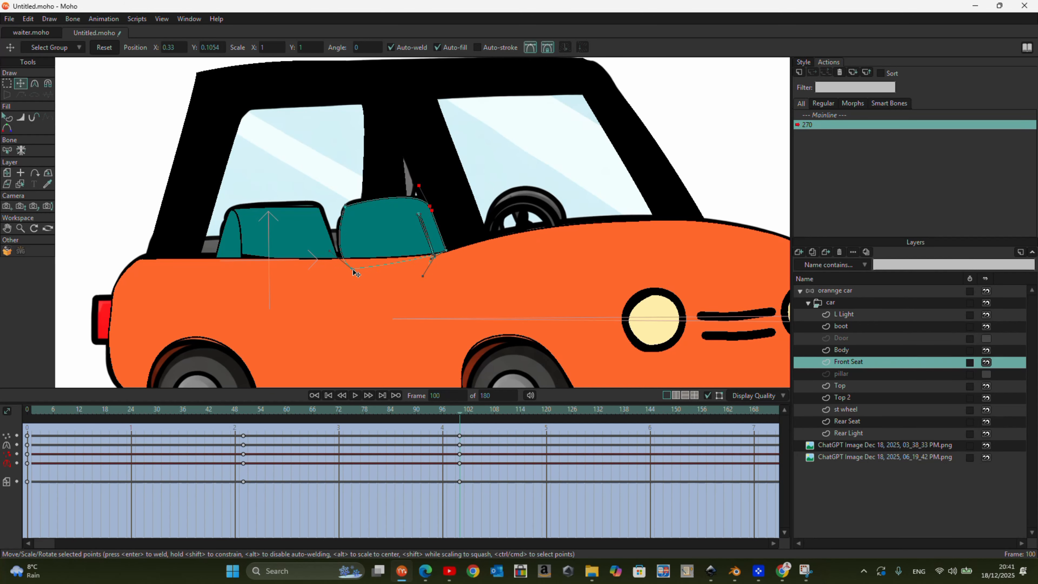
- Hide the Top layer and nudge its pillar corner points onto the reference windshield frame at frame 100
left_click(853, 375)
left_click(979, 386)
left_click(988, 386)
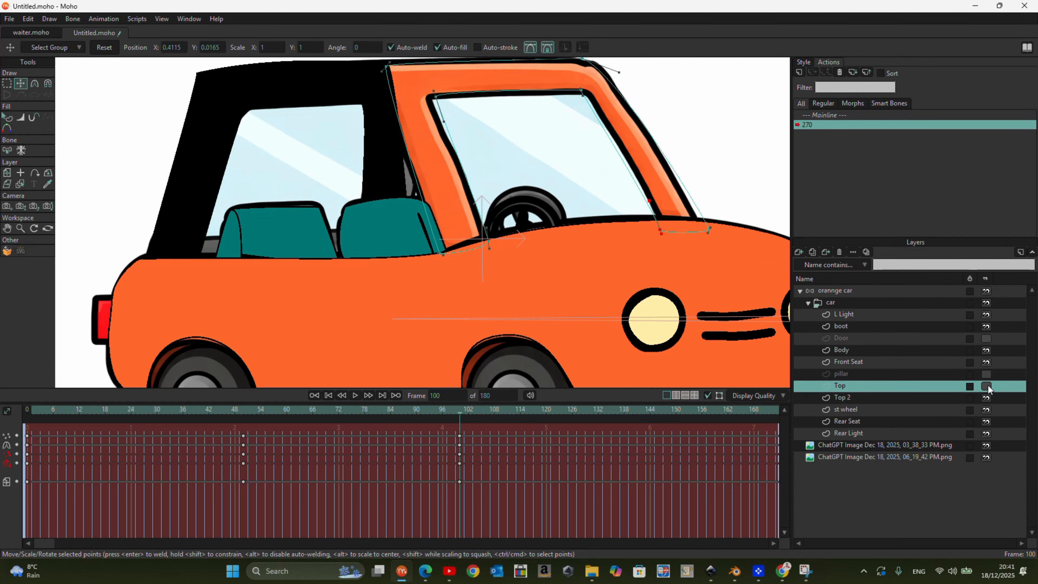
scroll(675, 273, "down", 6)
scroll(670, 181, "up", 5)
left_click_drag(413, 129, 419, 130)
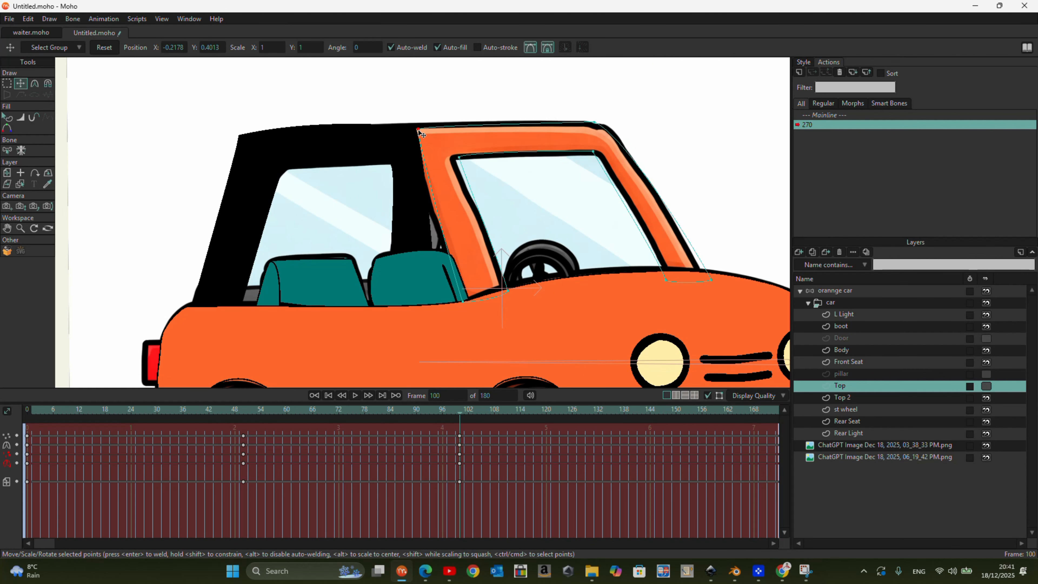
left_click_drag(461, 156, 455, 159)
left_click_drag(510, 292, 505, 290)
left_click_drag(465, 302, 469, 299)
- Show Top, hide Top 2, and fit Top 2's rear and front roof corners to the reference at frame 100
left_click(845, 399)
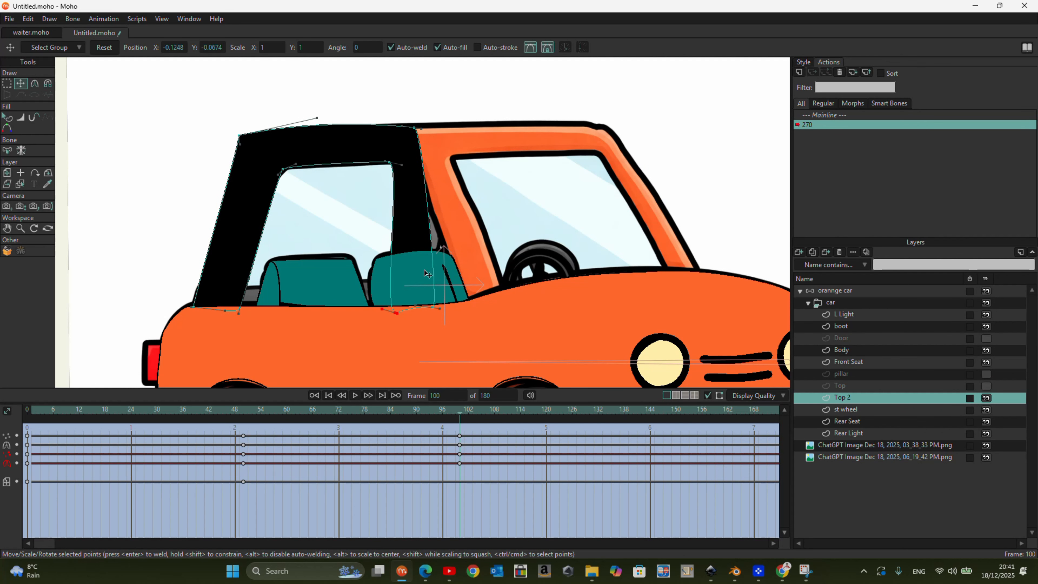
left_click(986, 386)
left_click(987, 397)
left_click(281, 174)
left_click_drag(243, 141, 262, 140)
left_click(425, 129)
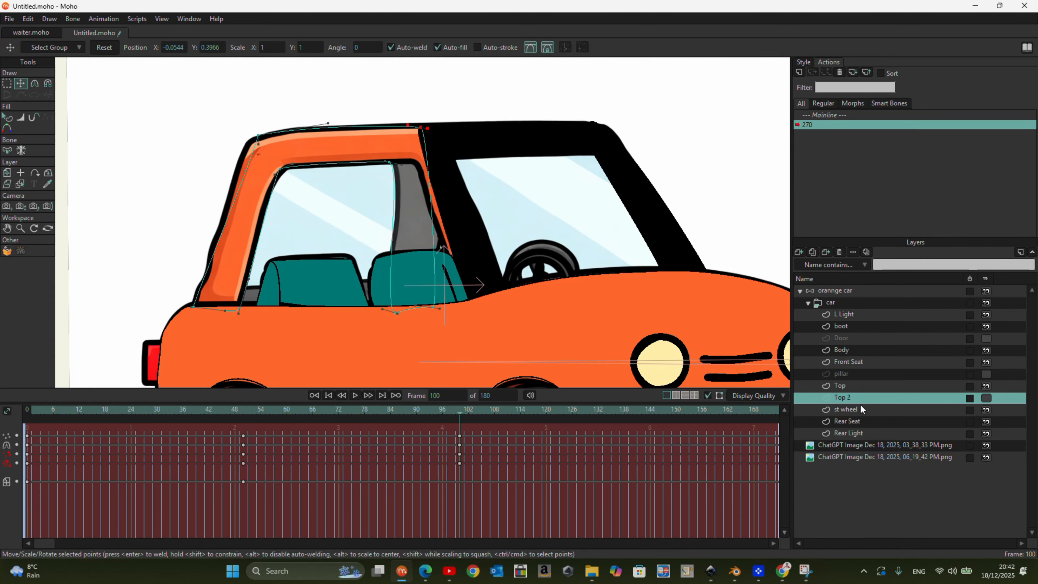
- Show the Top 2 layer again and hide both reference images
left_click(907, 386)
left_click(986, 374)
left_click(987, 374)
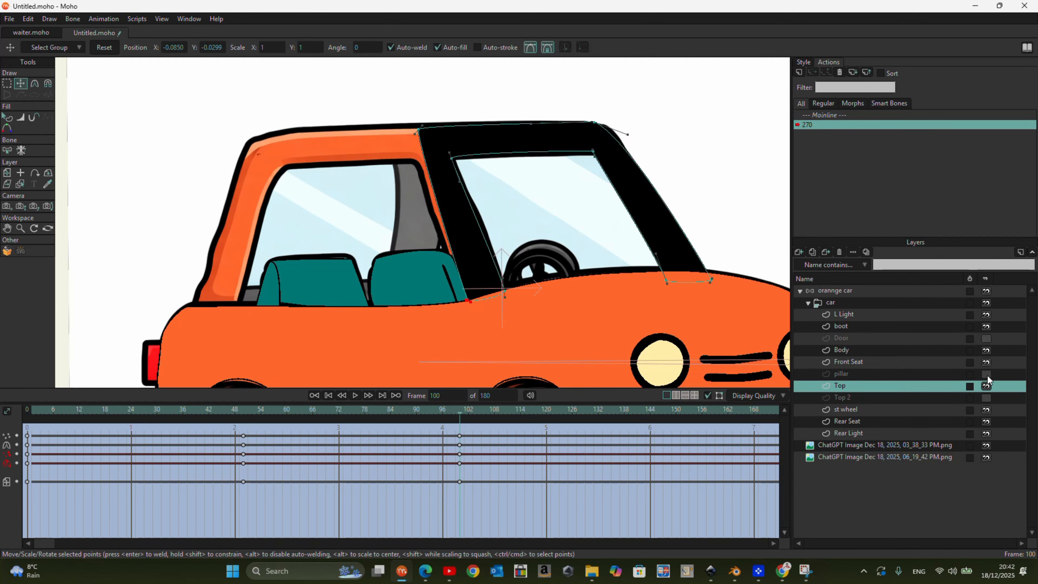
left_click(984, 397)
scroll(441, 185, "down", 3)
left_click(829, 303)
left_click_drag(989, 448, 986, 458)
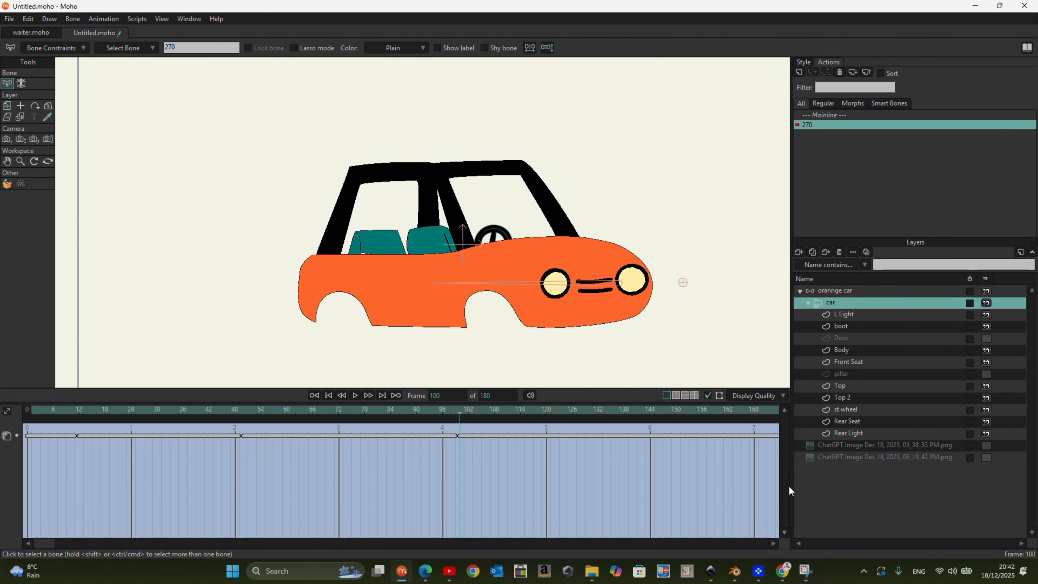
- Select the Body layer, move its frame 55 keyframes to about frame 62, and go to frame 30
mouse_move(470, 441)
left_mouse_down()
mouse_move(173, 417)
mouse_move(62, 432)
mouse_move(429, 433)
mouse_move(123, 433)
mouse_move(359, 441)
mouse_move(461, 456)
mouse_move(136, 450)
mouse_move(256, 467)
left_mouse_up()
left_click(855, 350)
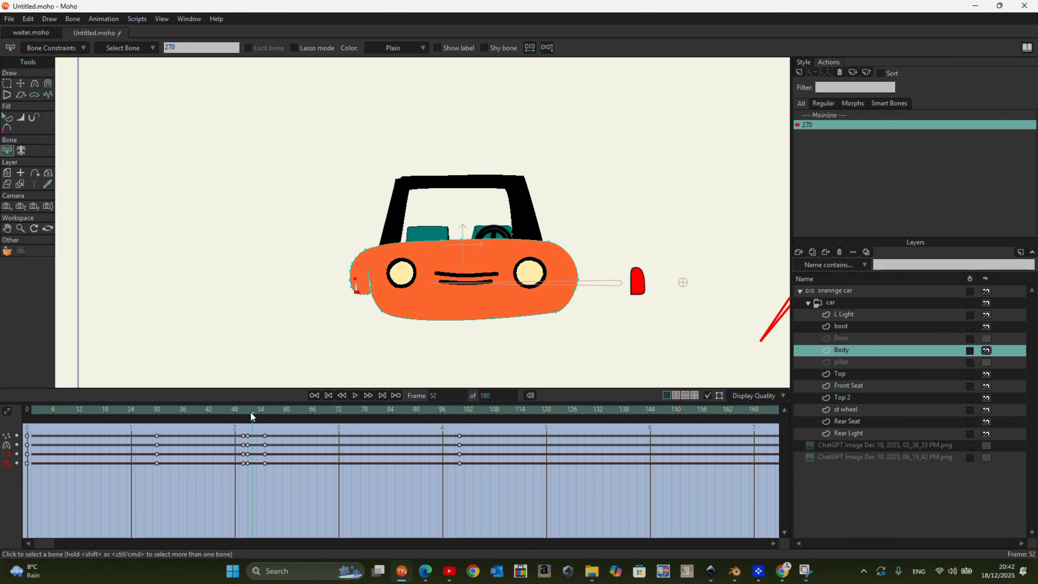
mouse_move(259, 417)
left_mouse_down()
mouse_move(244, 416)
mouse_move(295, 413)
mouse_move(261, 479)
left_mouse_up()
left_click_drag(265, 444, 159, 462)
- At frame 30, move the Body's rear edge points outward and smooth the car's rear outline
key("g")
scroll(539, 268, "up", 5)
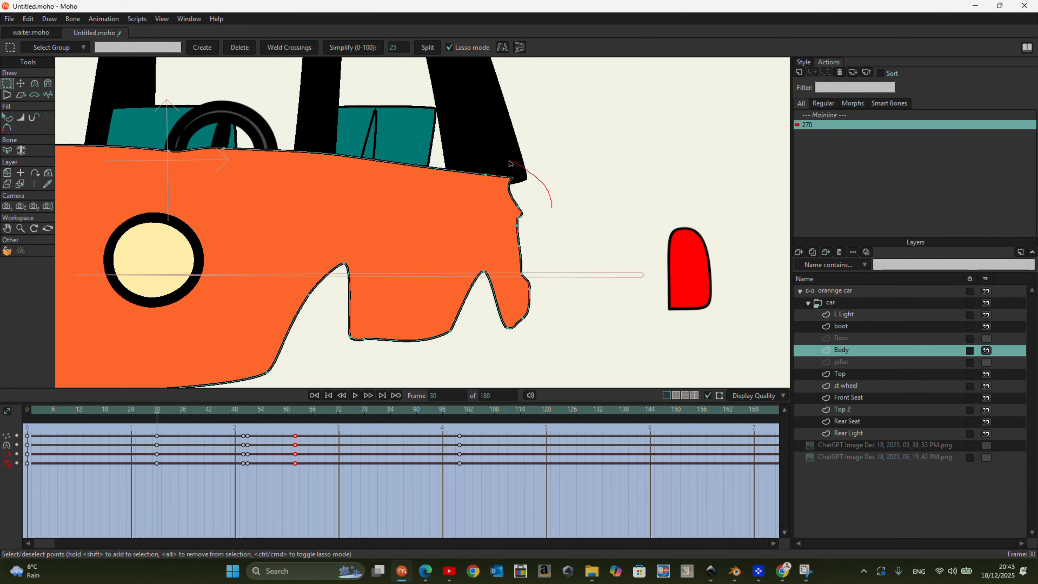
left_click_drag(527, 327, 528, 328)
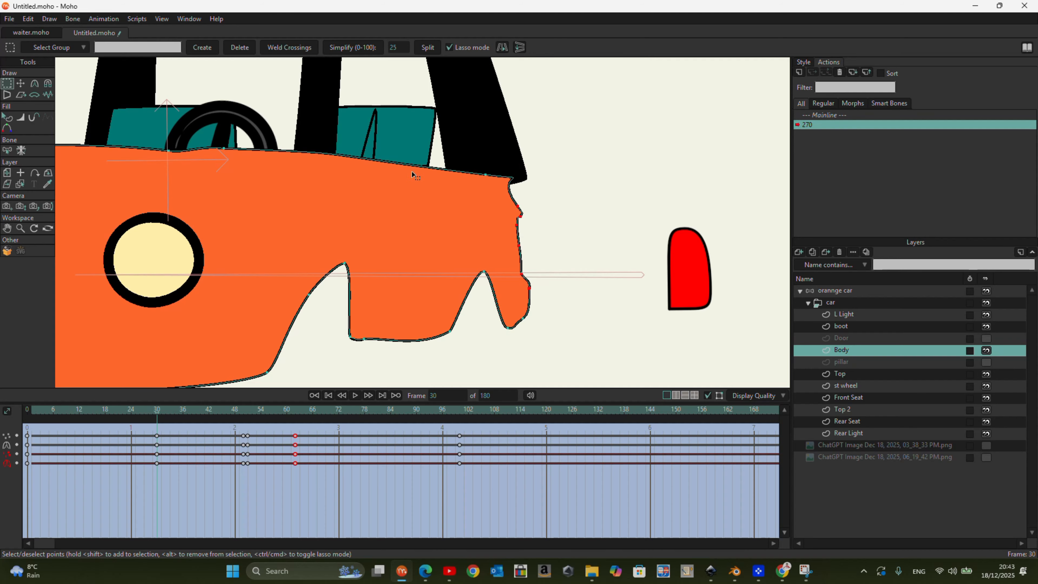
left_click(18, 86)
left_click_drag(537, 253, 527, 270)
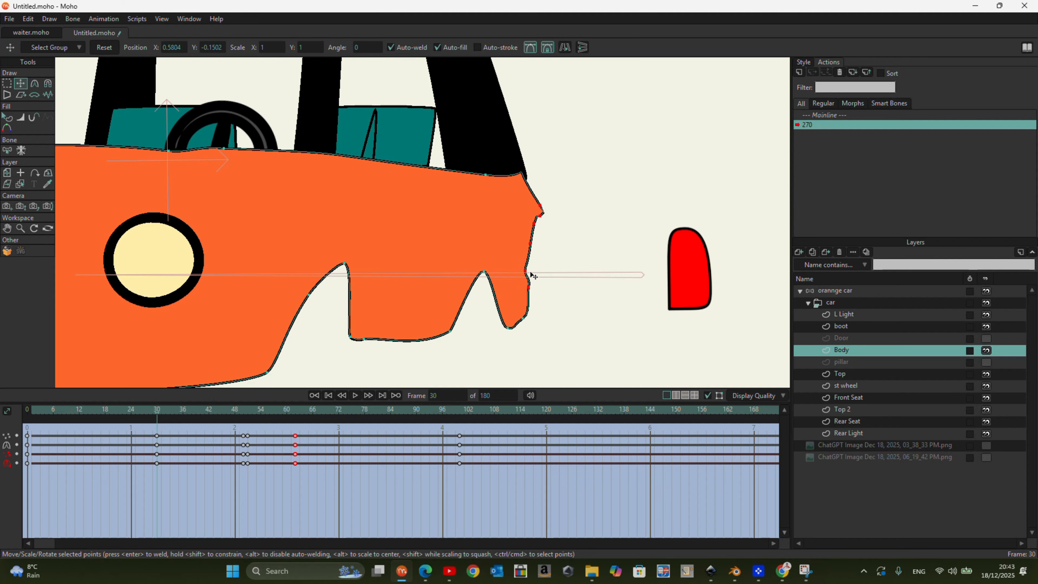
left_click_drag(524, 194, 538, 284)
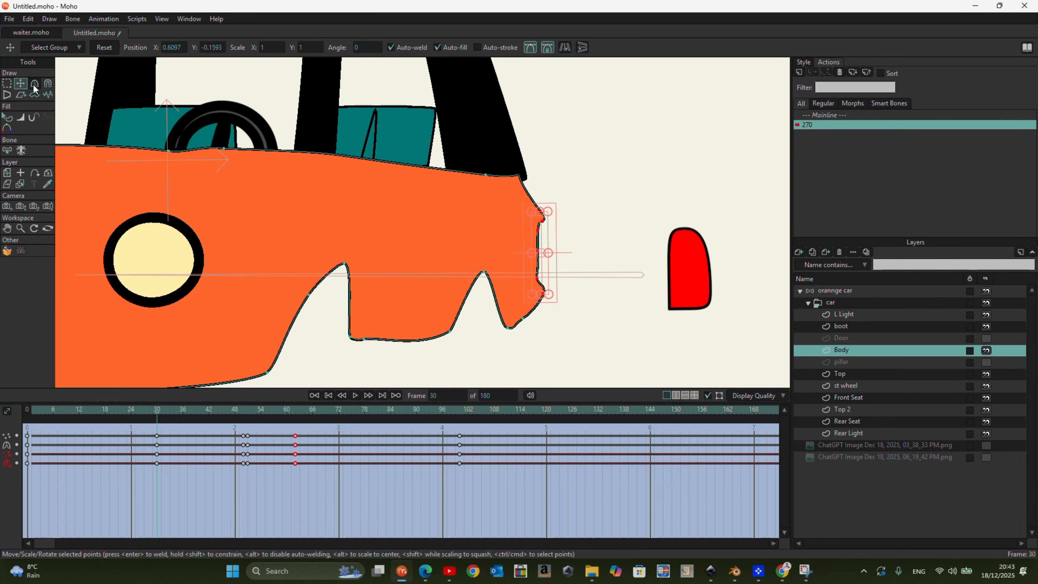
left_click(542, 213)
left_click_drag(542, 212, 550, 222)
left_click_drag(531, 144, 525, 163)
left_click_drag(548, 293, 551, 301)
left_click(507, 328)
scroll(500, 238, "down", 3)
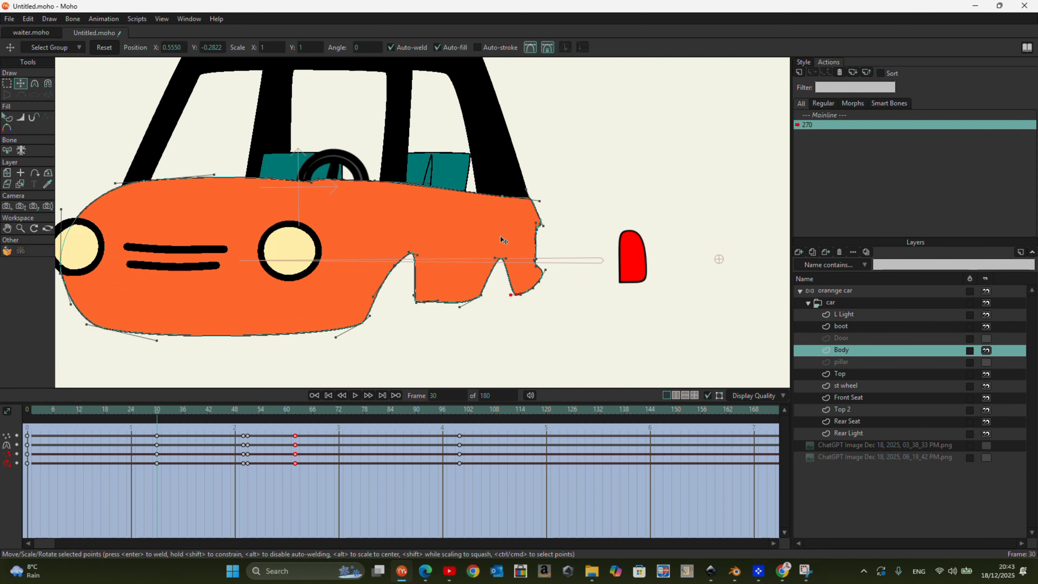
- At frame 30, adjust the Body points around the two wheel arches to improve their shape
left_click_drag(429, 250, 423, 251)
left_click_drag(389, 307, 404, 281)
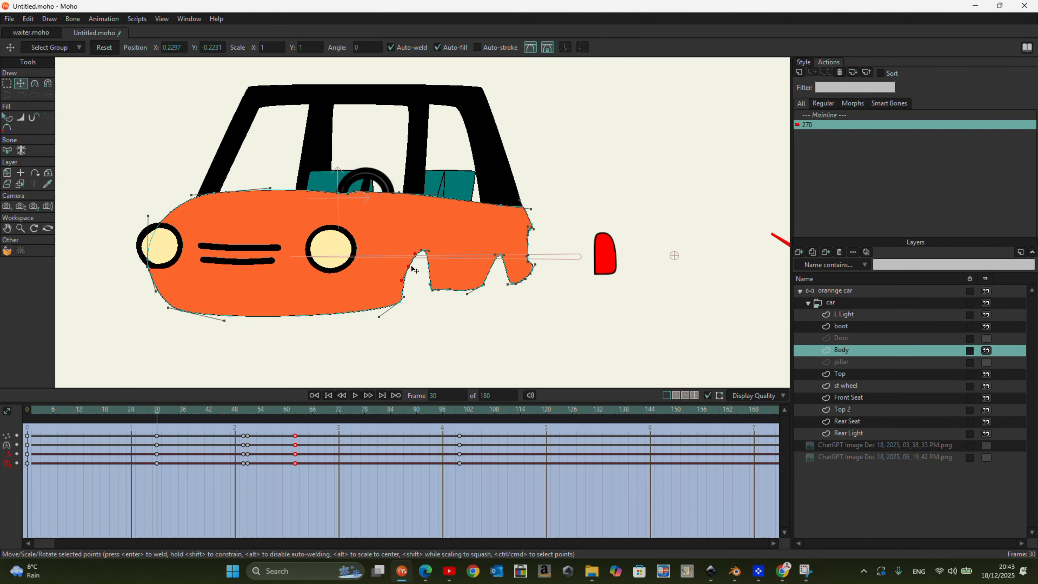
left_click(425, 252)
mouse_move(498, 257)
left_mouse_down()
mouse_move(488, 257)
mouse_move(516, 257)
left_mouse_up()
- At frame 55, lower the Body's wheel arch points to shorten the narrow arch cutouts
left_click_drag(157, 414, 265, 414)
scroll(198, 279, "up", 4)
left_click_drag(197, 262, 197, 285)
scroll(260, 276, "down", 2)
left_click(215, 230)
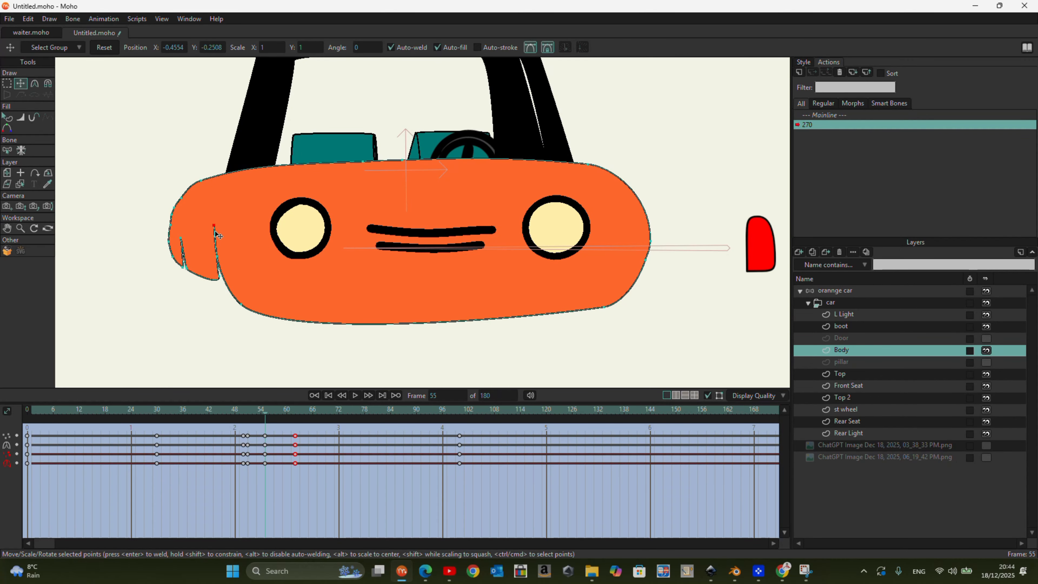
scroll(218, 235, "up", 4)
left_click_drag(223, 236, 227, 262)
scroll(226, 262, "down", 4)
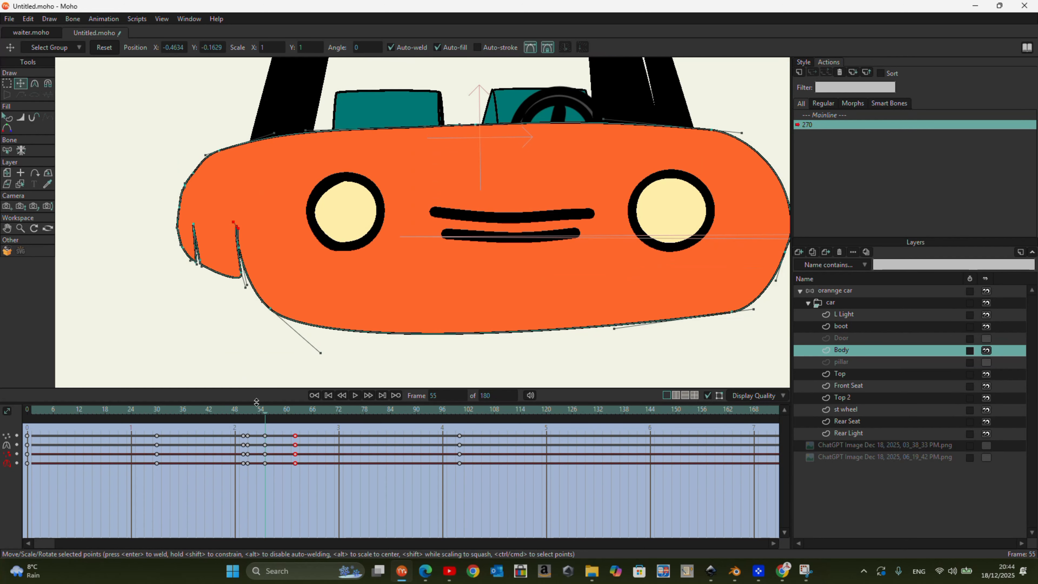
- At frame 51, tuck the folded wheel arch points into the Body's side outline near the headlight
left_click(249, 410)
left_click(255, 412)
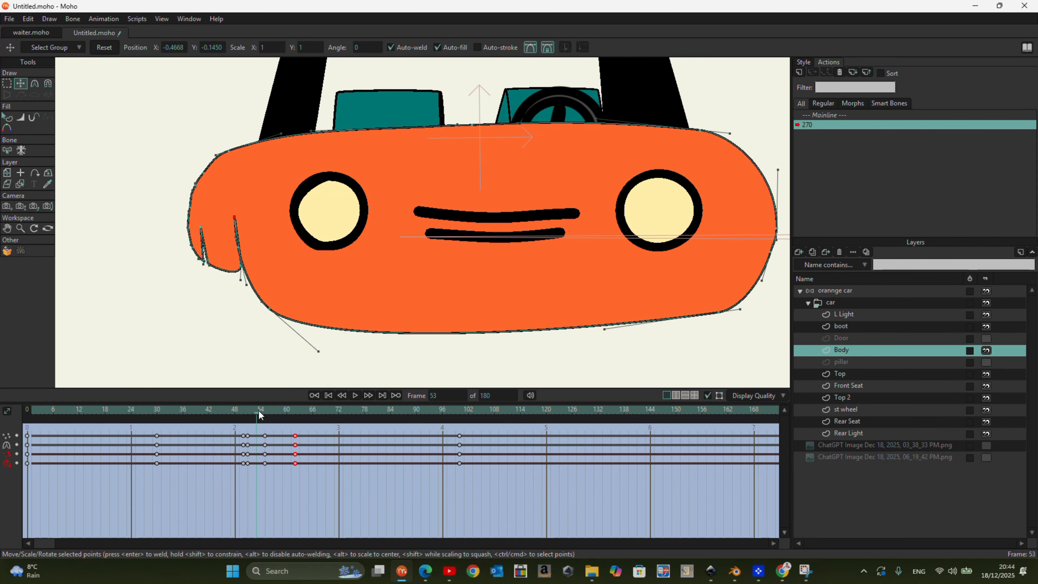
left_click(252, 411)
left_click(247, 411)
scroll(237, 226, "up", 5)
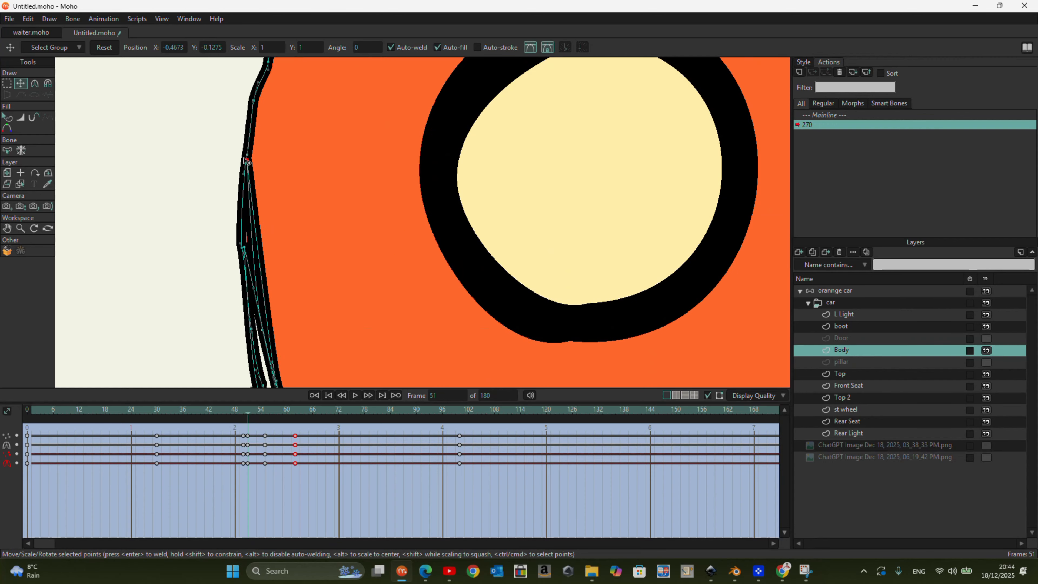
scroll(244, 245, "down", 3)
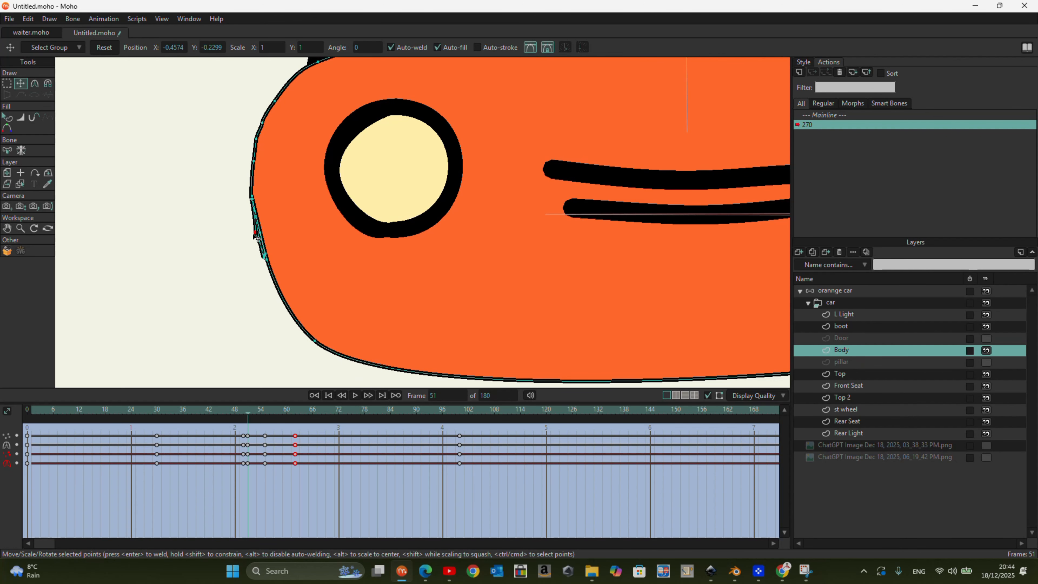
- At frame 74, move the peak of the Body's front wheel arch up and outward, and round the peak of the rear arch
left_click_drag(253, 417, 347, 440)
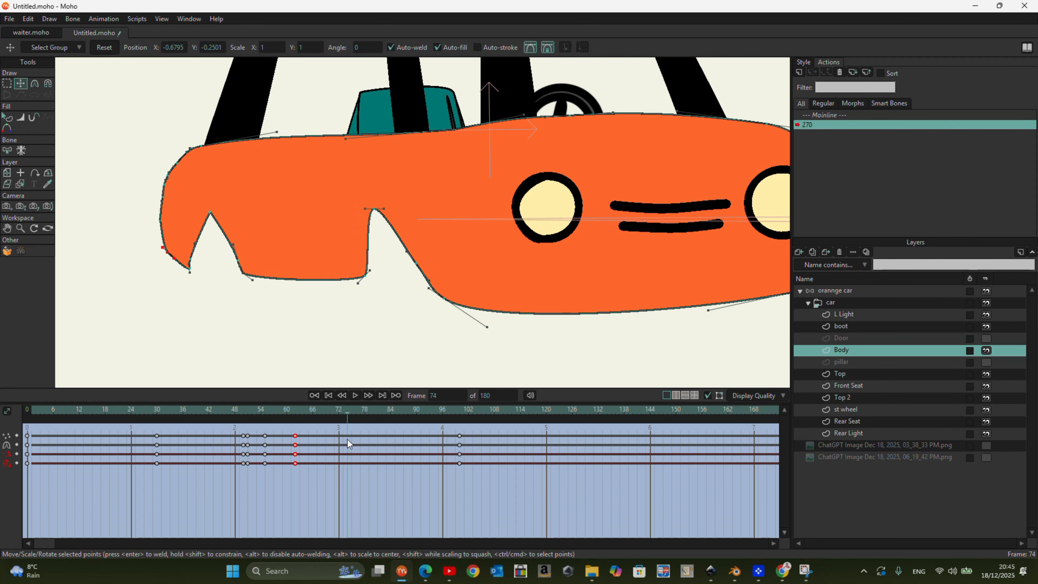
left_click_drag(376, 208, 393, 200)
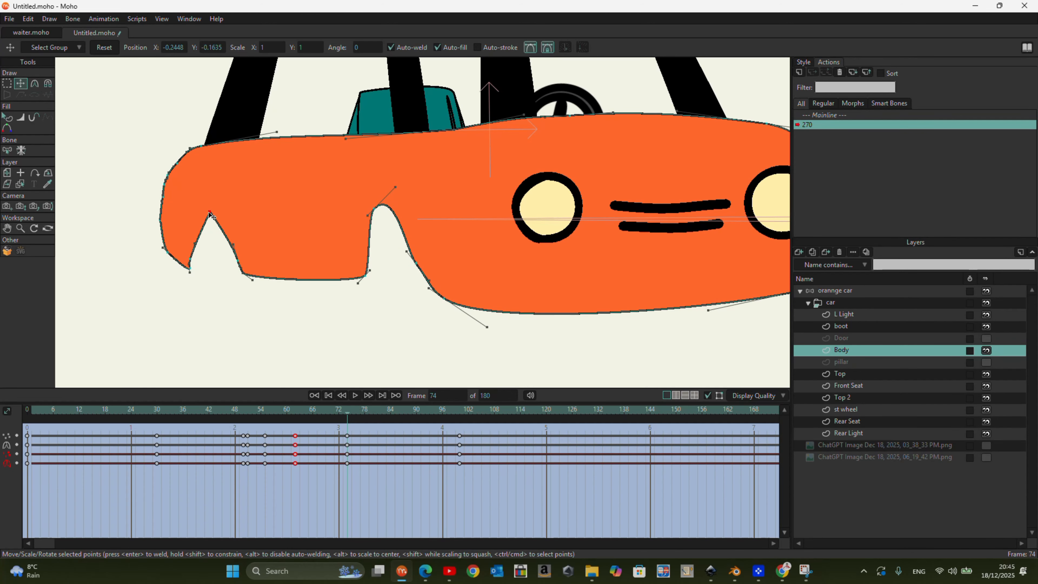
left_click(48, 83)
left_click(35, 85)
left_click(187, 48)
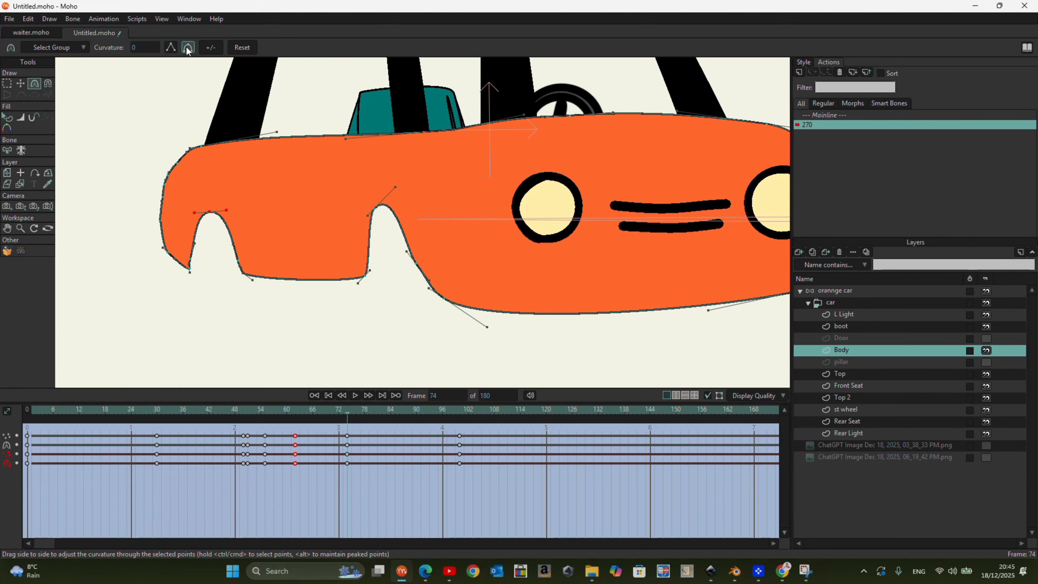
- At frame 40, move the Top 2 points to fit the roof frame's corners and pillars to the body
left_click_drag(318, 416, 199, 443)
left_click(859, 410)
key("t")
left_click_drag(363, 198, 367, 196)
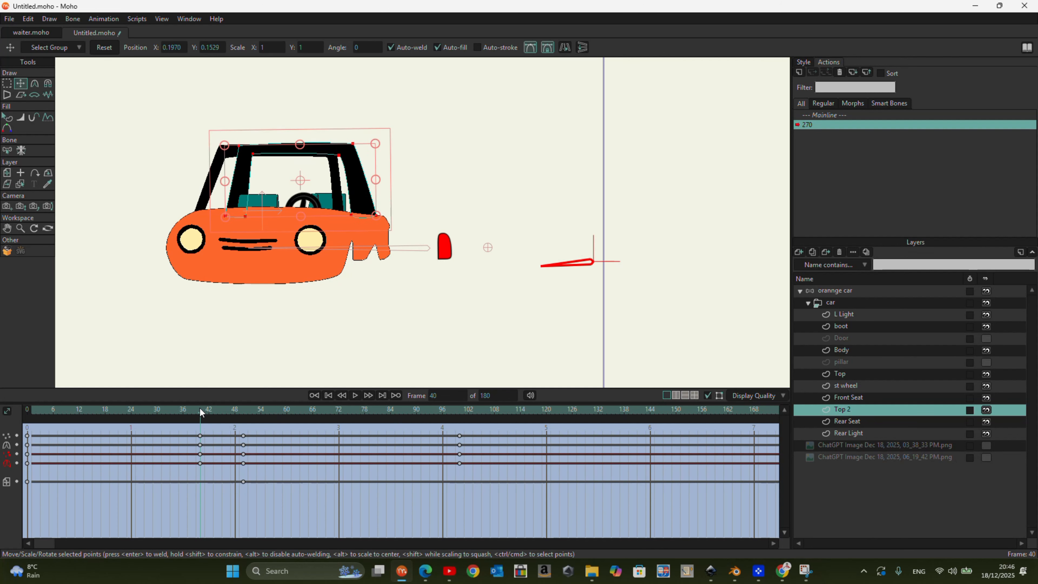
left_click_drag(199, 407, 201, 452)
scroll(380, 171, "up", 3)
left_click_drag(373, 247, 341, 249)
scroll(347, 252, "down", 3)
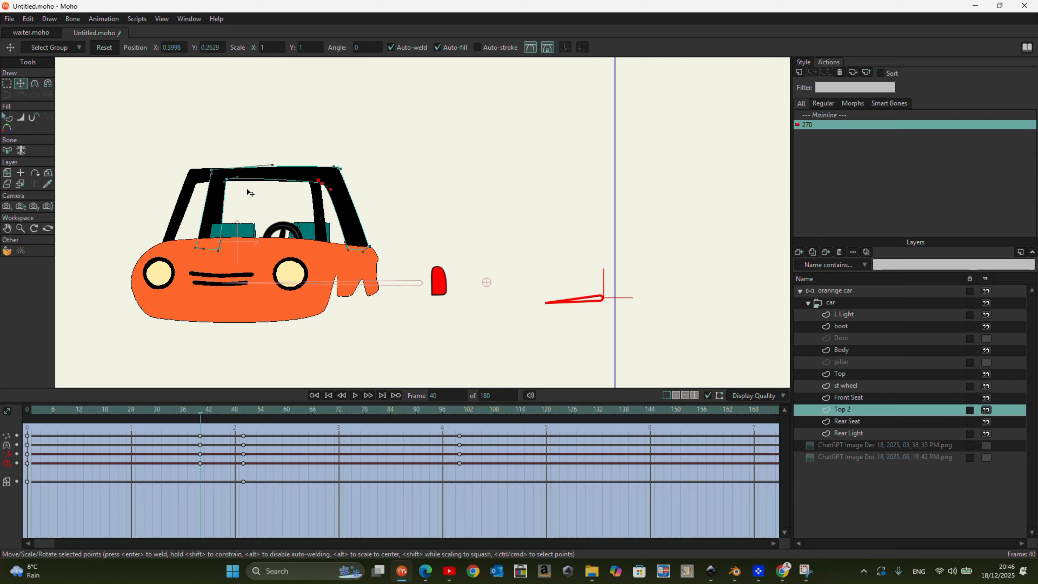
- At frame 58, move the Top 2 pillar points to seat the roof frame on the body
left_click_drag(201, 412, 280, 459)
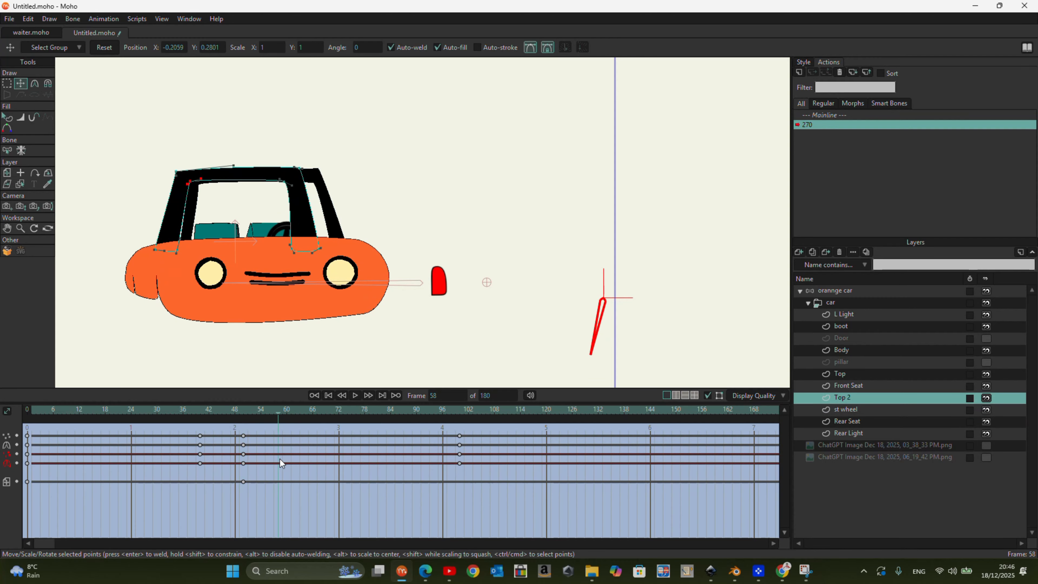
scroll(156, 244, "up", 3)
left_click_drag(157, 247, 220, 242)
scroll(245, 211, "down", 3)
- Examine the roof and body at frame 100, and scrub the orange car's turnaround back to frame 0
left_click_drag(278, 410, 459, 440)
scroll(363, 173, "down", 3)
scroll(362, 173, "up", 3)
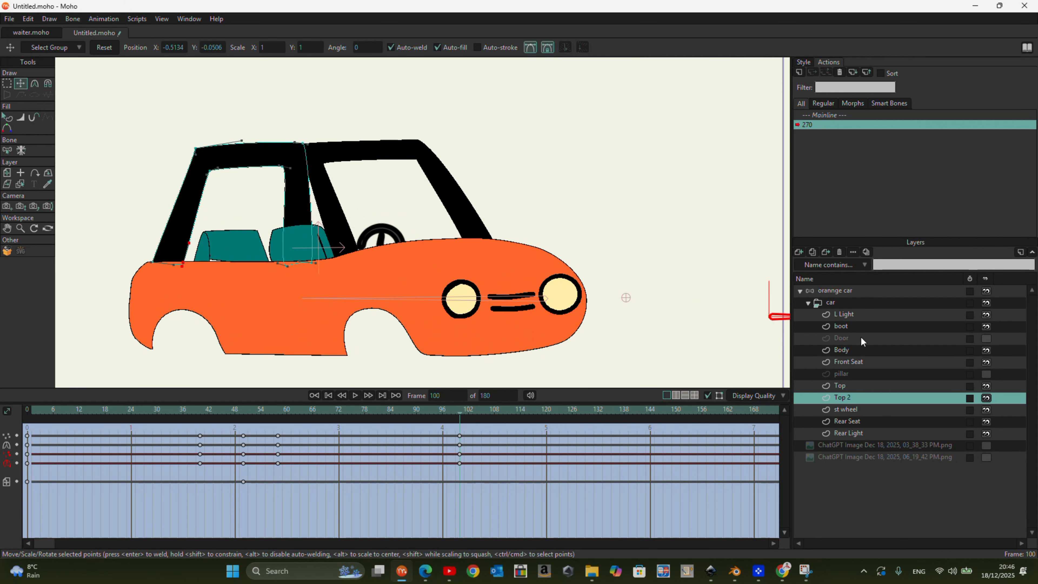
left_click(838, 291)
scroll(413, 204, "down", 1)
left_click_drag(465, 422, 6, 410)
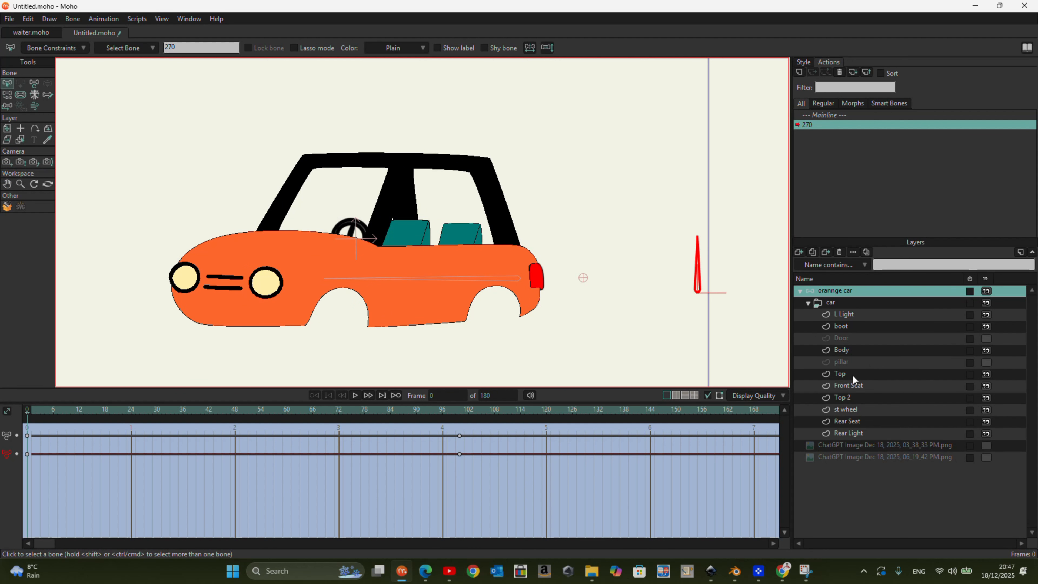
- Move the Rear Light layer across to the opposite side of the front view at frame 50, and flip it horizontally at frame 51
left_click(939, 316)
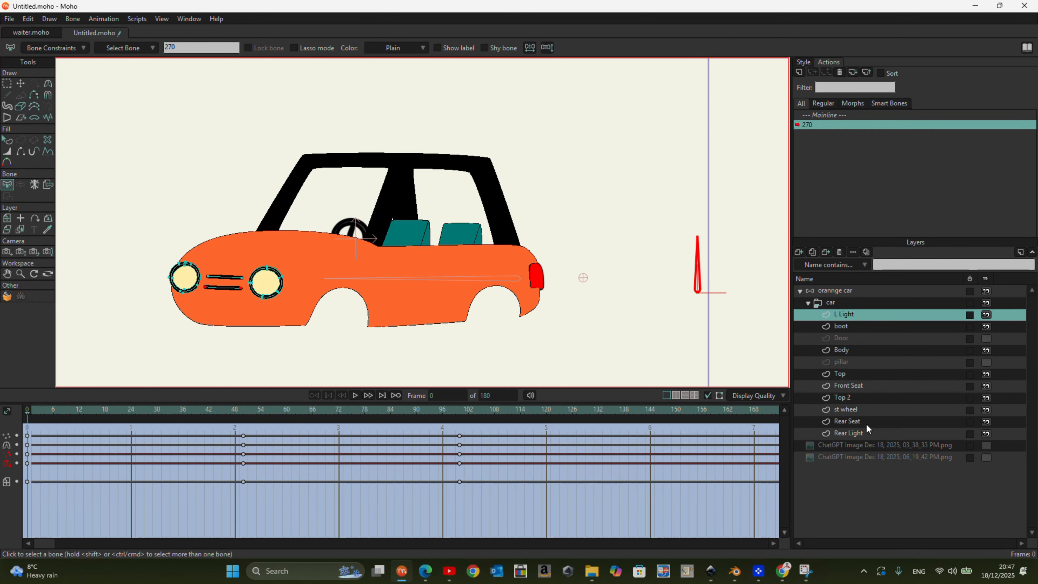
left_click(868, 432)
left_click(21, 84)
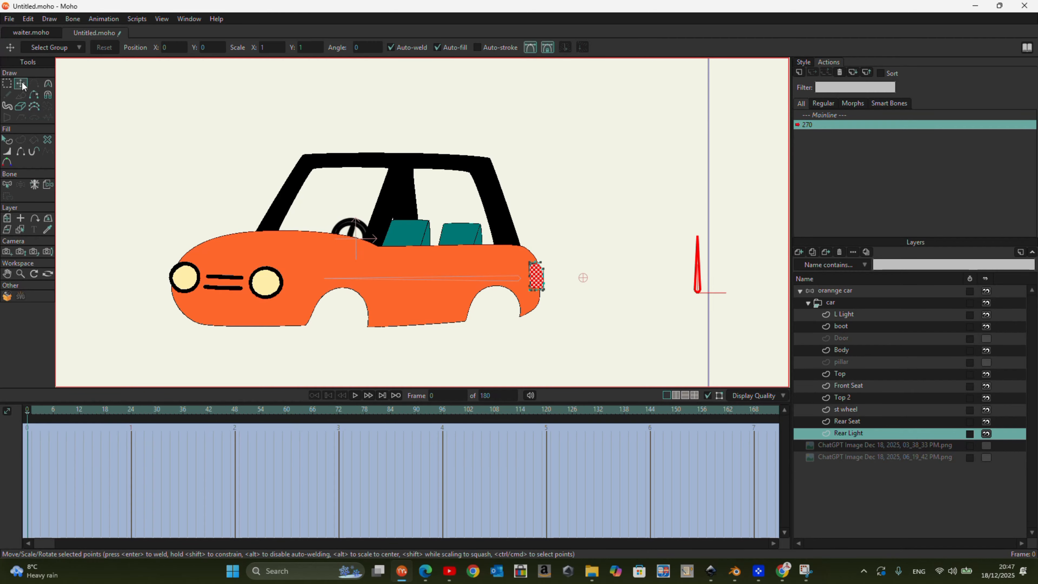
left_click_drag(17, 416, 243, 453)
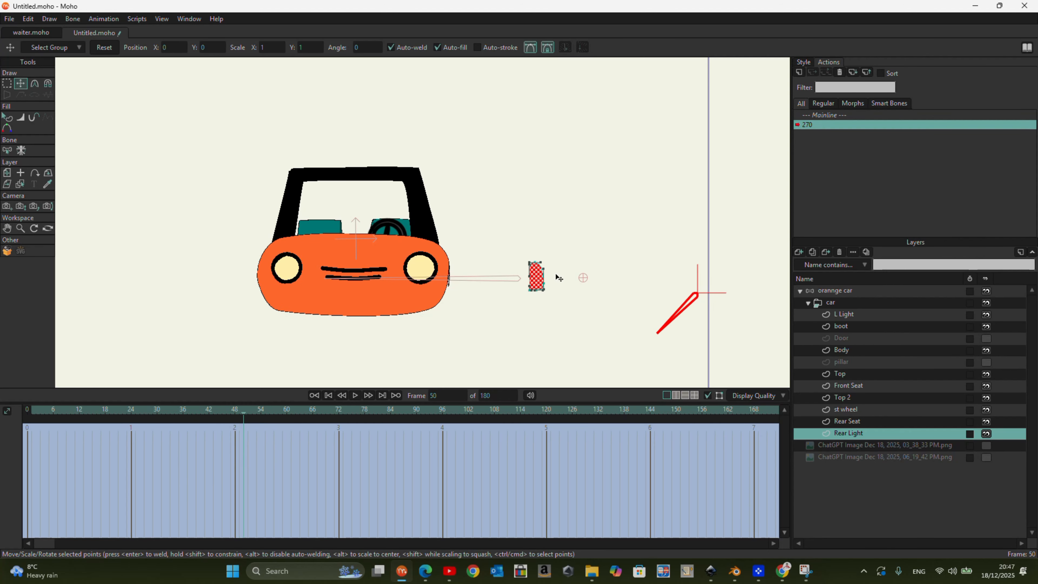
left_click(8, 173)
left_click_drag(533, 292, 446, 280)
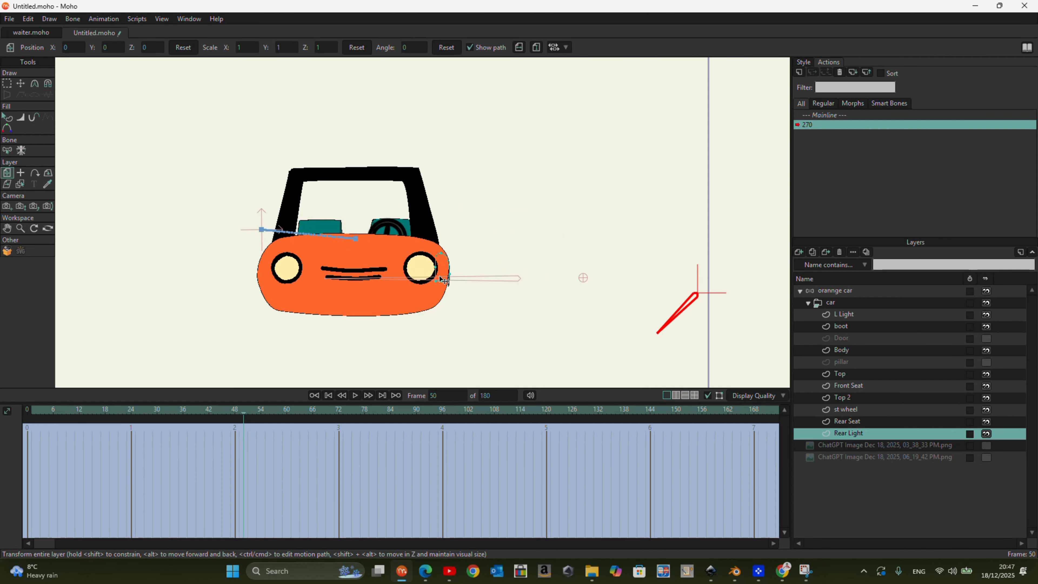
left_click_drag(442, 279, 283, 279)
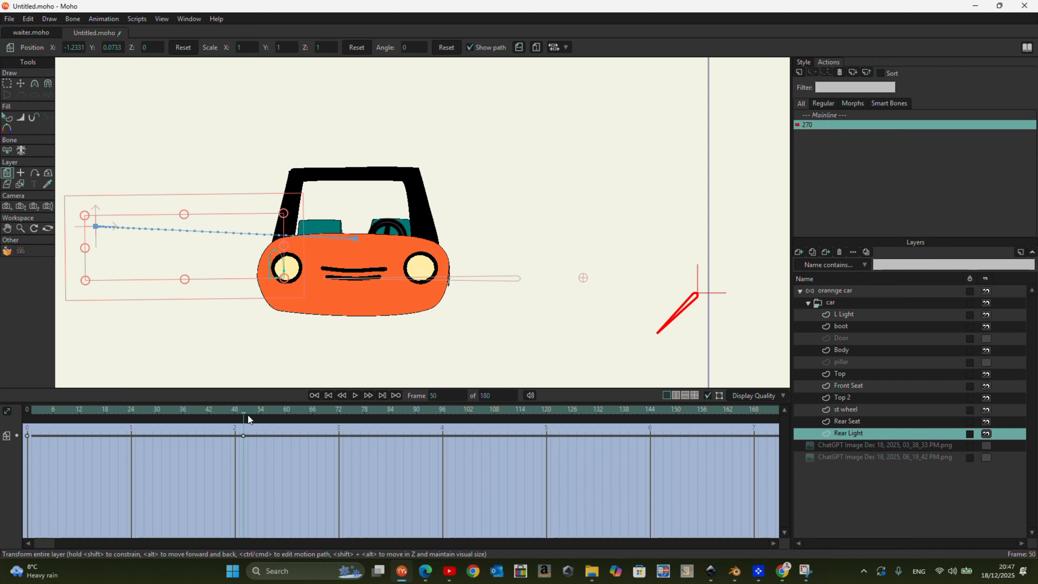
left_click(248, 415)
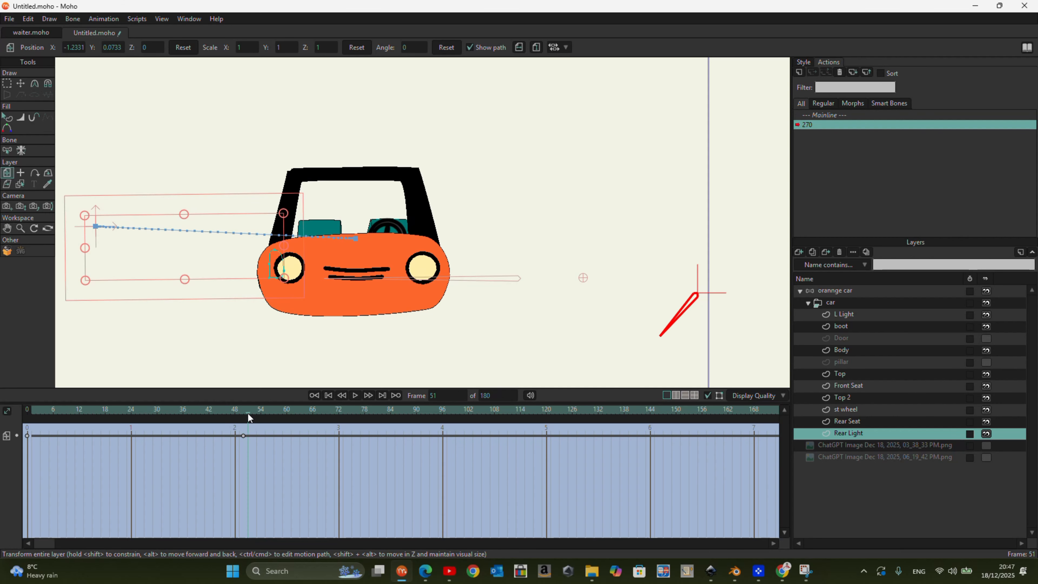
left_click(520, 48)
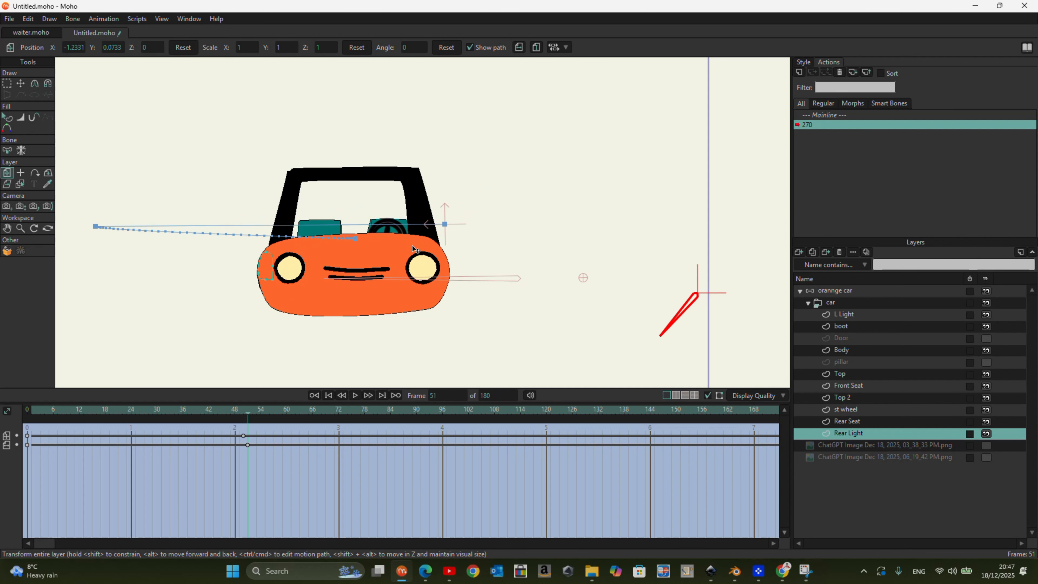
- Reposition the Rear Light layer at frame 60, and place it against the car's rear edge at frame 100
left_click_drag(250, 416, 459, 437)
left_click(244, 273)
left_click_drag(248, 271, 202, 277)
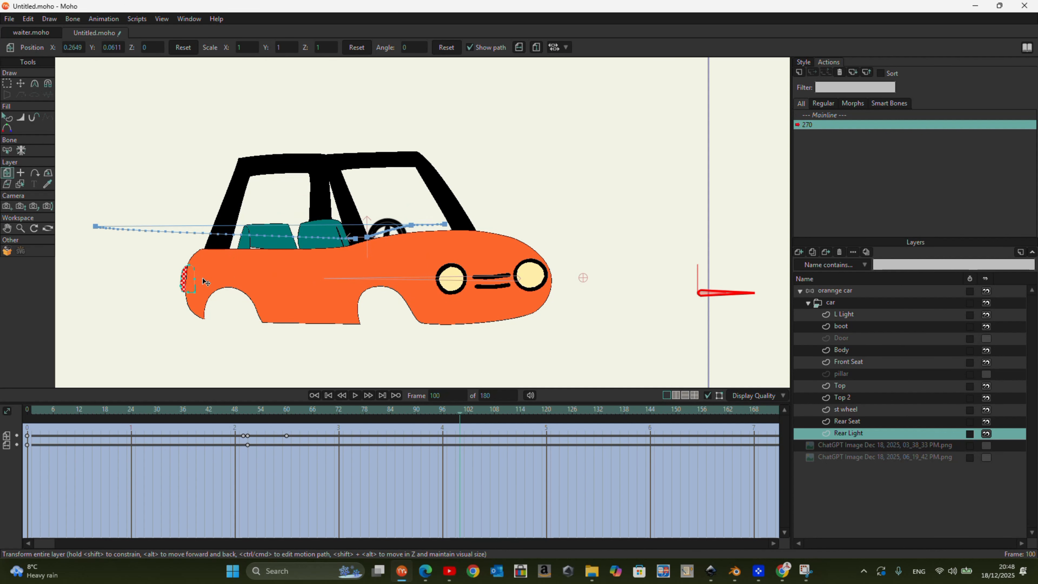
scroll(202, 277, "up", 4)
scroll(188, 306, "down", 2)
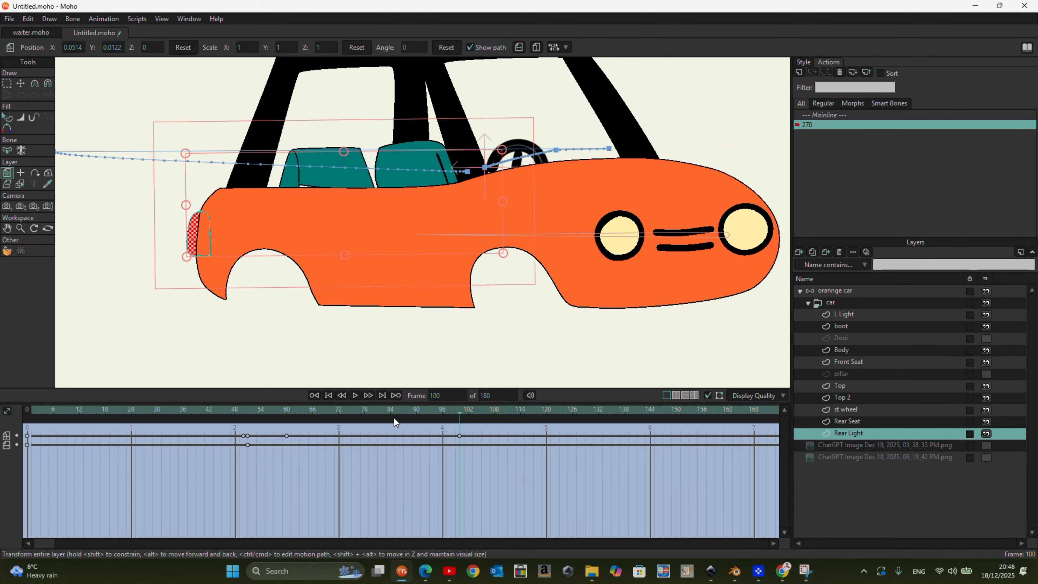
- At frames 18 and 24, move the Rear Light layer onto the body's rear edge
left_click_drag(459, 416, 105, 409)
scroll(319, 207, "down", 2)
left_click(504, 211)
left_click(132, 416)
left_click_drag(514, 218, 542, 219)
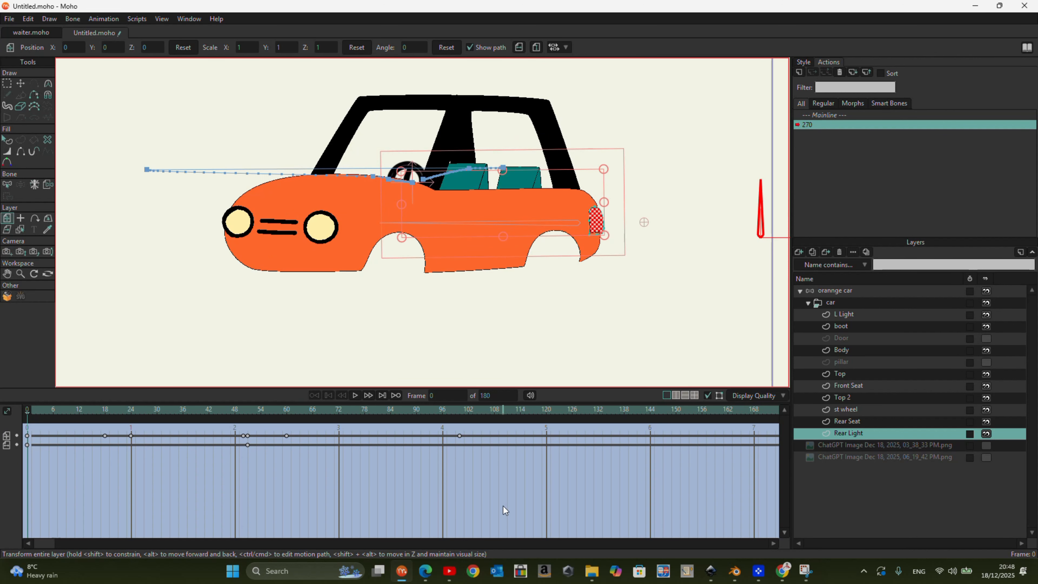
- Delete the Rear Light keyframes from frame 18 to 60, and at frame 100 move its points to the car's rear edge
left_click_drag(354, 485, 16, 406)
key("Delete")
left_click_drag(99, 437, 460, 468)
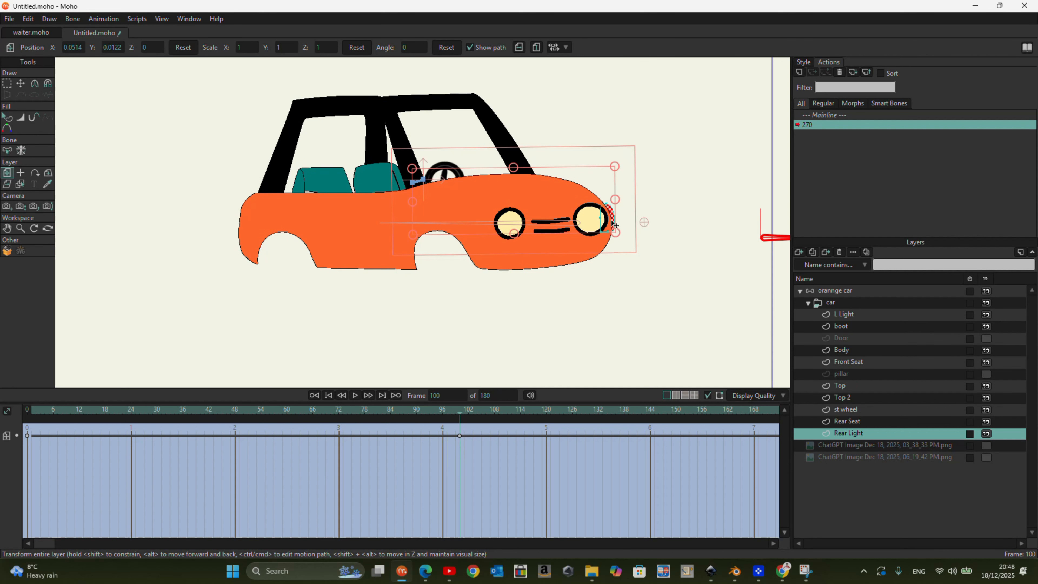
left_click(8, 84)
mouse_move(596, 192)
left_mouse_down()
mouse_move(636, 225)
mouse_move(555, 227)
left_mouse_up()
left_click(21, 85)
left_click_drag(339, 237, 334, 239)
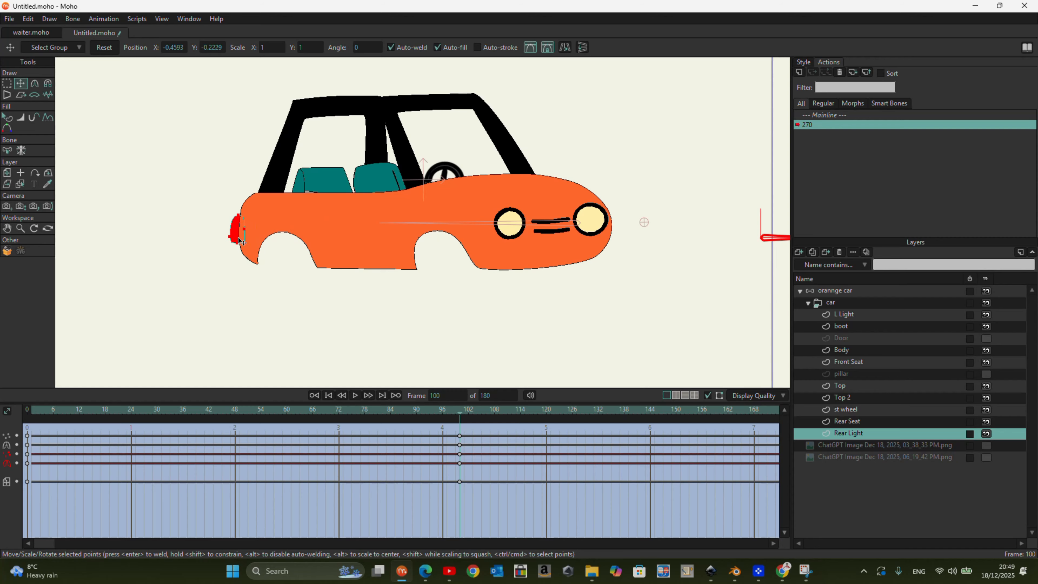
- At frames 19 and 12, move the Rear Light points to fit the body's rear edge
left_click_drag(459, 417, 109, 388)
scroll(564, 277, "up", 3)
left_click_drag(564, 278, 571, 270)
scroll(633, 217, "down", 3)
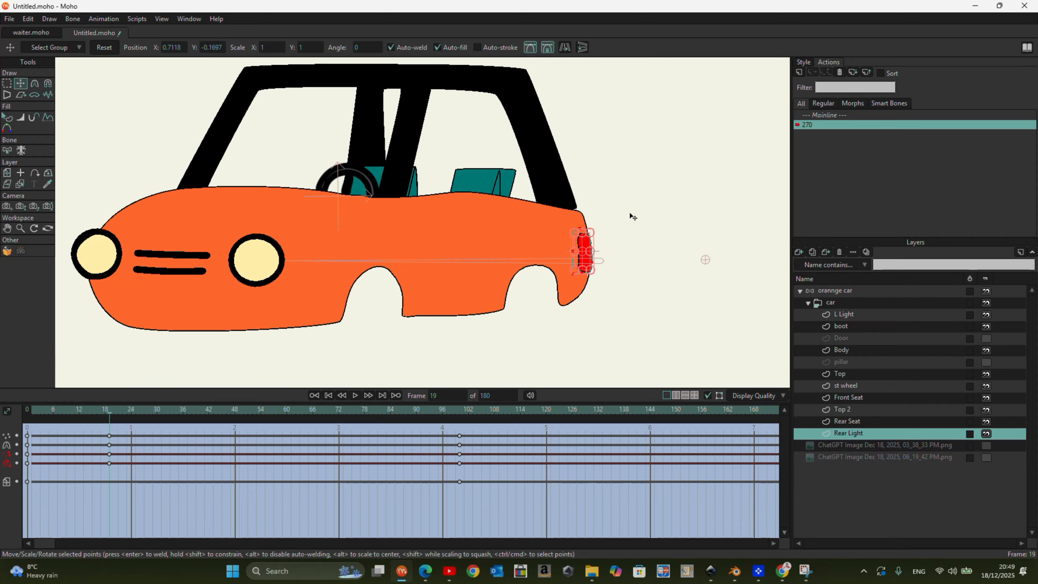
left_click_drag(112, 413, 79, 411)
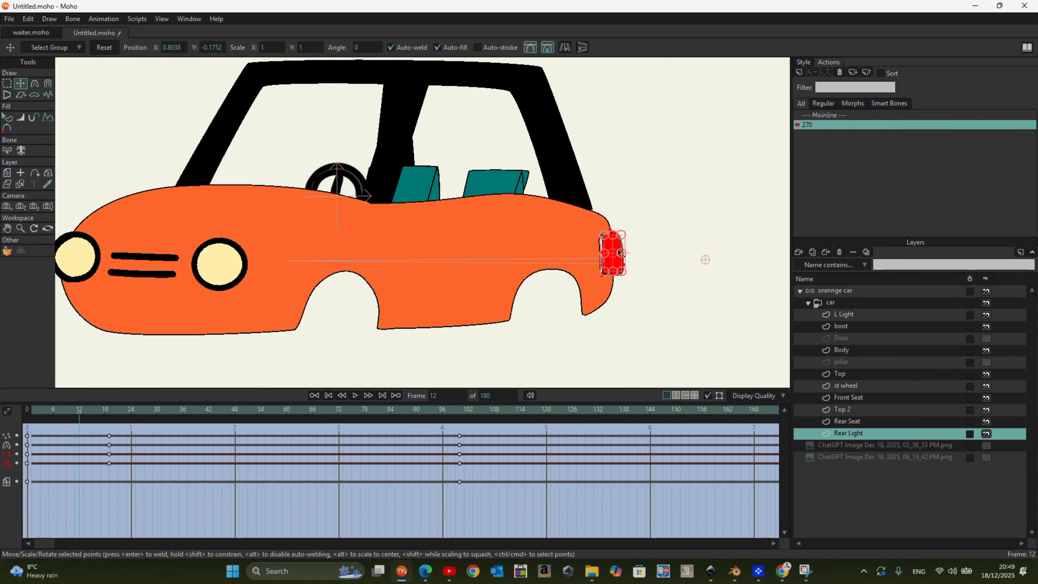
- At frames 22, 29, 33, 38, 42 and 45, move and narrow the Rear Light points to follow the body's rear edge
left_click_drag(112, 417, 154, 416)
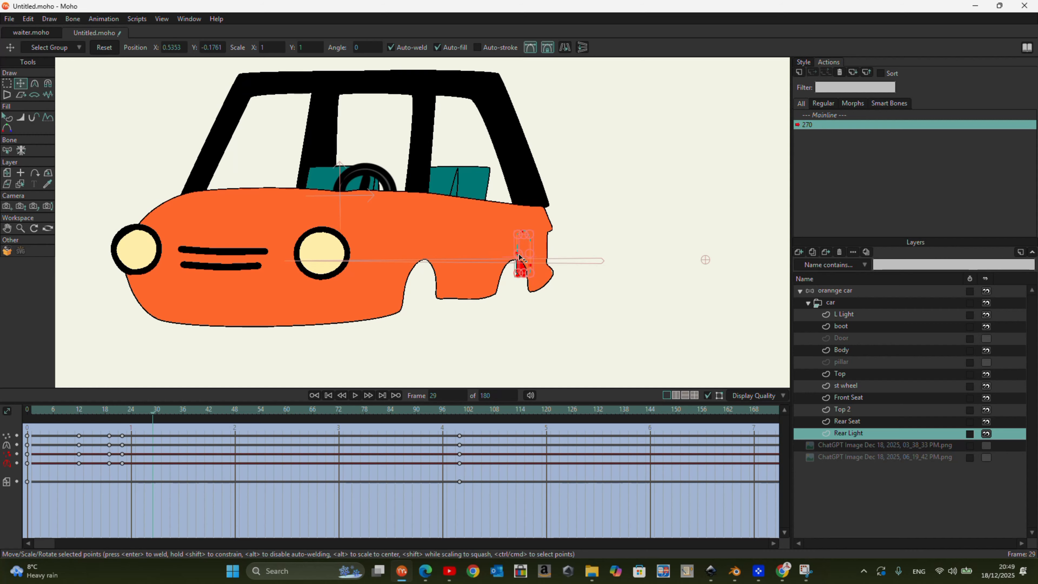
left_click_drag(154, 417, 190, 419)
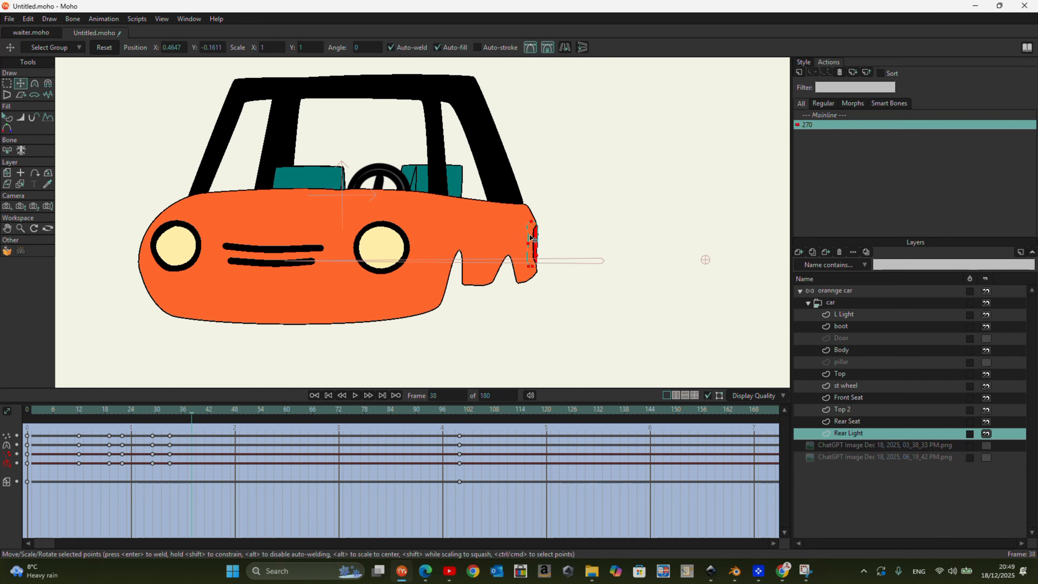
left_click_drag(194, 416, 211, 417)
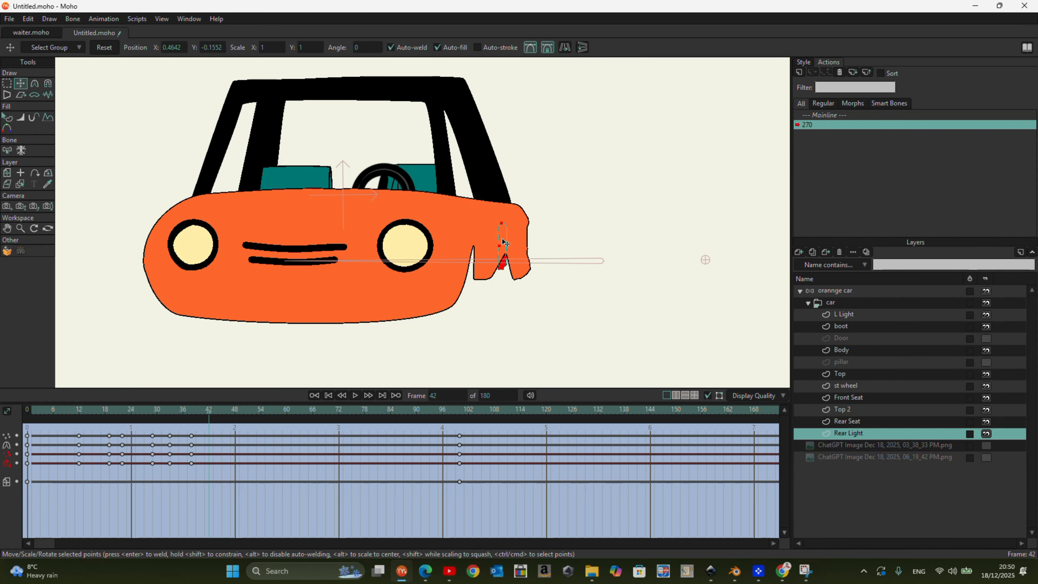
left_click_drag(527, 237, 529, 237)
mouse_move(208, 417)
left_mouse_down()
mouse_move(131, 421)
mouse_move(131, 435)
mouse_move(221, 415)
left_mouse_up()
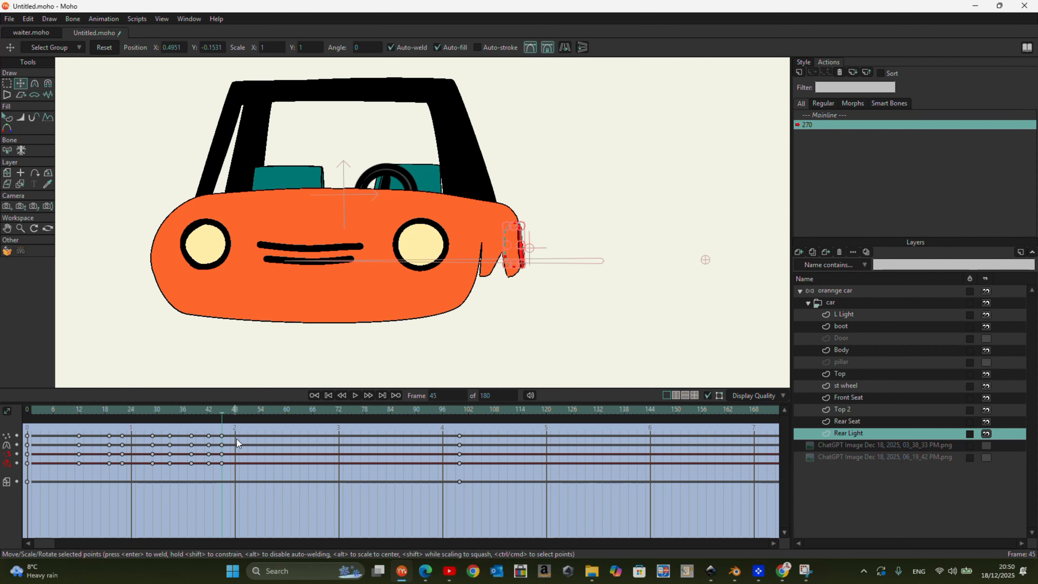
left_click_drag(223, 414, 474, 417)
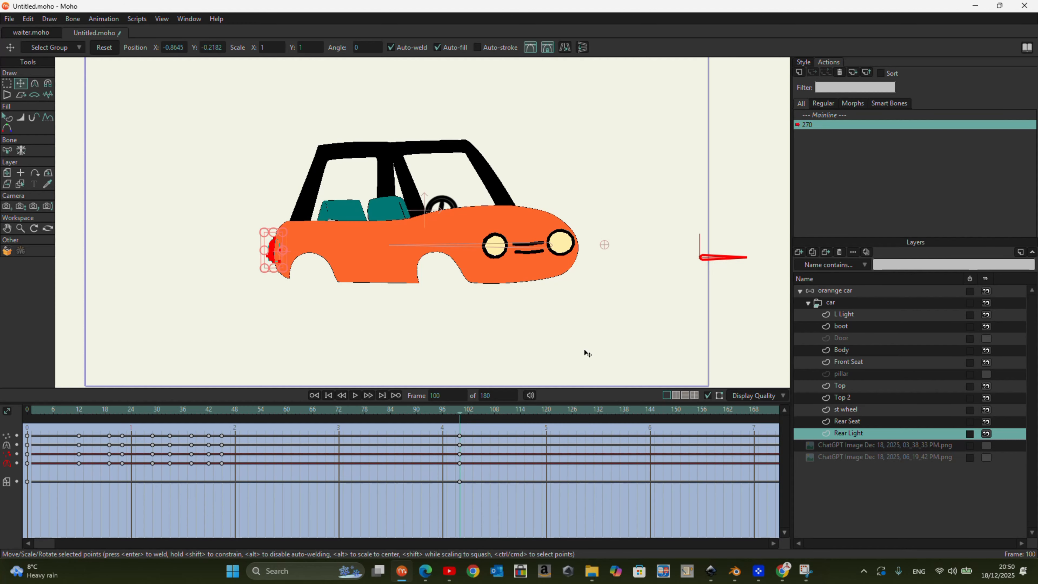
- Show the Door layer, and at frame 50 narrow its outline and move it up near the headlight on the car's side
left_click(986, 338)
left_click(859, 338)
left_click_drag(458, 418, 3, 422)
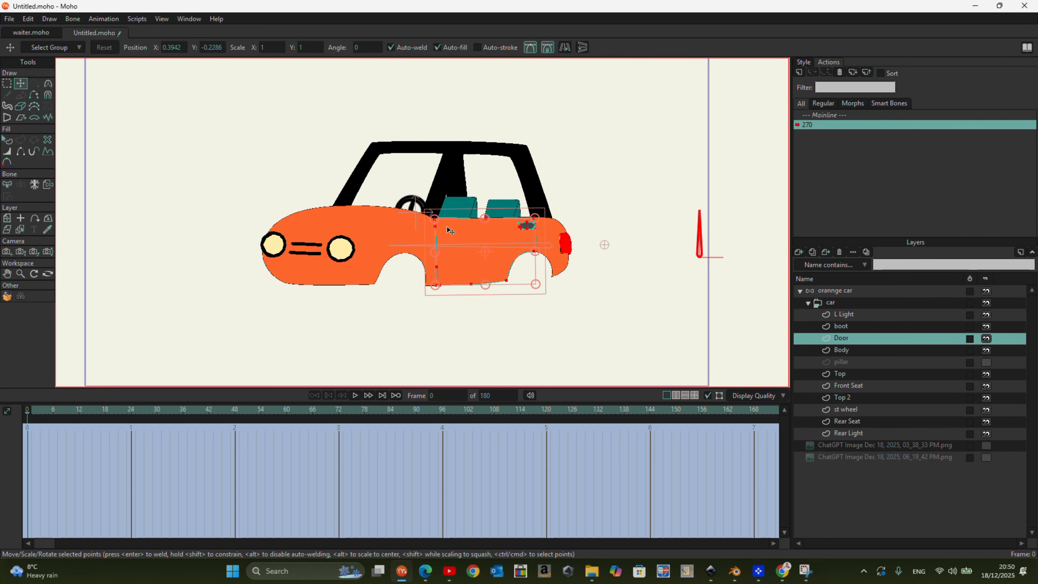
left_click_drag(26, 416, 246, 451)
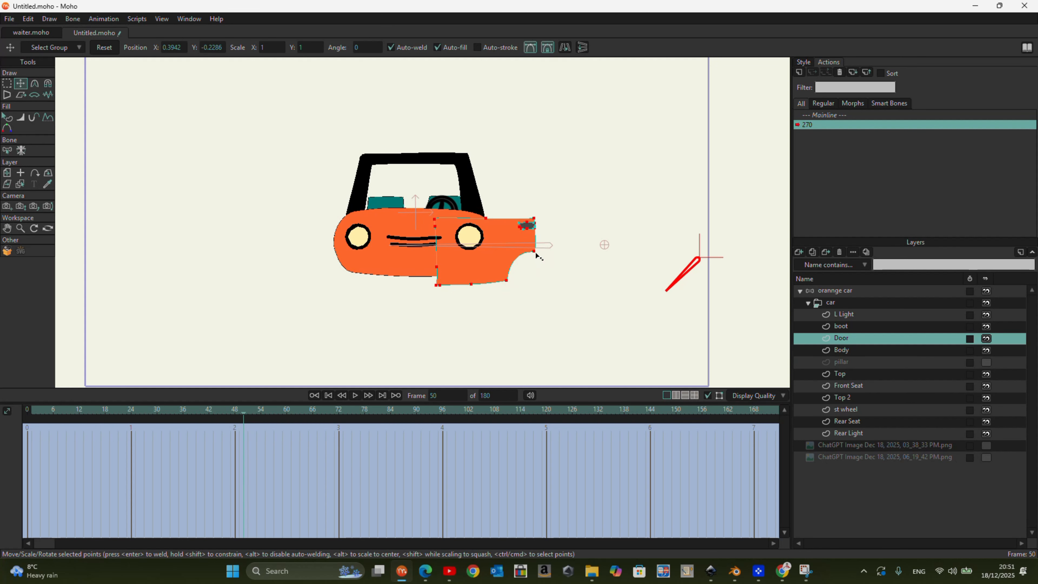
left_click_drag(488, 245, 484, 246)
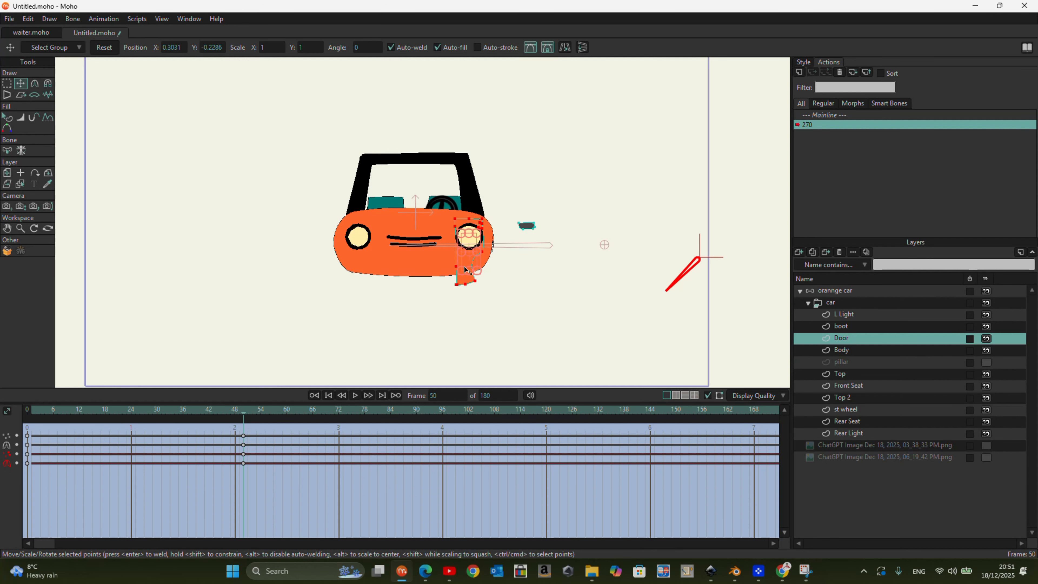
scroll(470, 291, "up", 2)
scroll(474, 215, "up", 3)
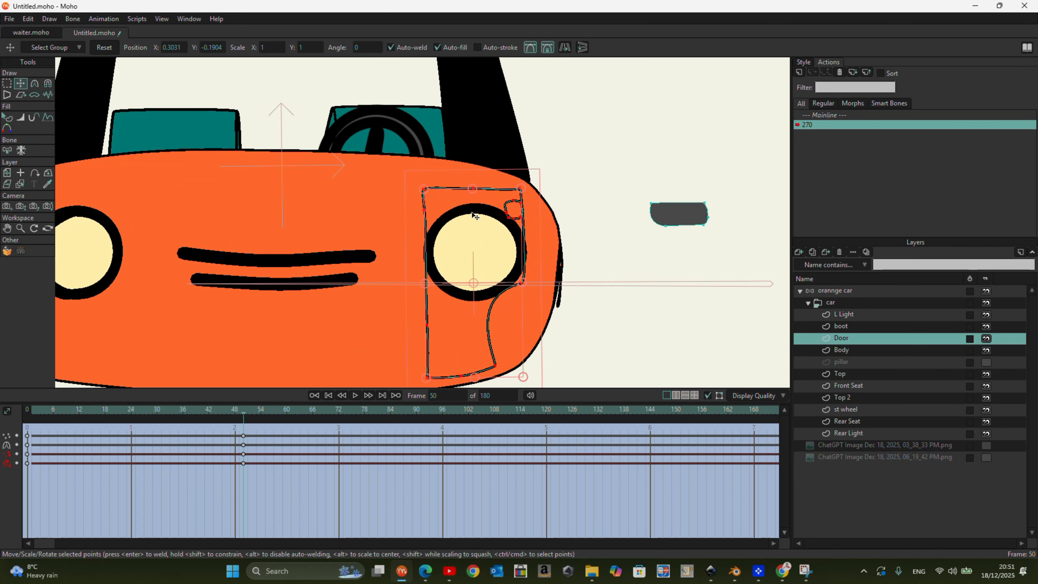
left_click_drag(475, 174, 477, 175)
scroll(470, 172, "down", 5)
- At frame 100, move the Door points onto the car's side between the wheel arches, and hide the Door layer
left_click_drag(243, 412, 459, 481)
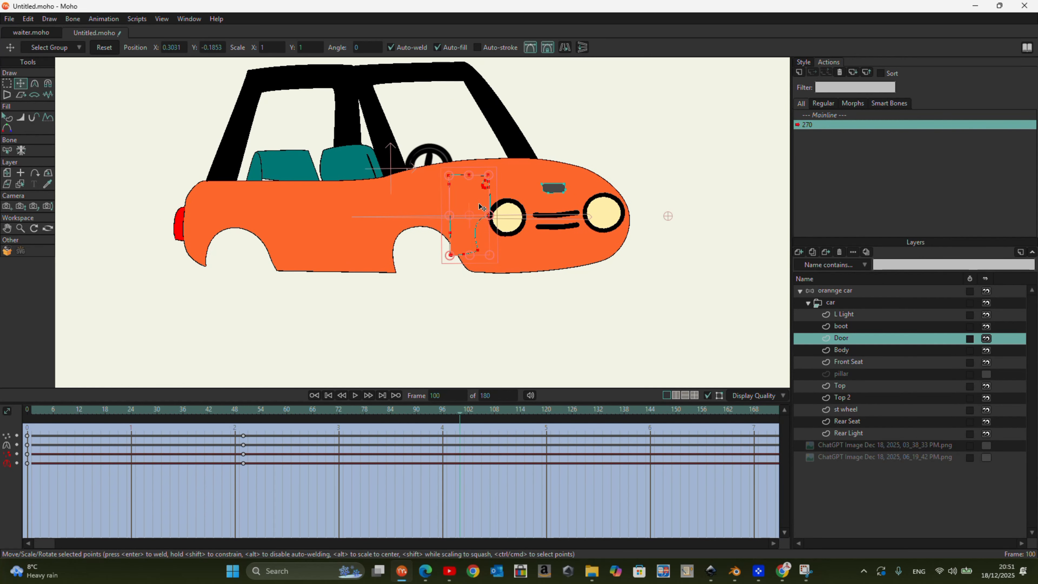
left_click_drag(365, 214, 346, 195)
left_click(987, 338)
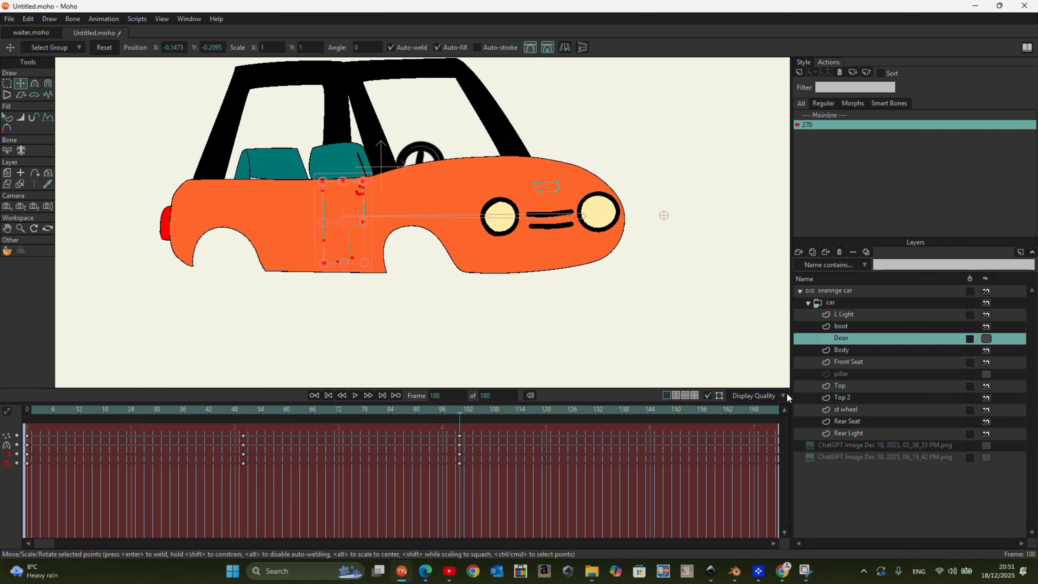
left_click(833, 293)
left_click_drag(464, 421, 470, 489)
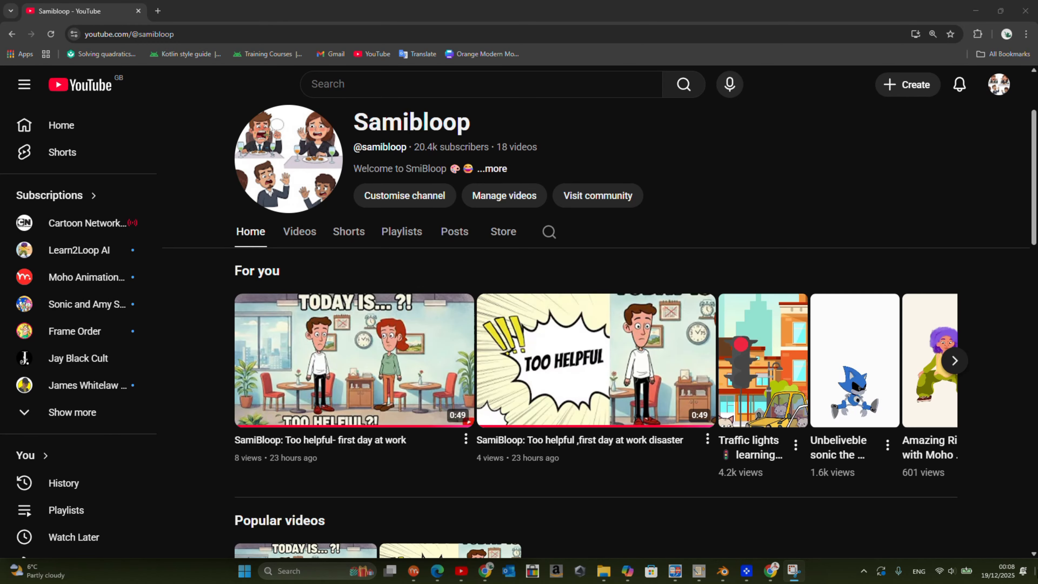
- Switch to the Samibloop YouTube channel and play "SamiBloop: Too helpful- first day at work" in full screen
scroll(490, 426, "down", 3)
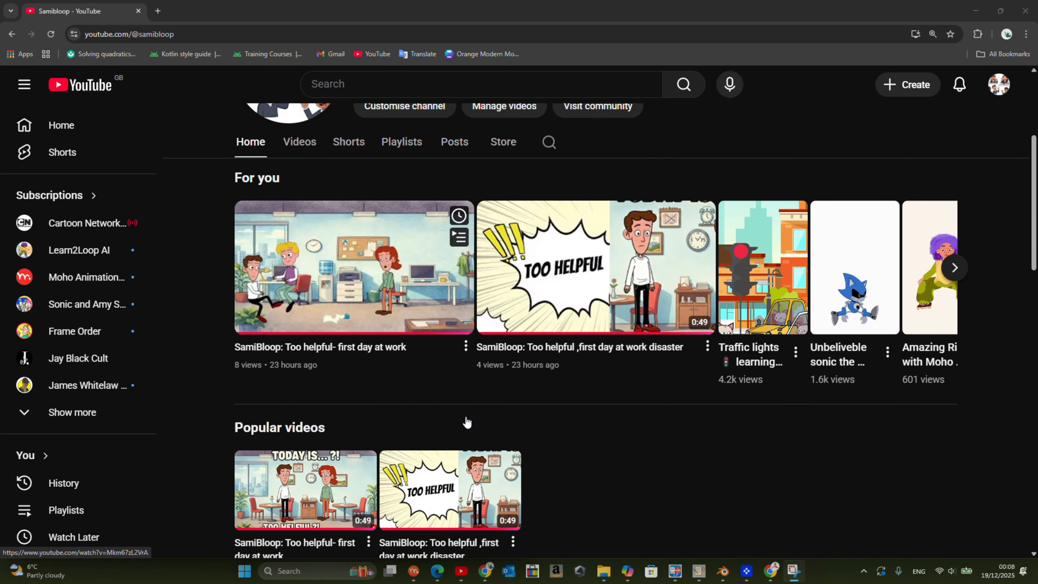
left_click(415, 331)
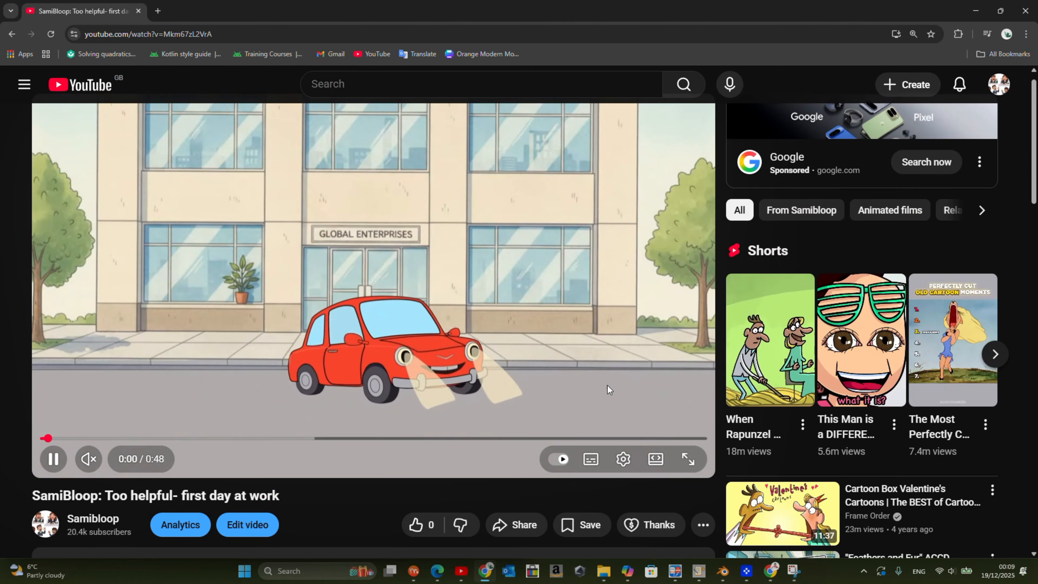
left_click(687, 460)
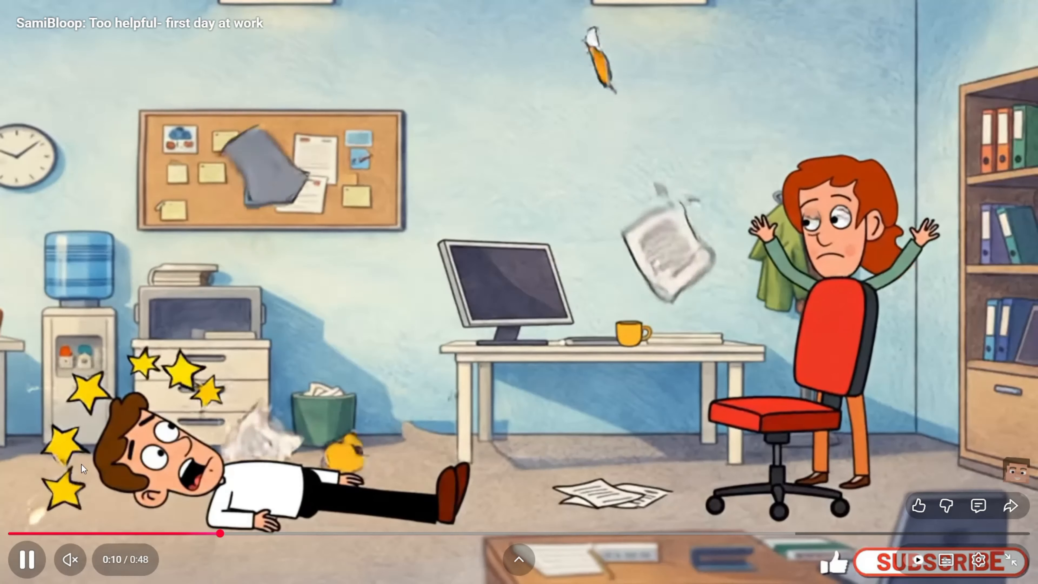
left_click(71, 561)
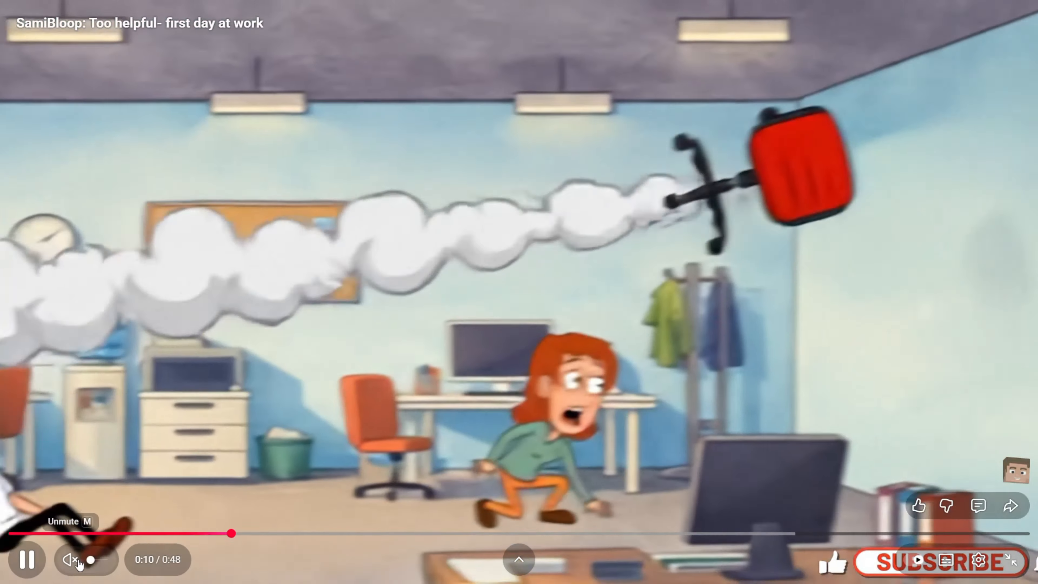